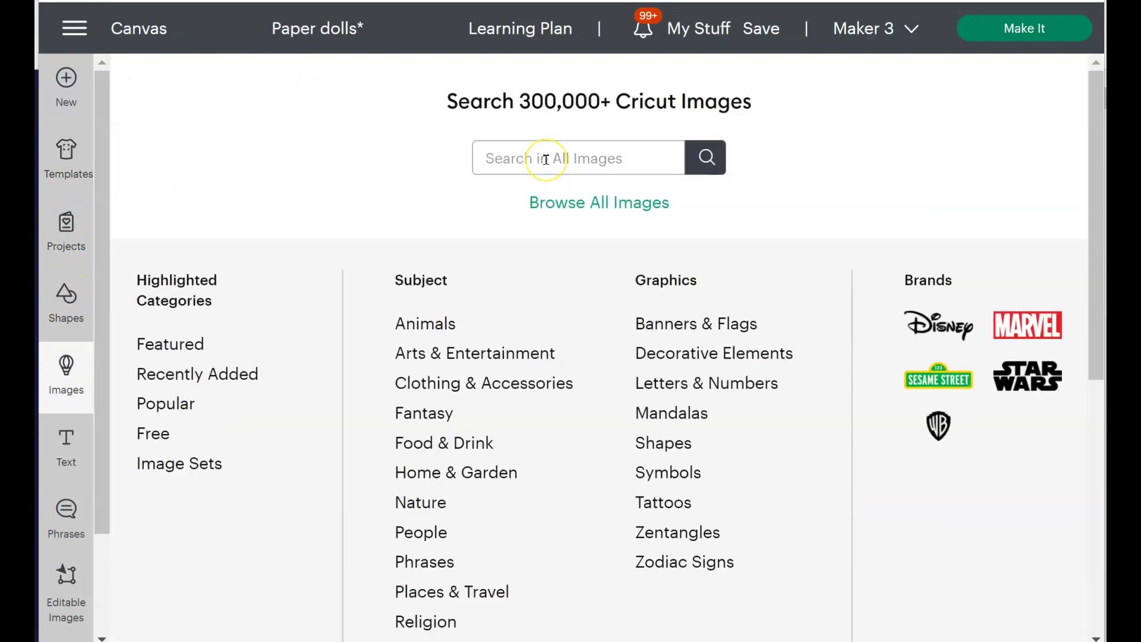
- Search the images for "paper doll" and open the related Mix & Match Paper Dolls image set
text(pape)
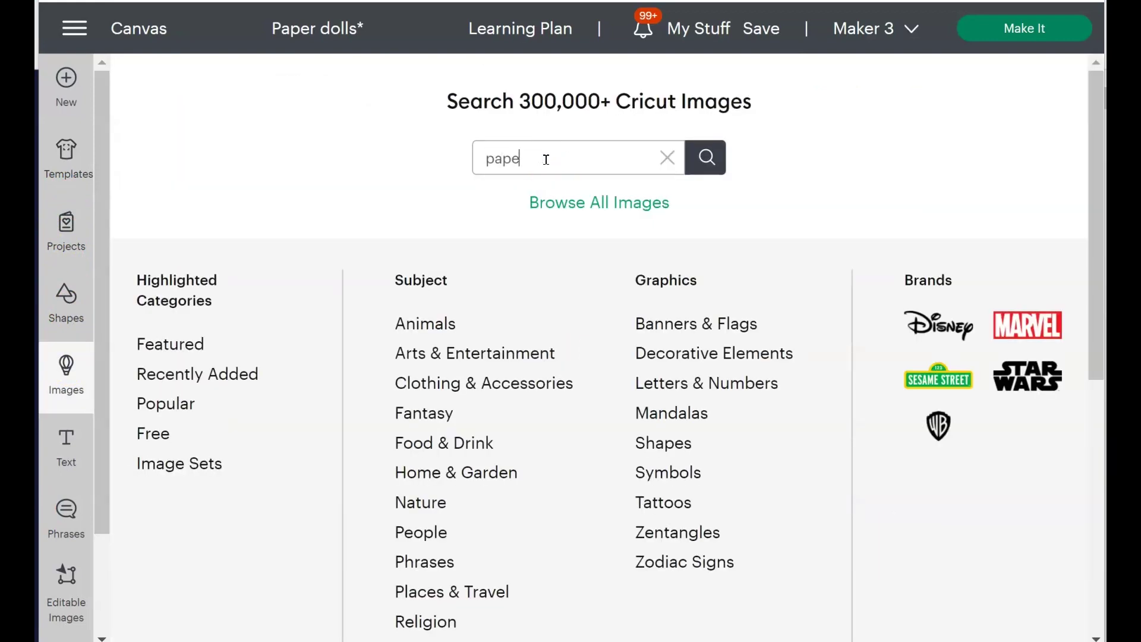
text(r dol)
key(Return)
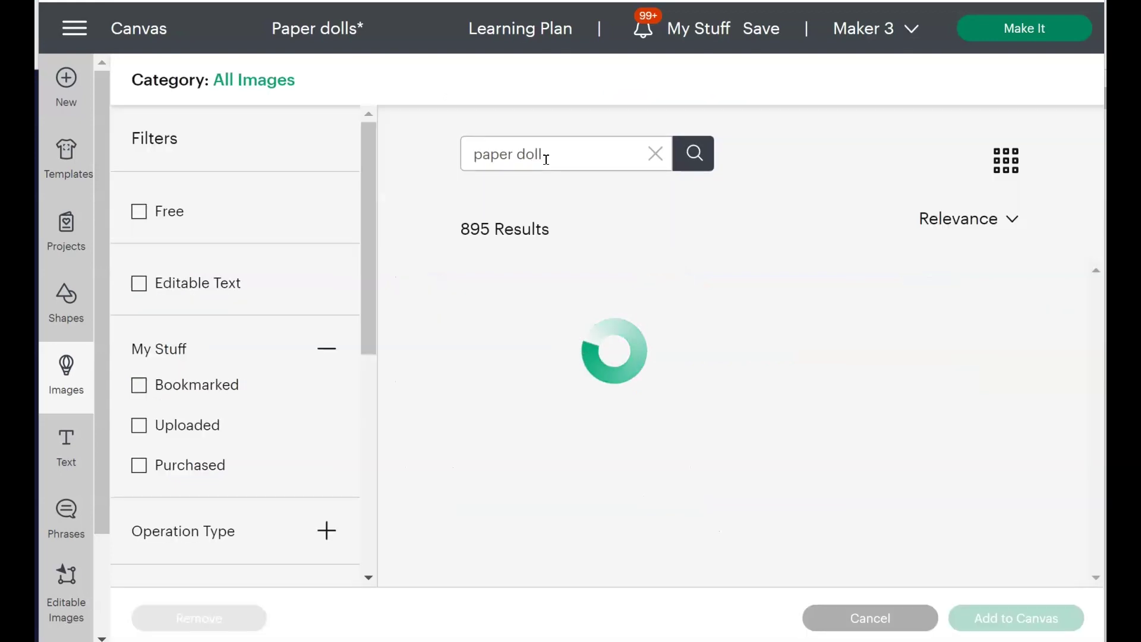
drag(1097, 282, 1096, 306)
click(947, 357)
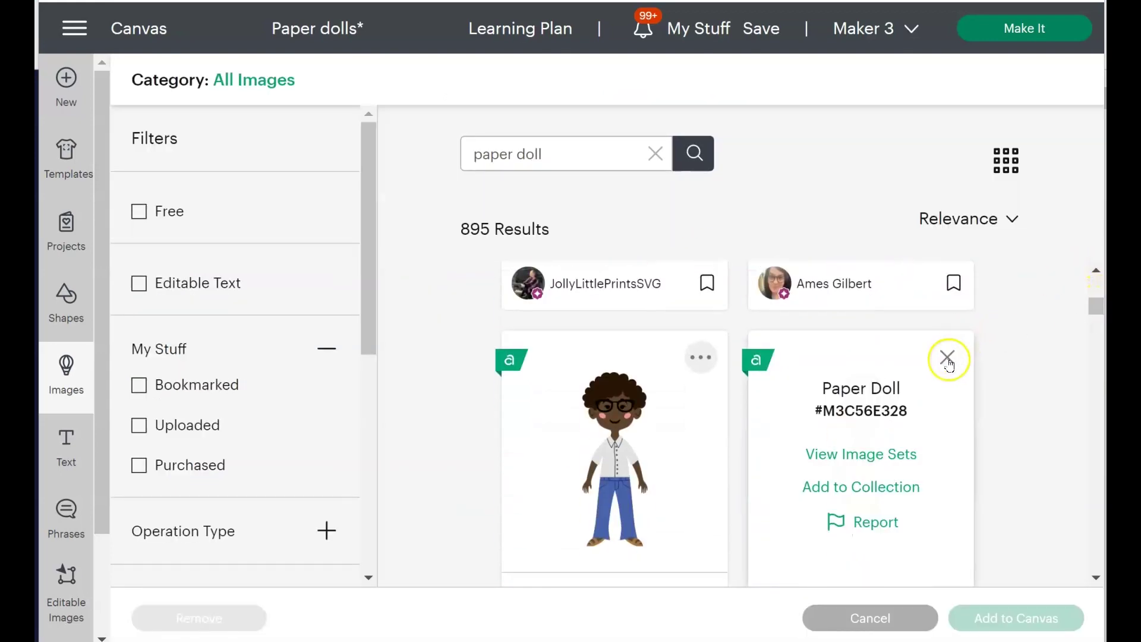
click(892, 456)
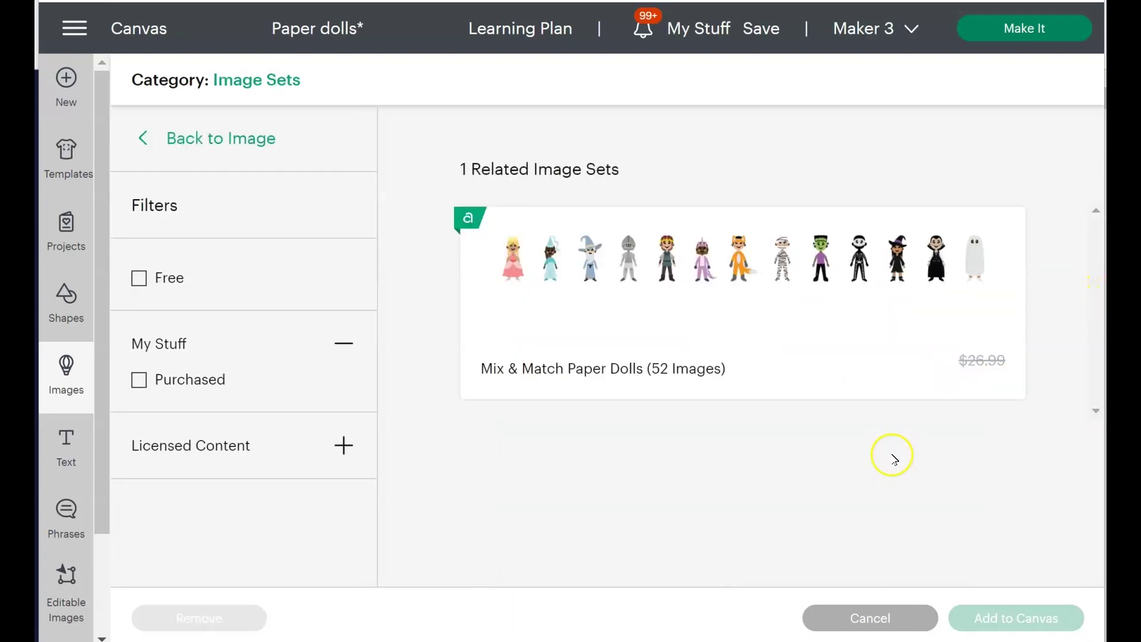
click(900, 269)
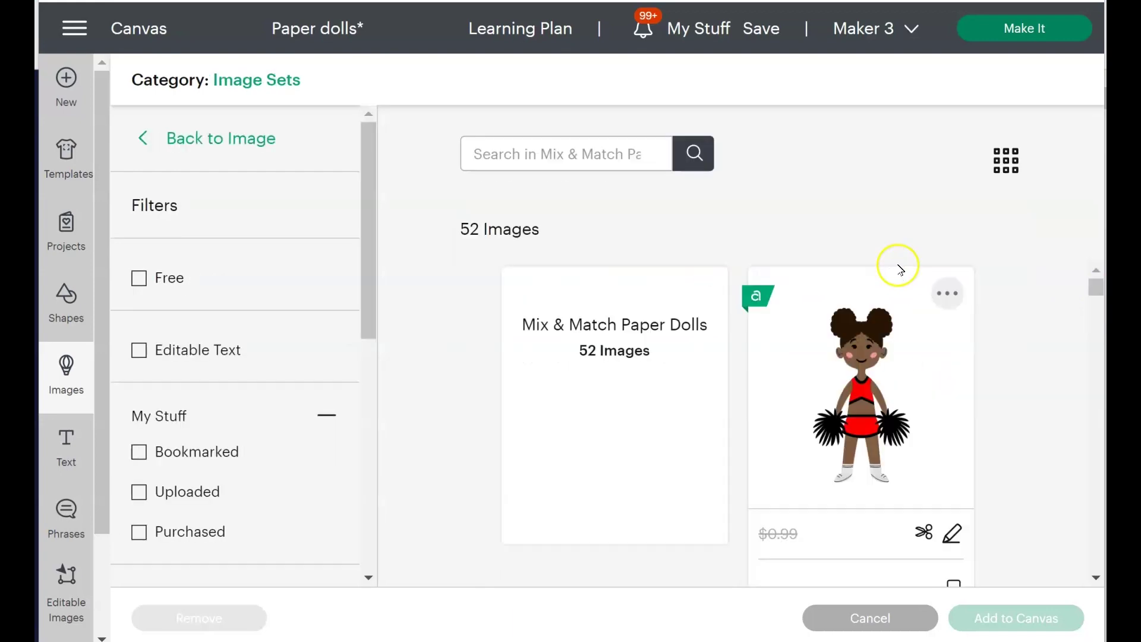
- Add the long-haired doll with the mint shirt and beige skirt from the image set to the canvas
drag(1101, 292, 1097, 330)
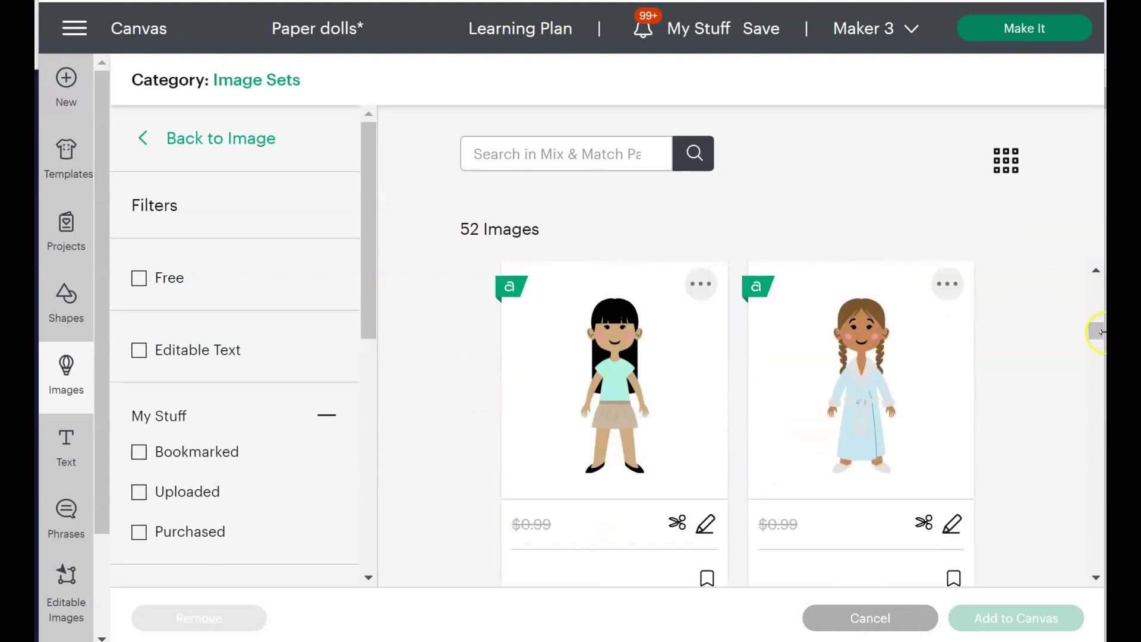
click(627, 375)
click(1023, 618)
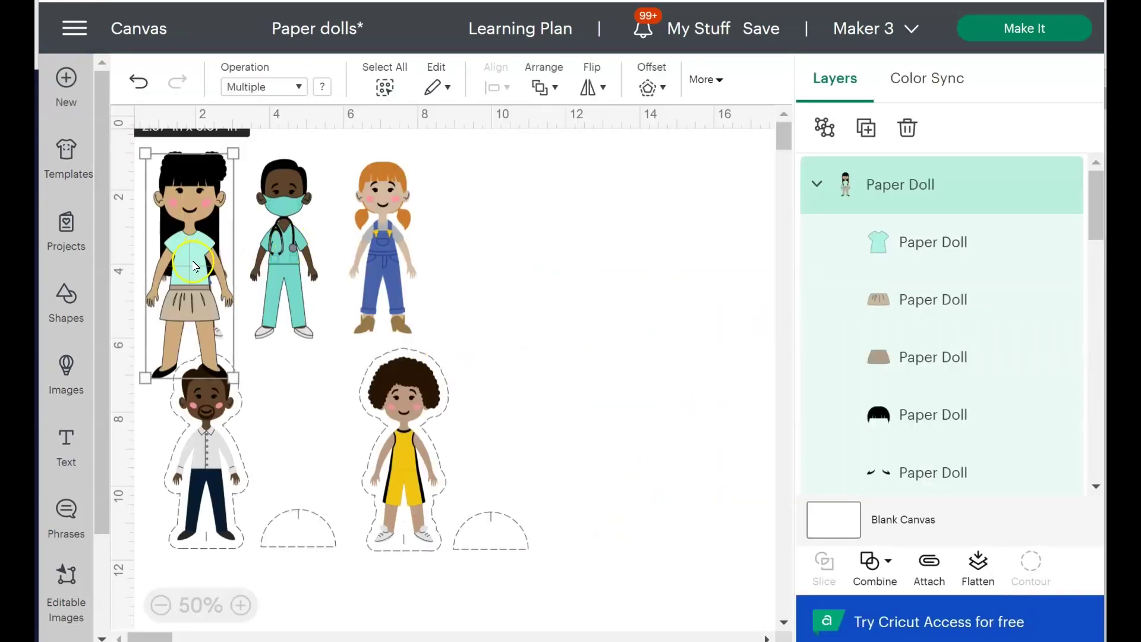
- Move the new doll to the empty area beside the other dolls and shrink it to about 1.81 x 4.63 in
drag(195, 266, 589, 331)
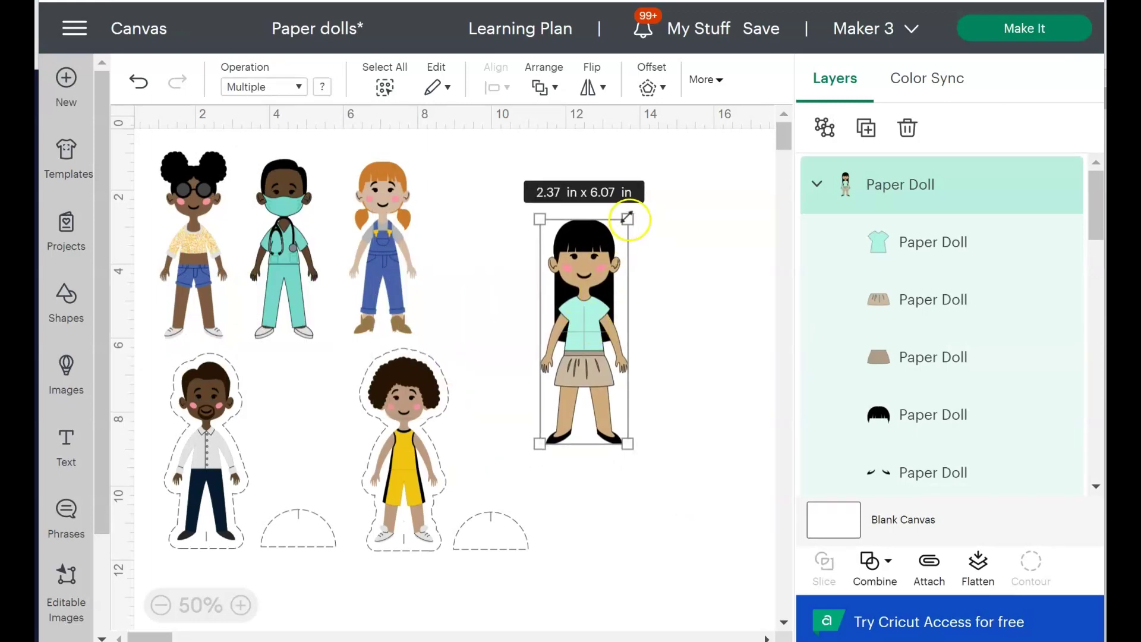
drag(628, 218, 606, 272)
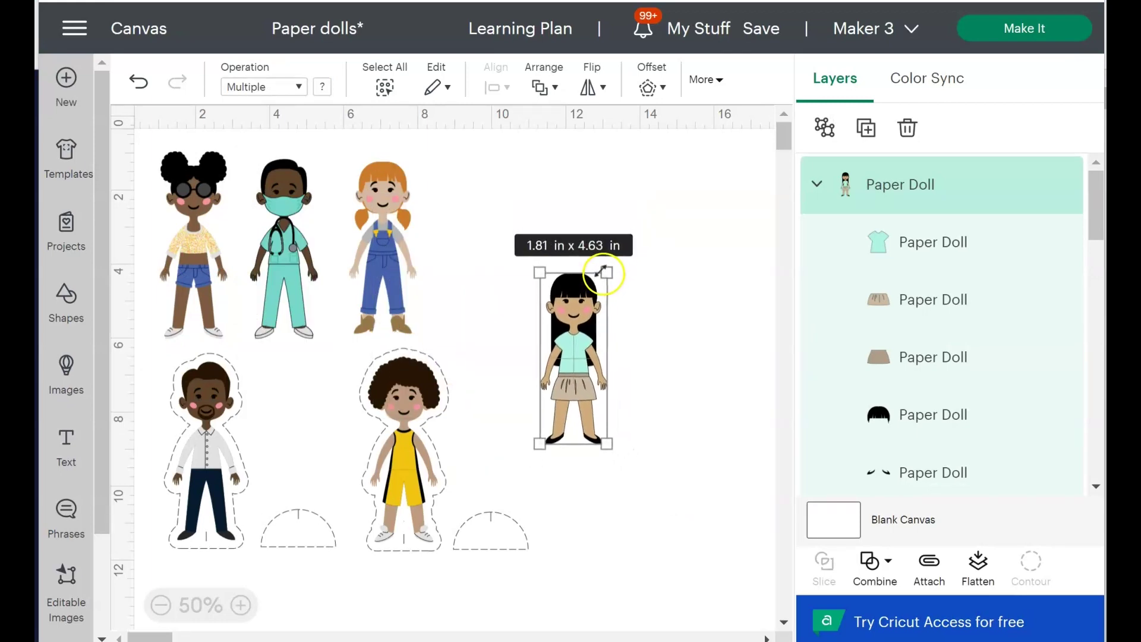
click(651, 332)
click(592, 339)
mouse_move(559, 351)
mouse_down()
mouse_move(585, 420)
mouse_move(565, 352)
mouse_up()
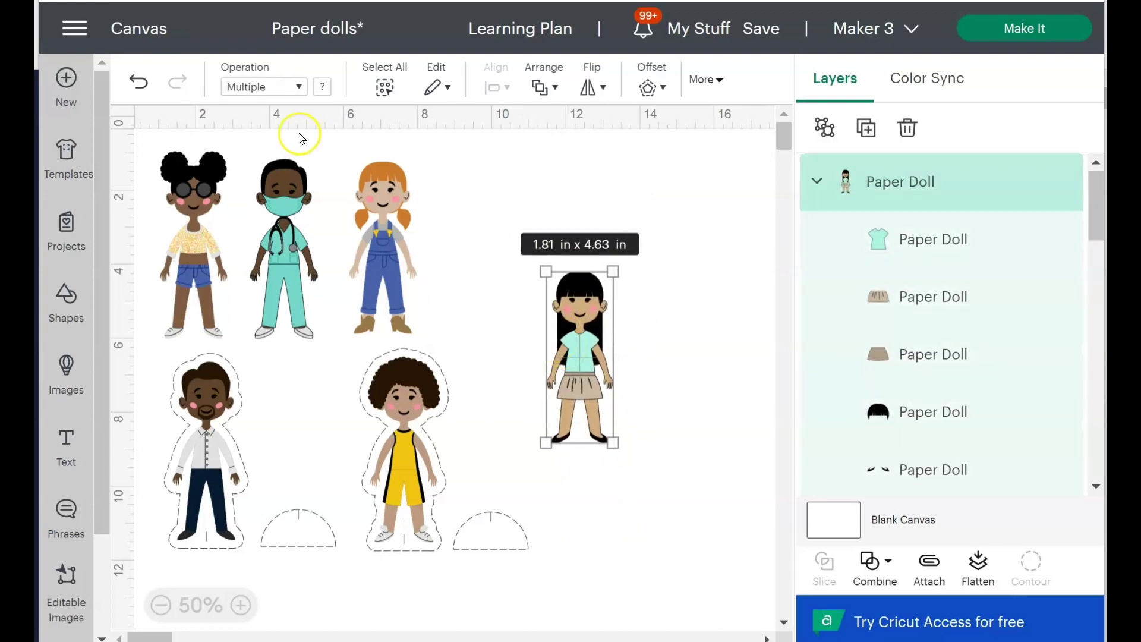
- Change the new doll's operation to Print Then Cut
click(298, 88)
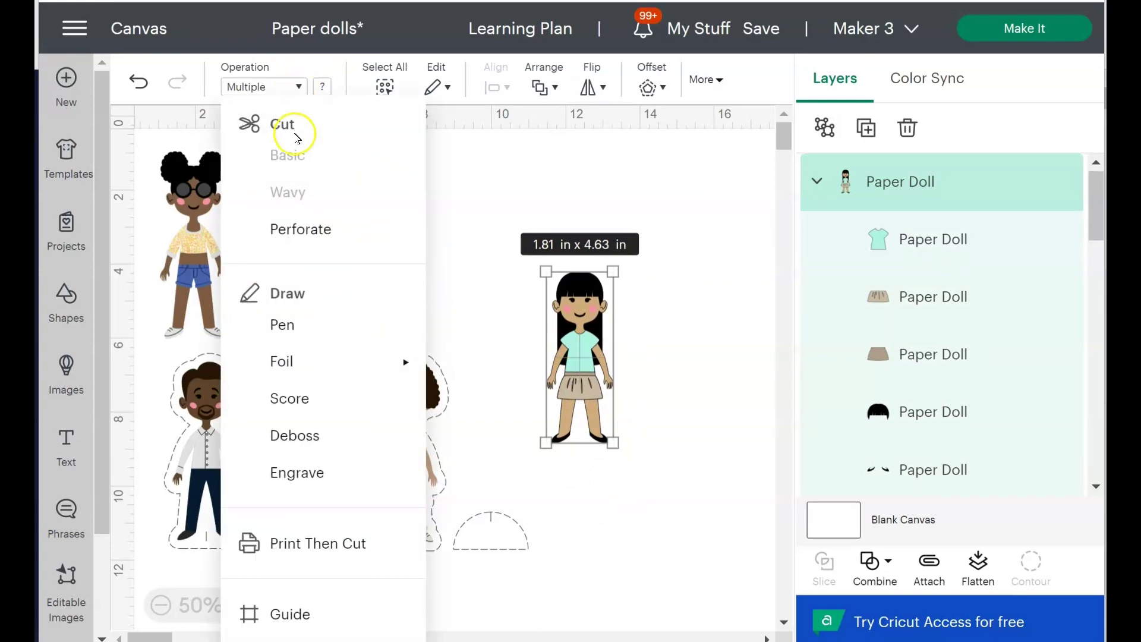
click(309, 543)
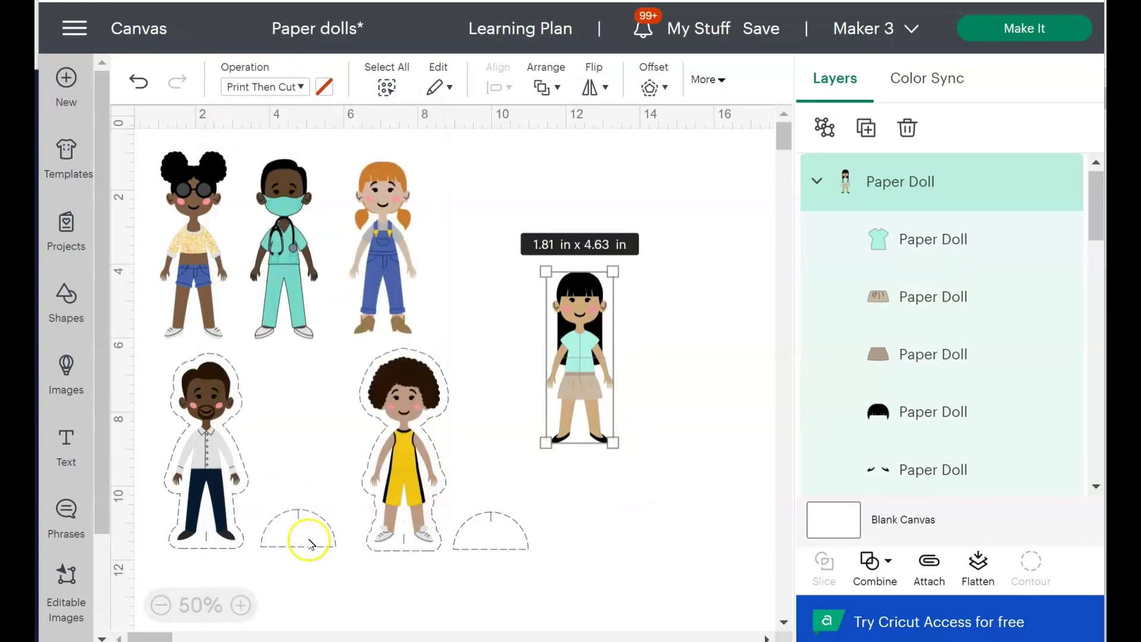
- Fill the doll's mint shirt layer with the flamingo pattern, filtering the available patterns by pink
click(242, 605)
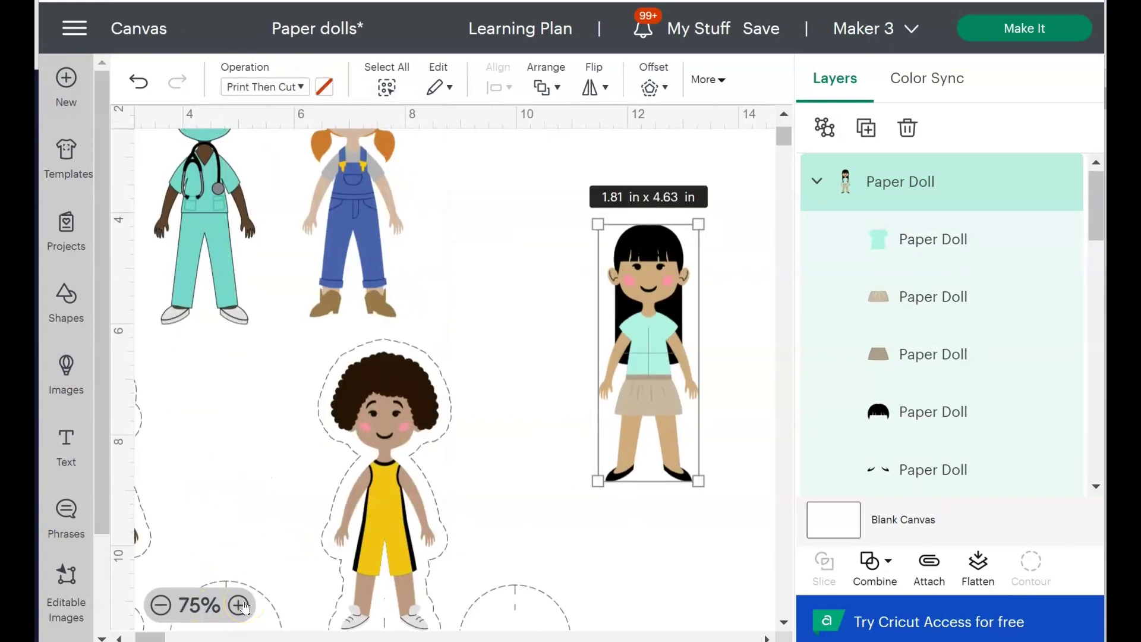
click(245, 605)
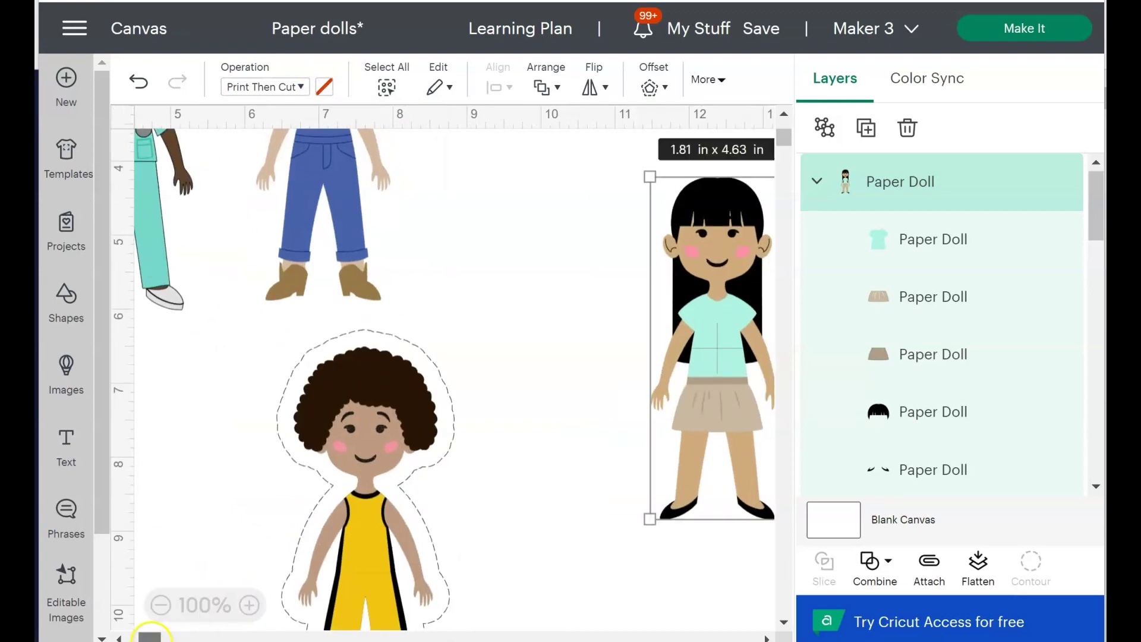
drag(151, 636, 160, 635)
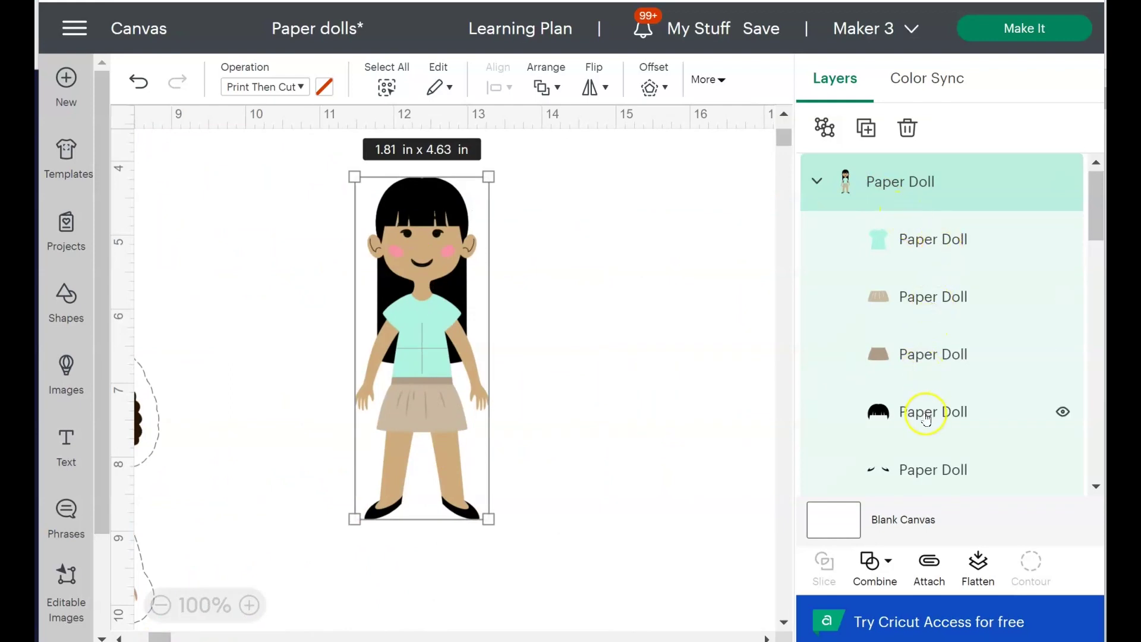
click(805, 418)
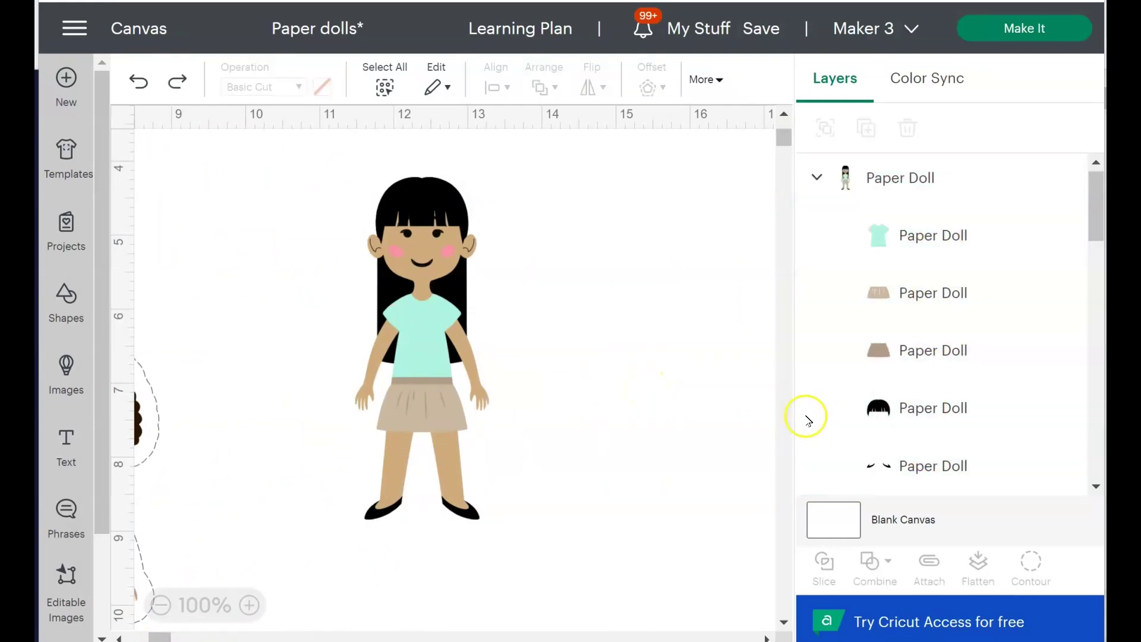
click(934, 244)
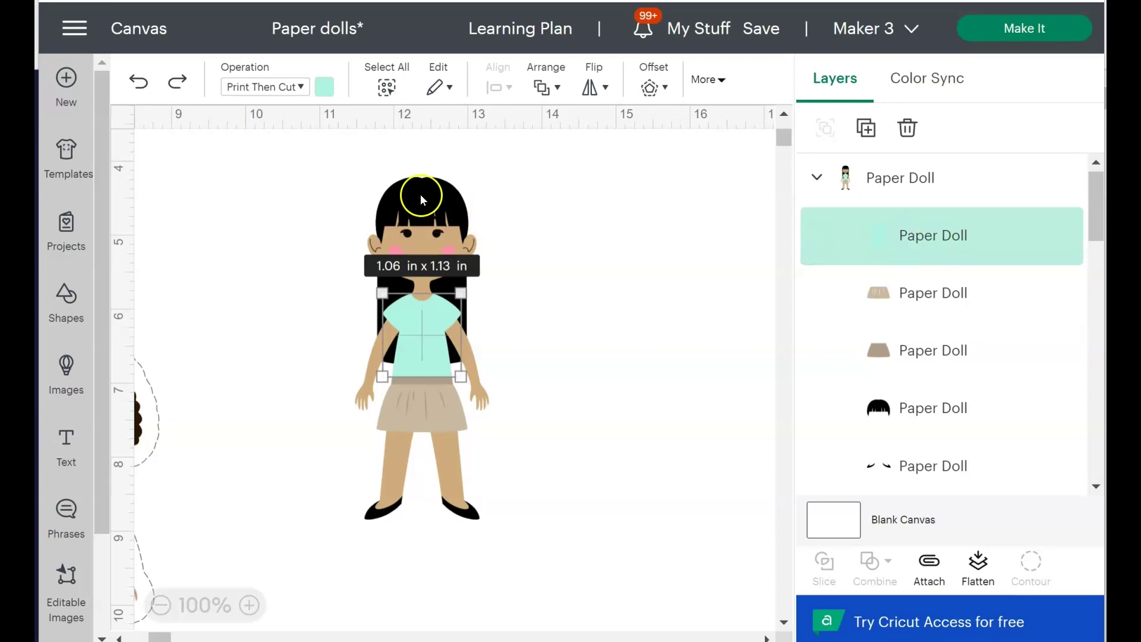
click(324, 89)
click(453, 171)
click(463, 253)
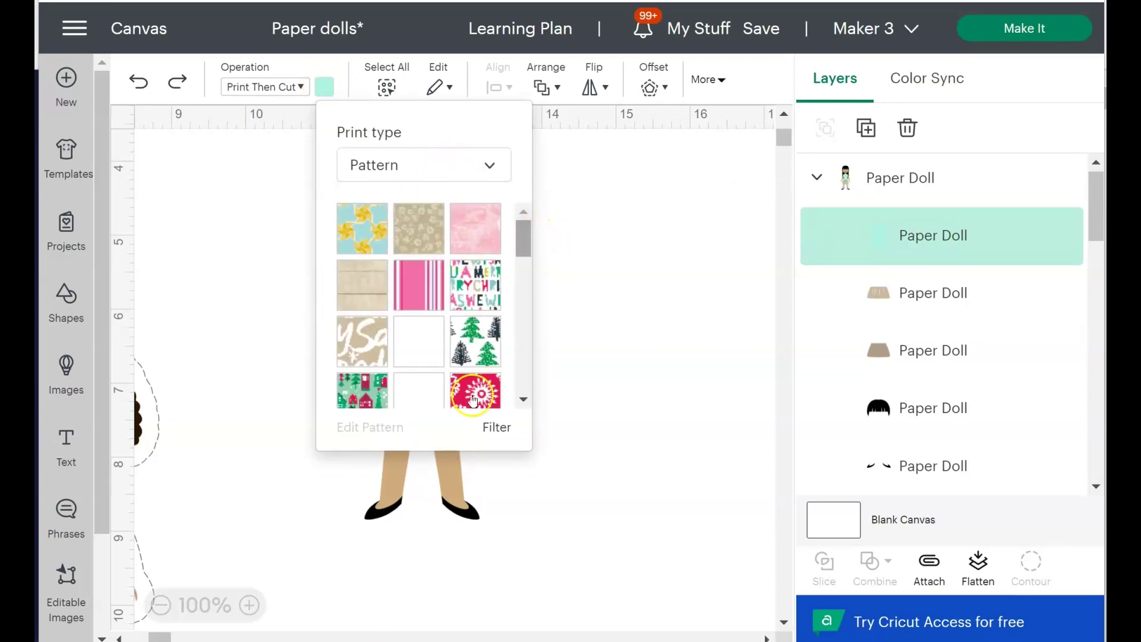
click(497, 428)
click(616, 161)
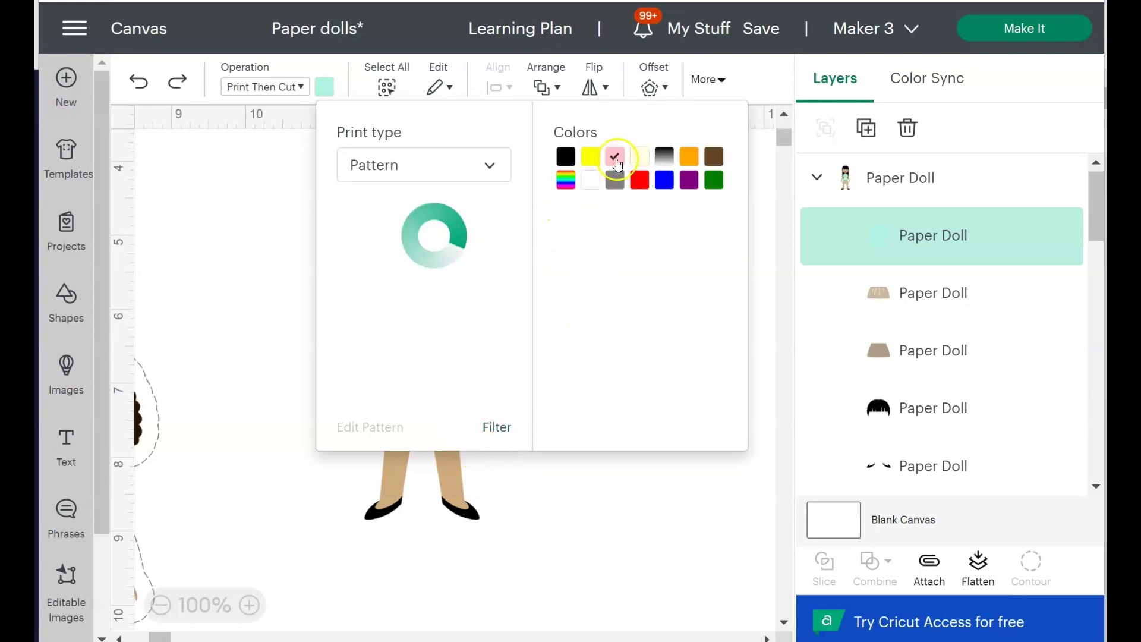
drag(523, 237, 516, 315)
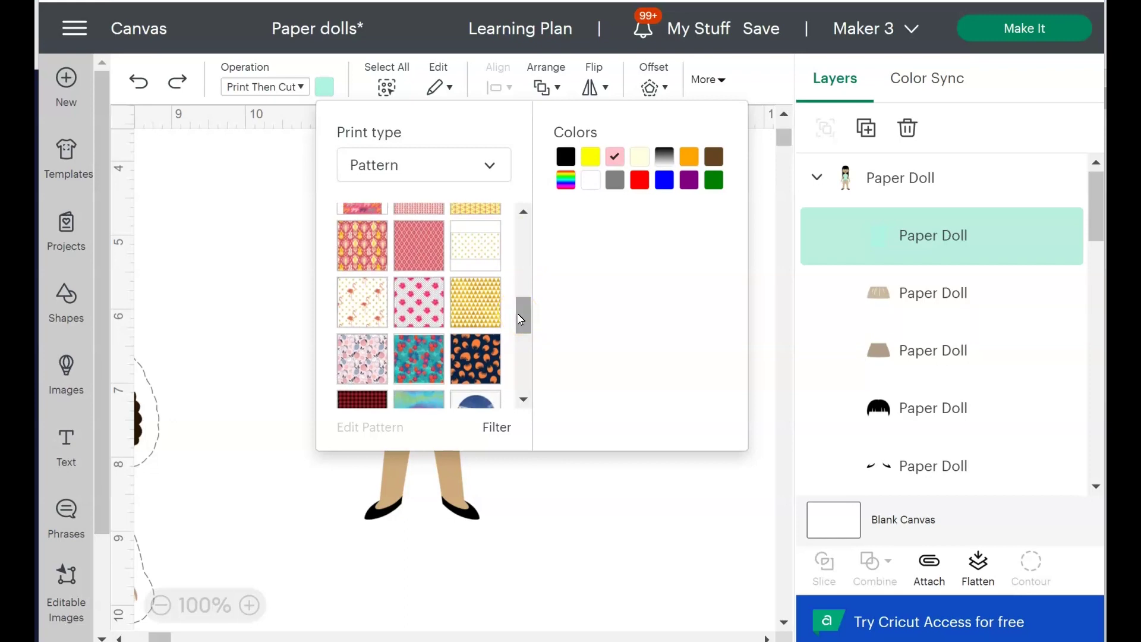
click(357, 302)
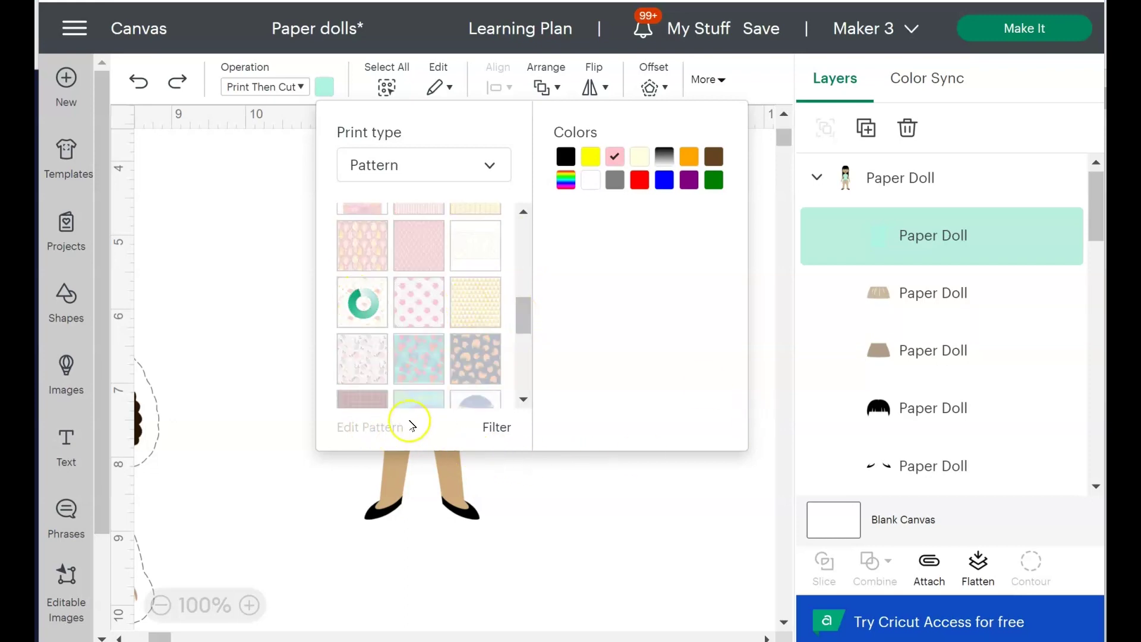
- Reduce the shirt's flamingo pattern scale to 47
click(377, 426)
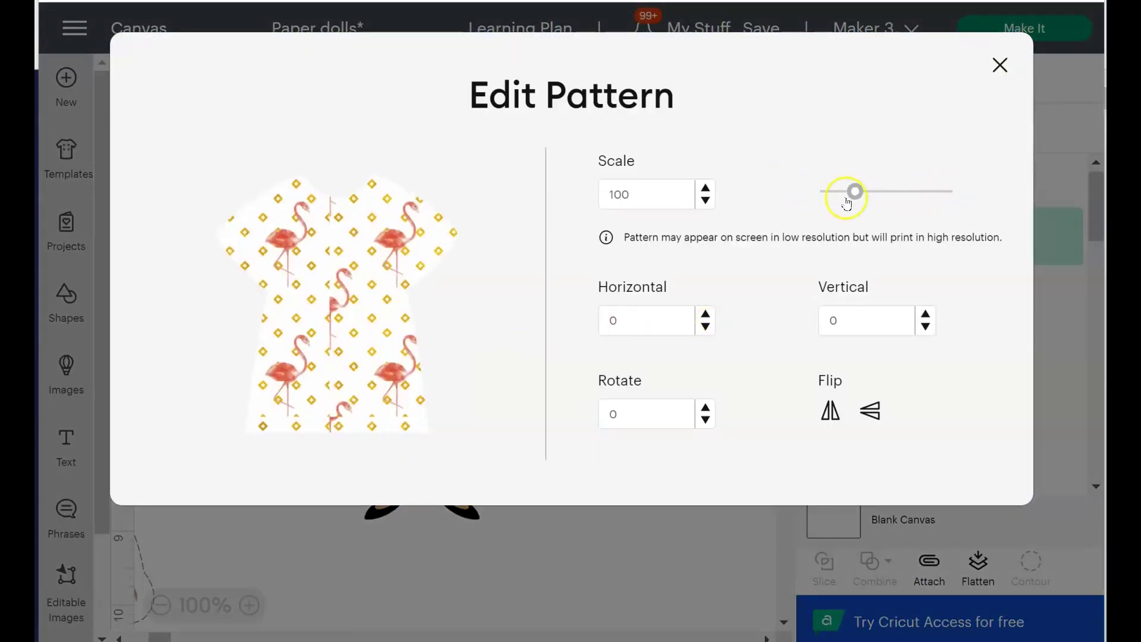
drag(843, 195, 842, 195)
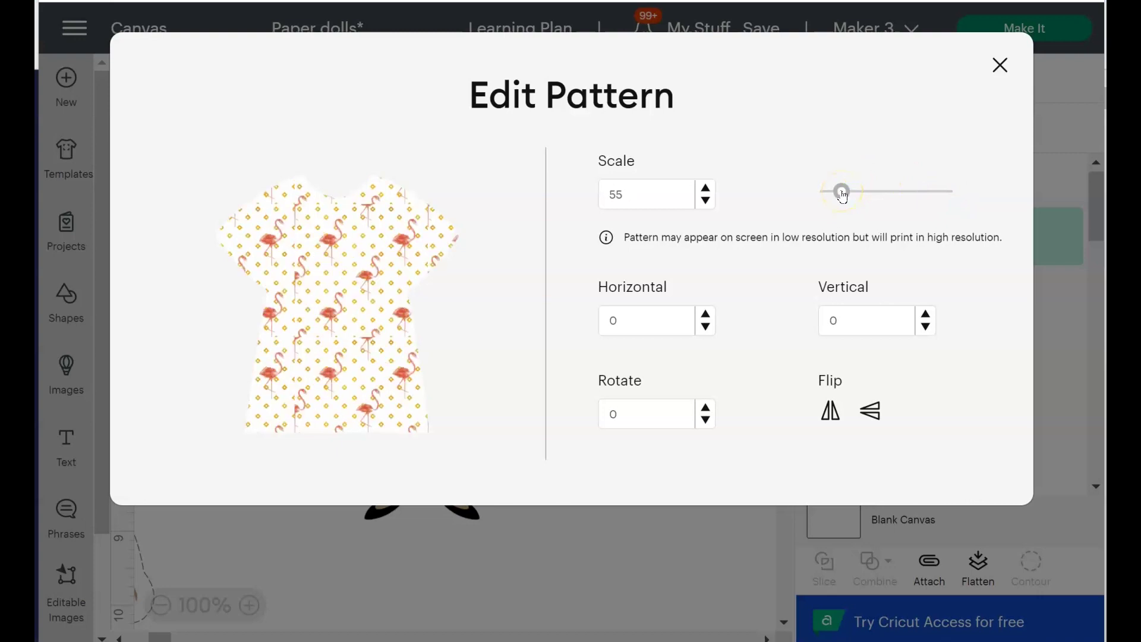
drag(851, 195, 839, 192)
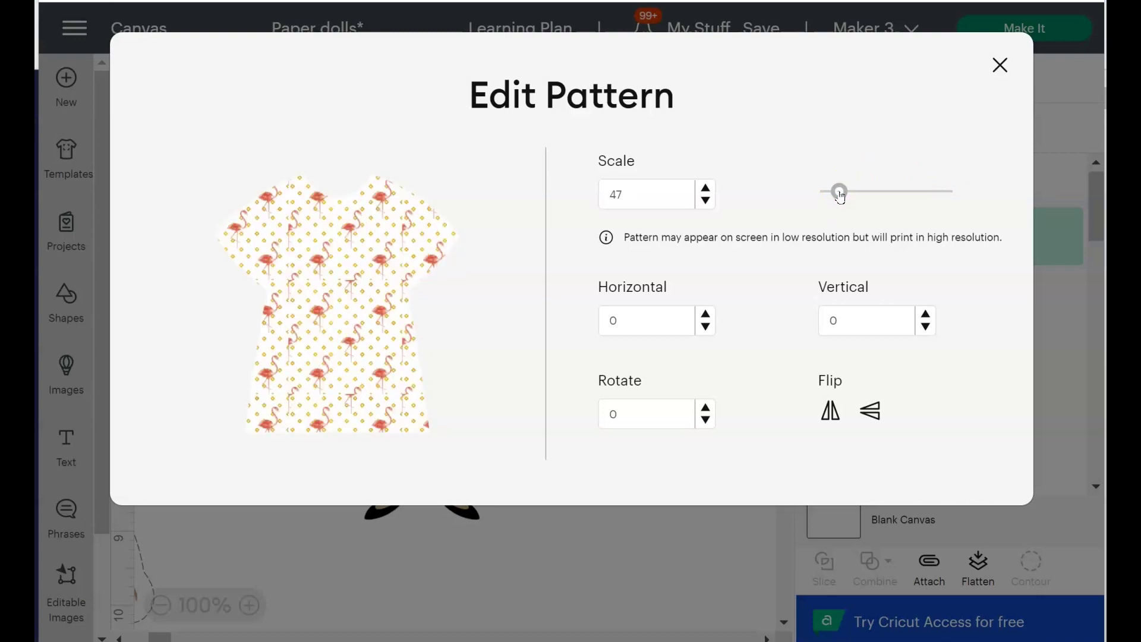
click(1001, 72)
click(588, 334)
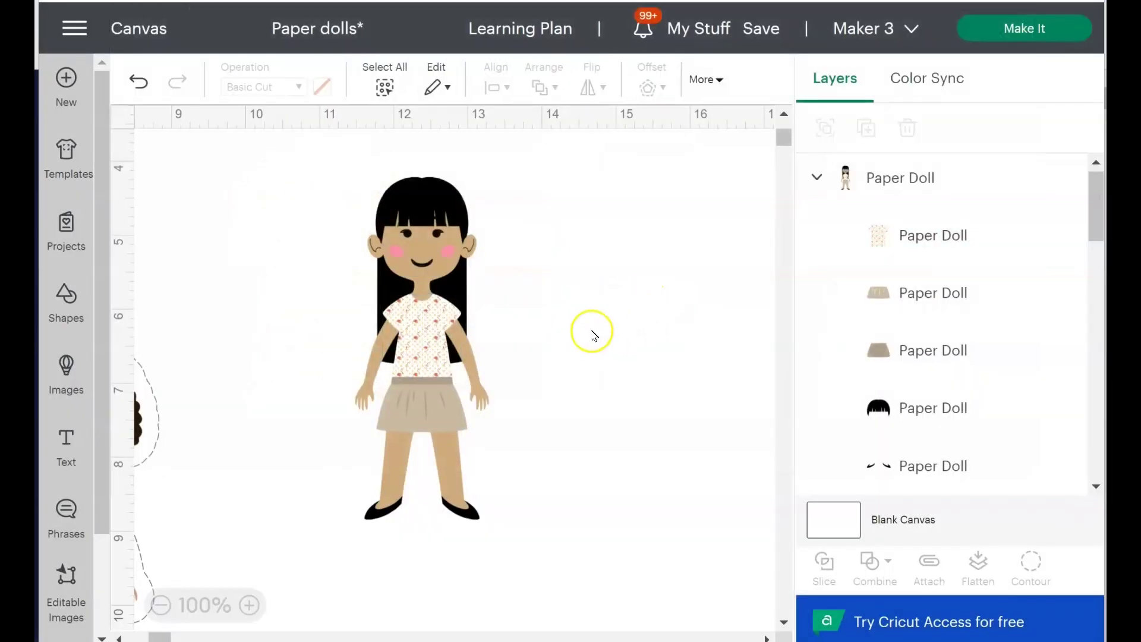
- Recolor the doll's upper skirt layer with a custom bright pink-red
click(436, 422)
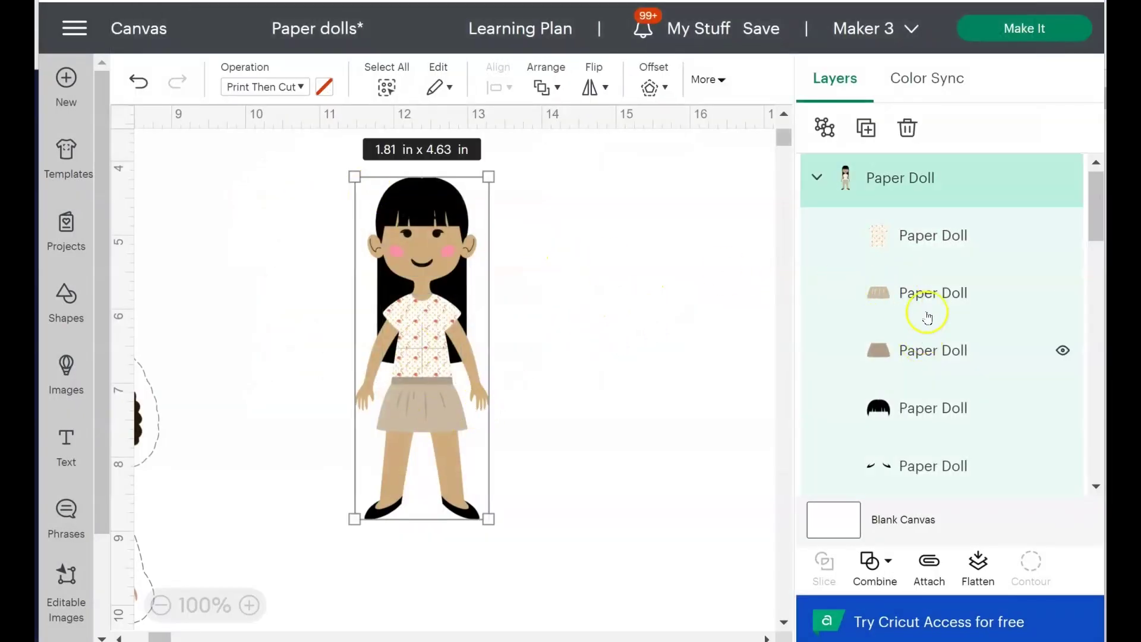
click(933, 293)
click(325, 87)
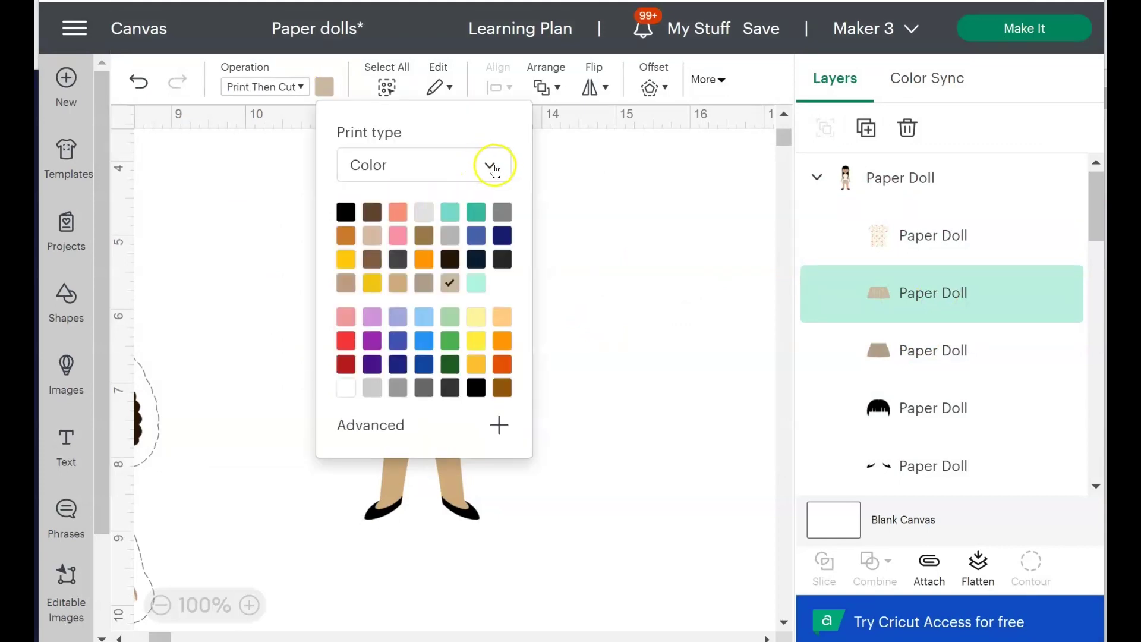
click(401, 237)
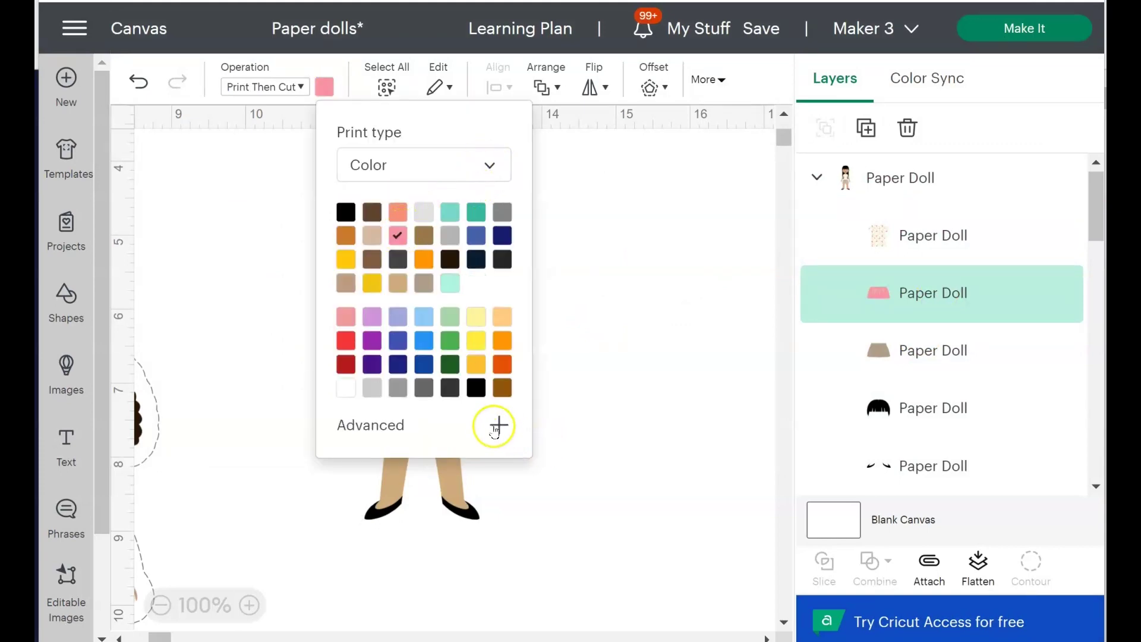
click(499, 425)
click(476, 454)
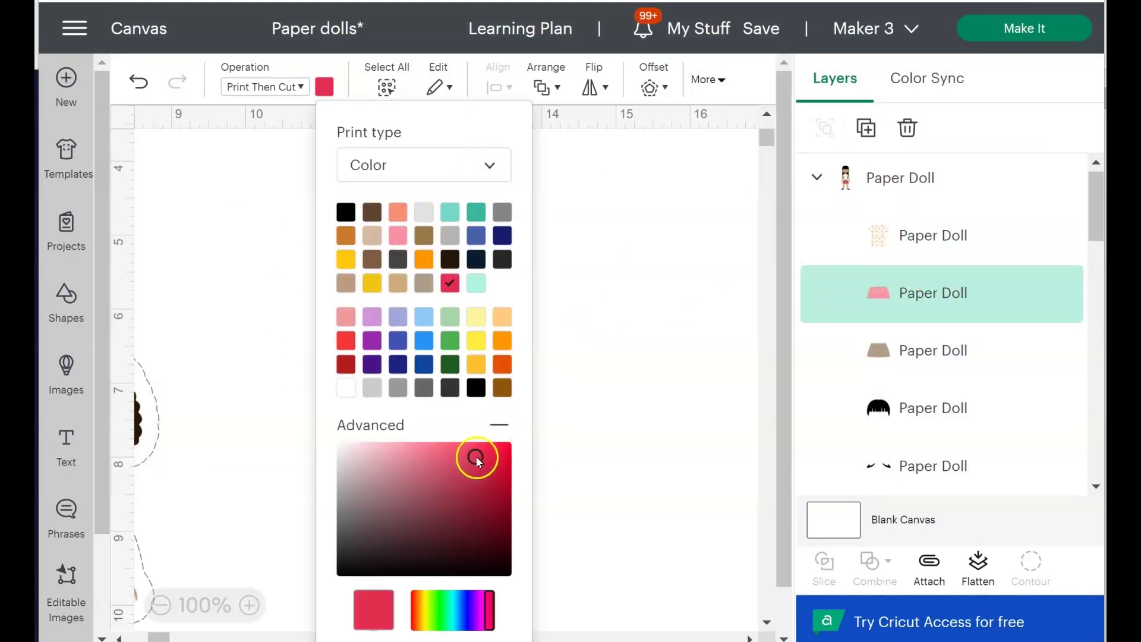
drag(475, 452, 478, 446)
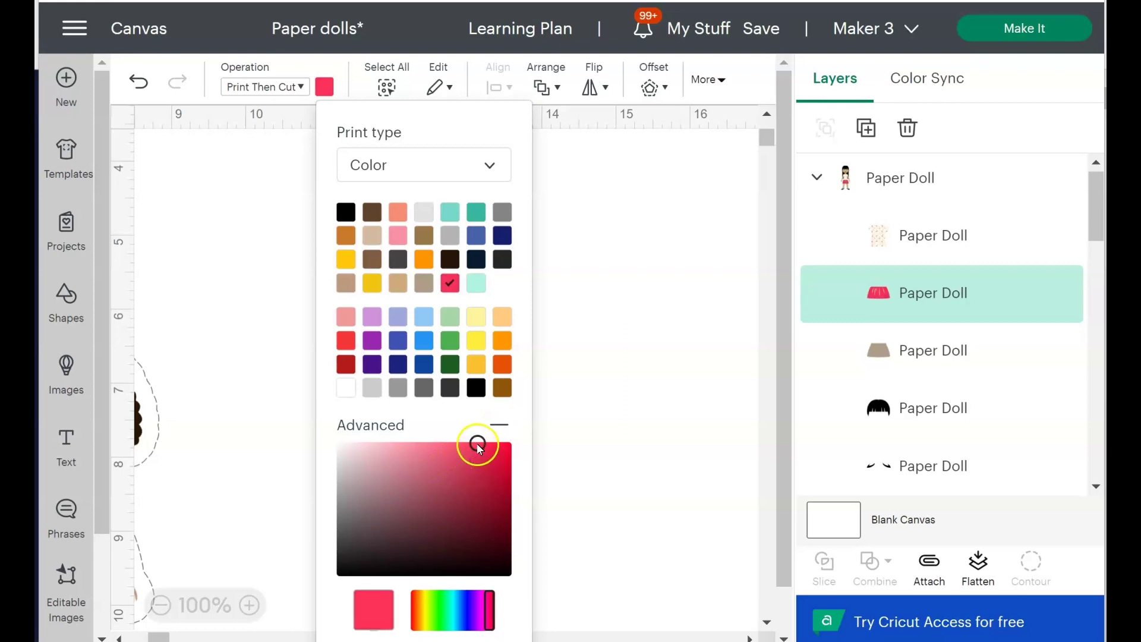
click(465, 444)
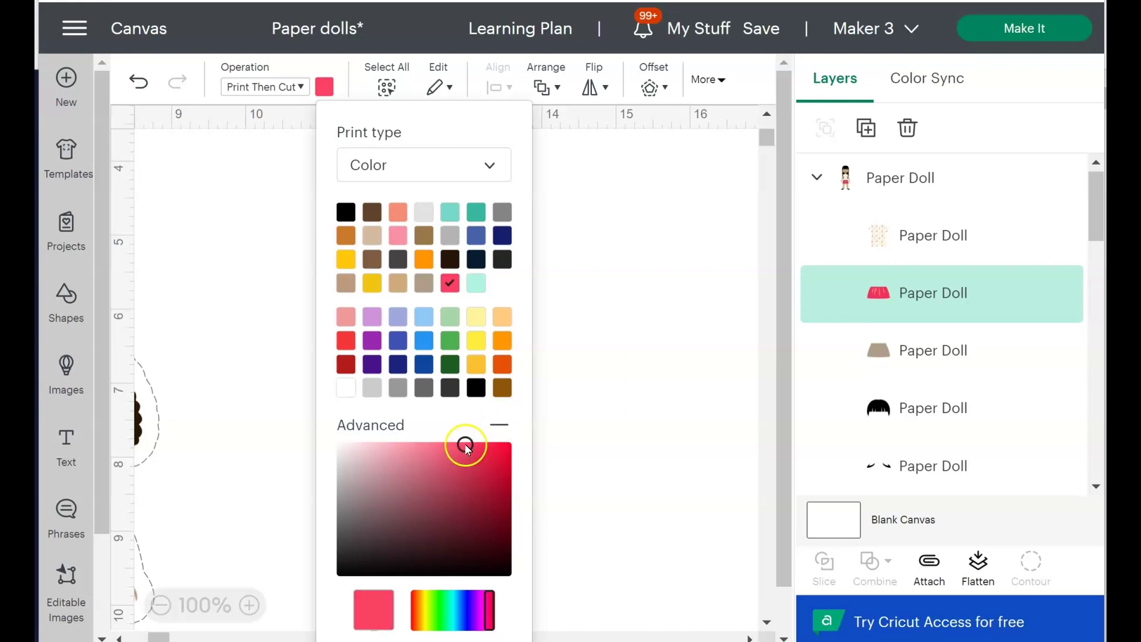
click(589, 430)
- Recolor the waistband layer behind the skirt with a custom lighter pink
click(422, 381)
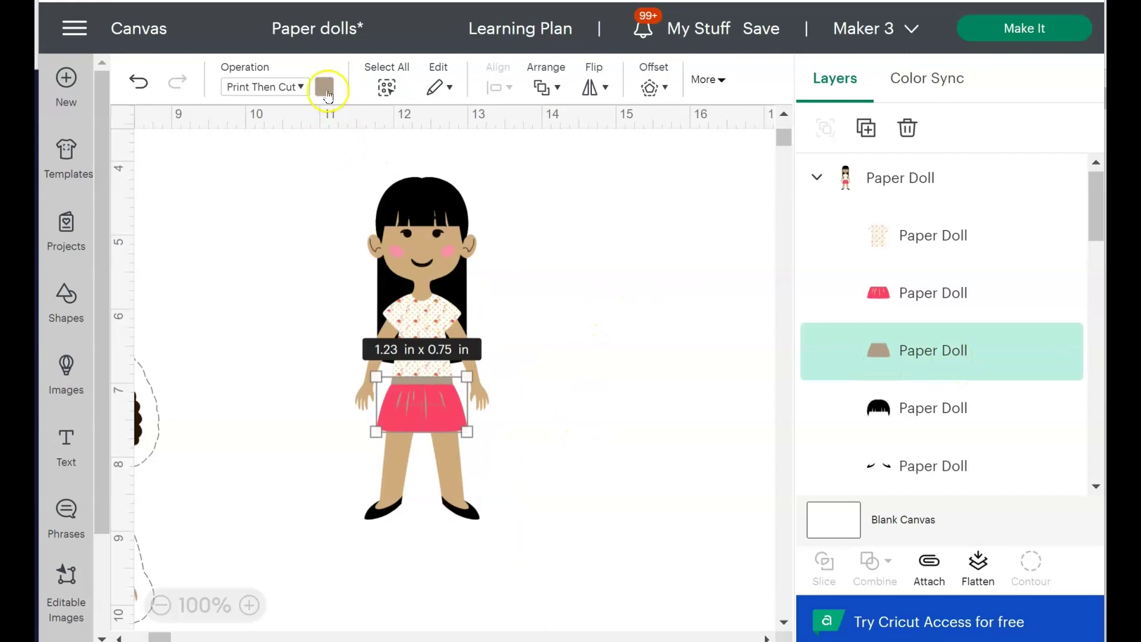
click(326, 90)
click(424, 283)
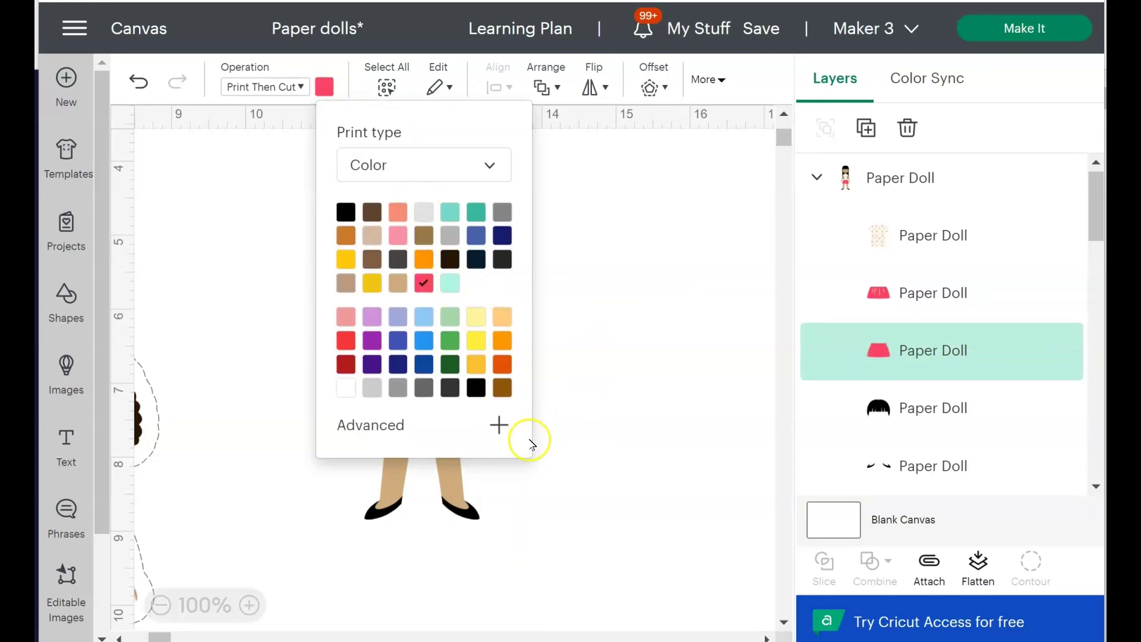
click(499, 425)
click(419, 443)
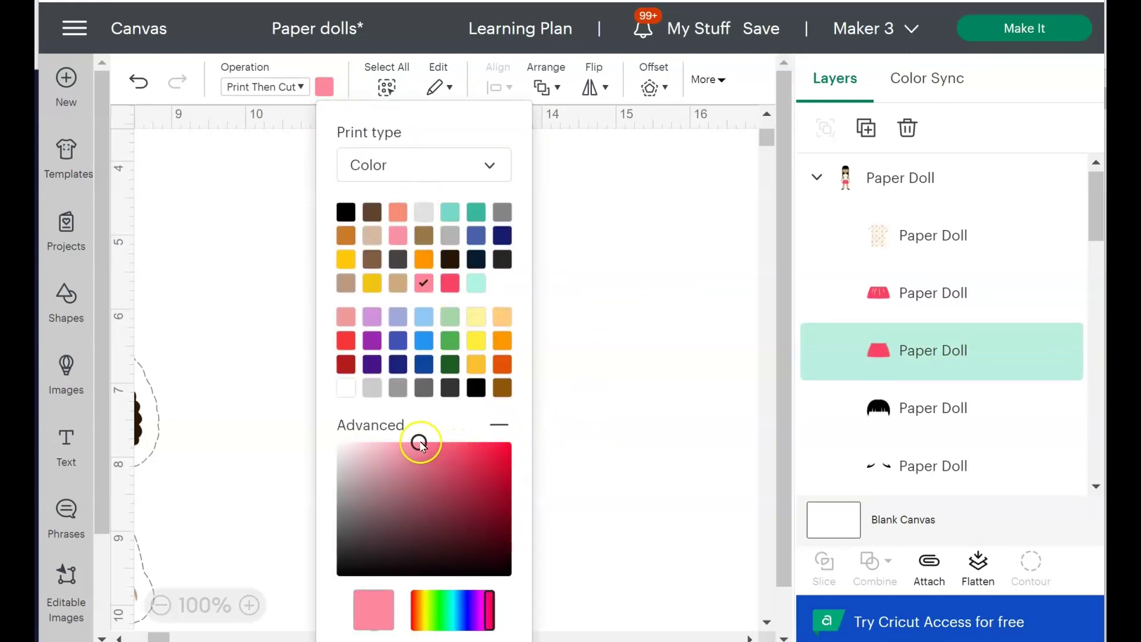
click(590, 433)
- Recolor the doll's shoes yellow
click(384, 509)
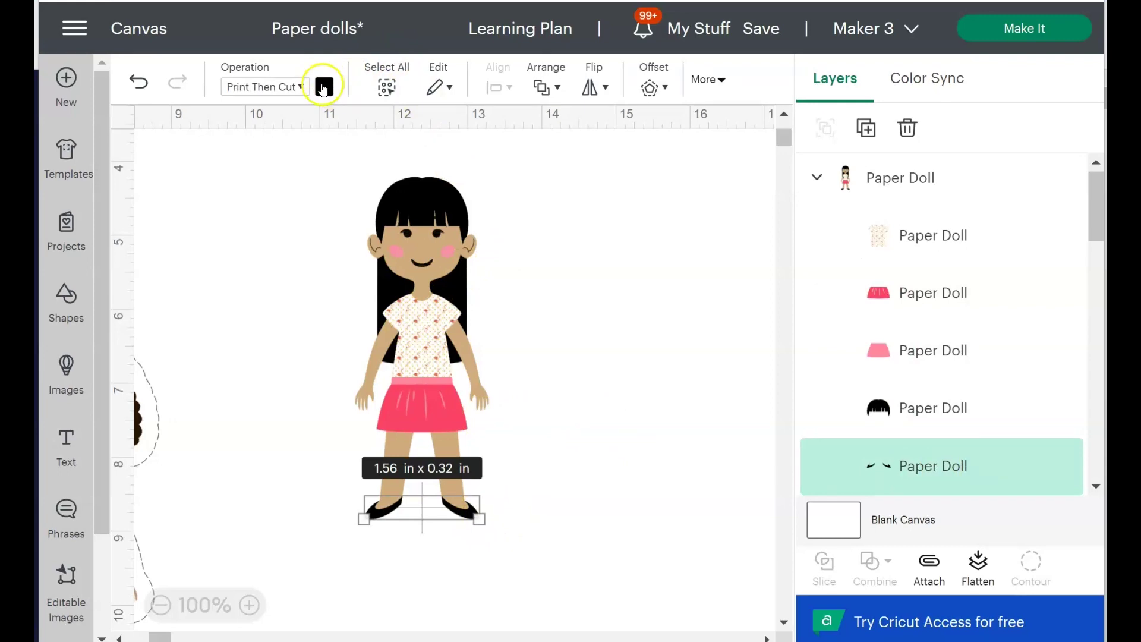
click(324, 88)
click(371, 283)
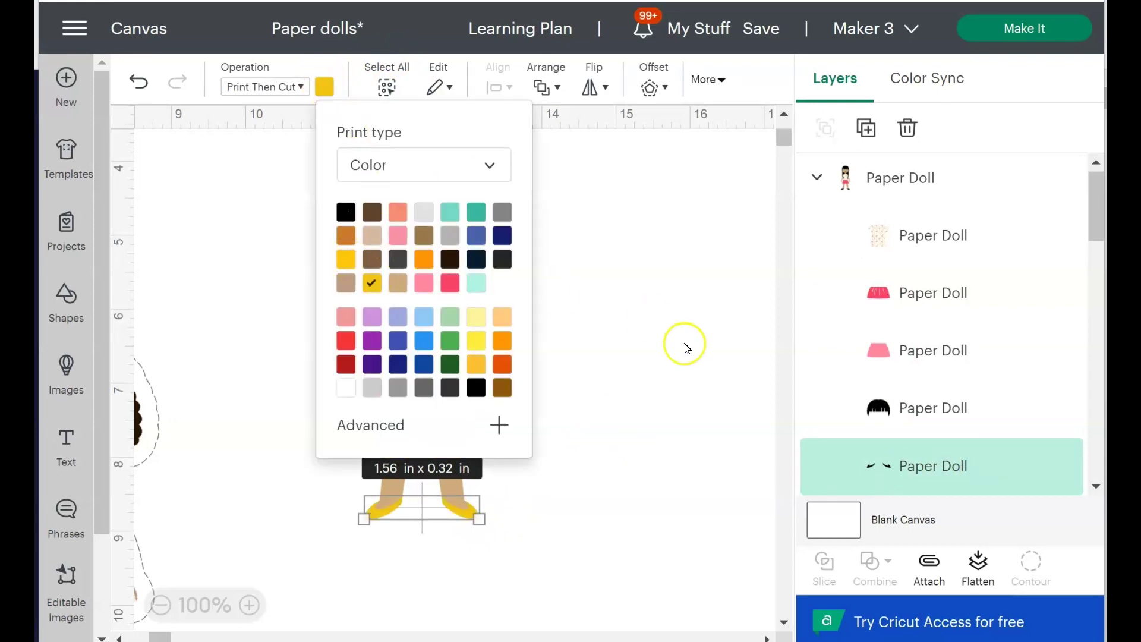
click(686, 348)
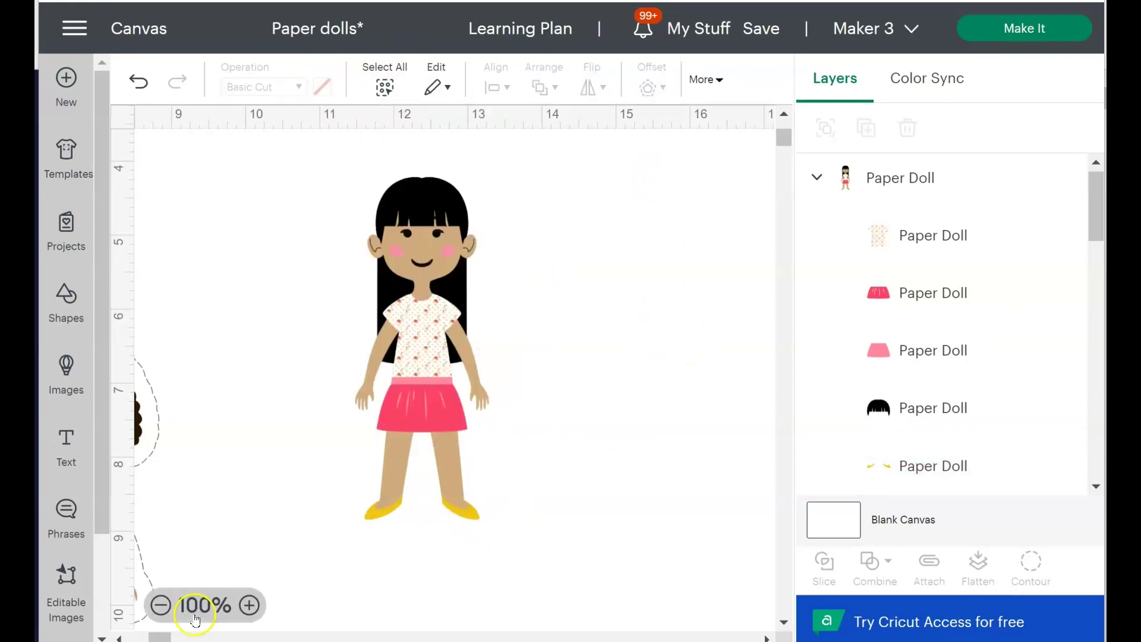
- Flatten all of the doll's layers and create a 0.25 in offset with rounded corners around it
drag(313, 183, 556, 558)
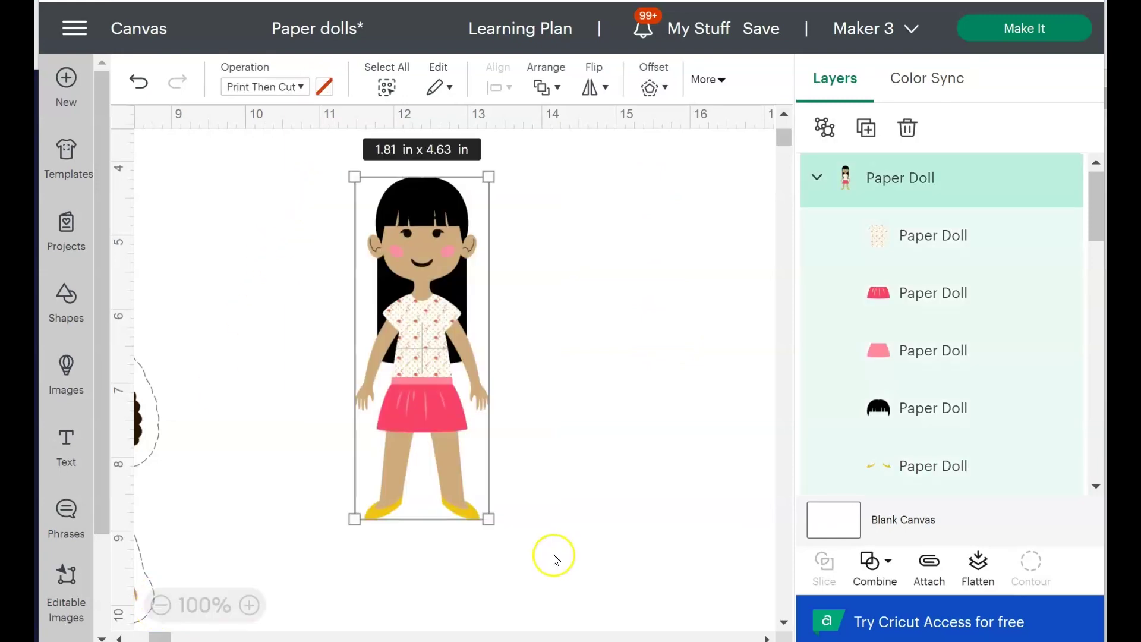
click(979, 565)
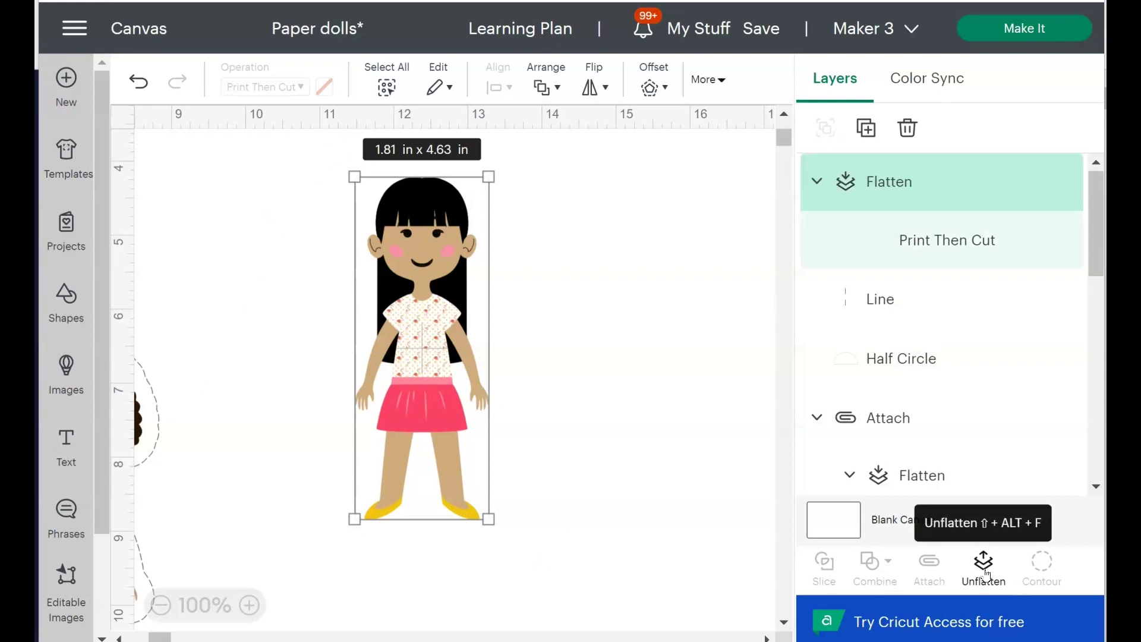
click(658, 96)
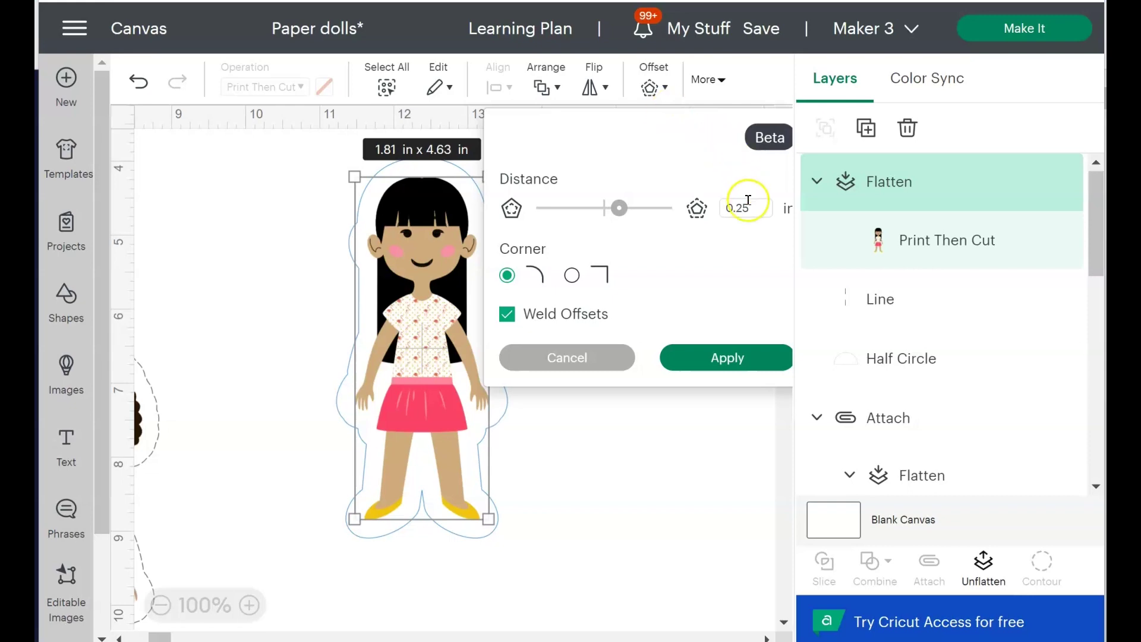
drag(738, 203, 742, 204)
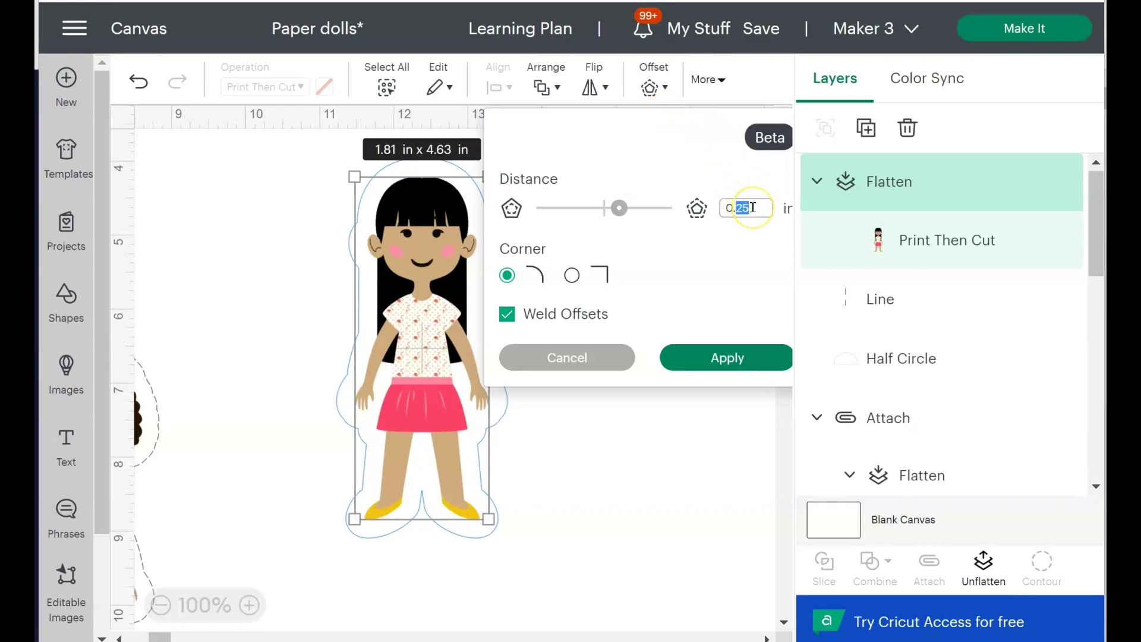
click(727, 360)
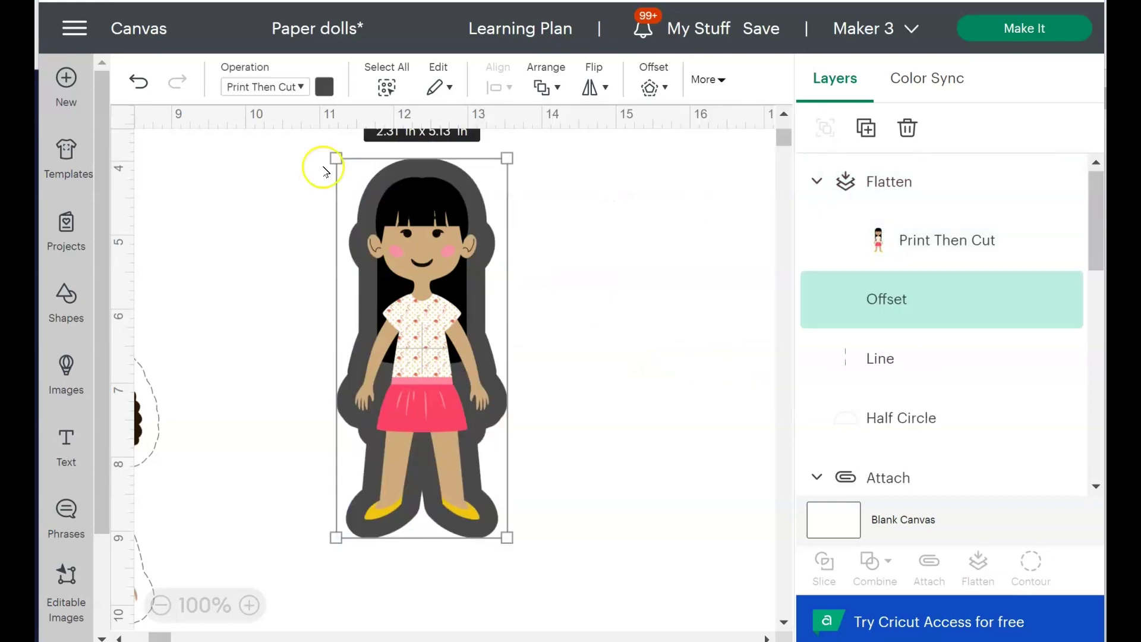
- Add a half circle rotated 90°, about 0.69 in x 1.39 in, over the offset's base between the doll's feet
click(68, 295)
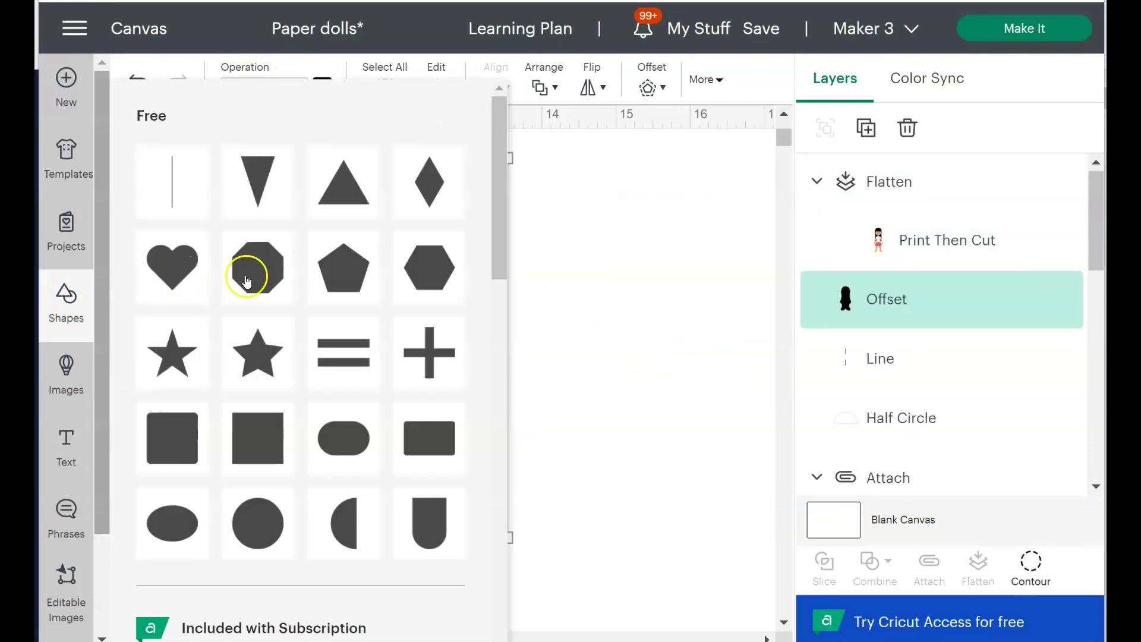
click(359, 524)
drag(266, 166, 258, 342)
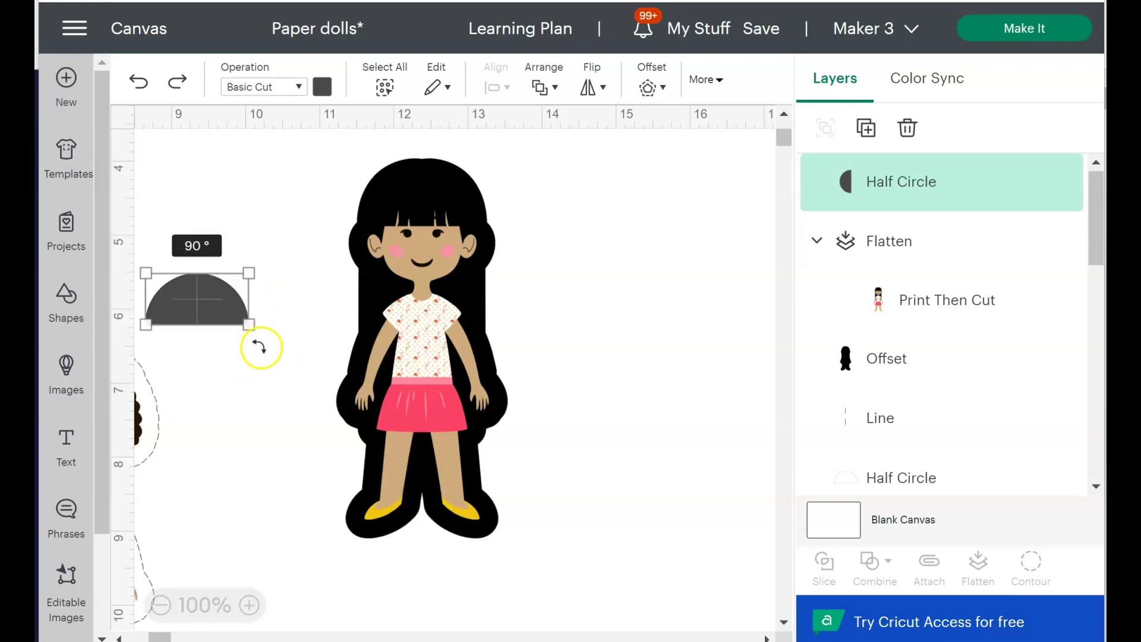
drag(211, 304, 438, 515)
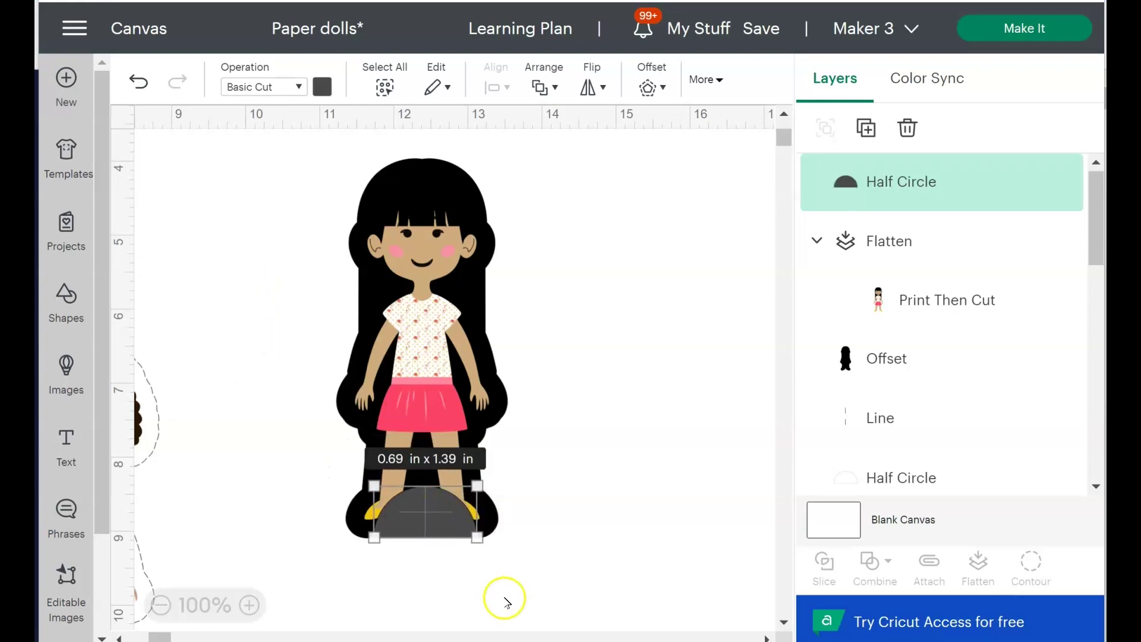
- Center the half circle horizontally on the offset and align their bottom edges
click(498, 561)
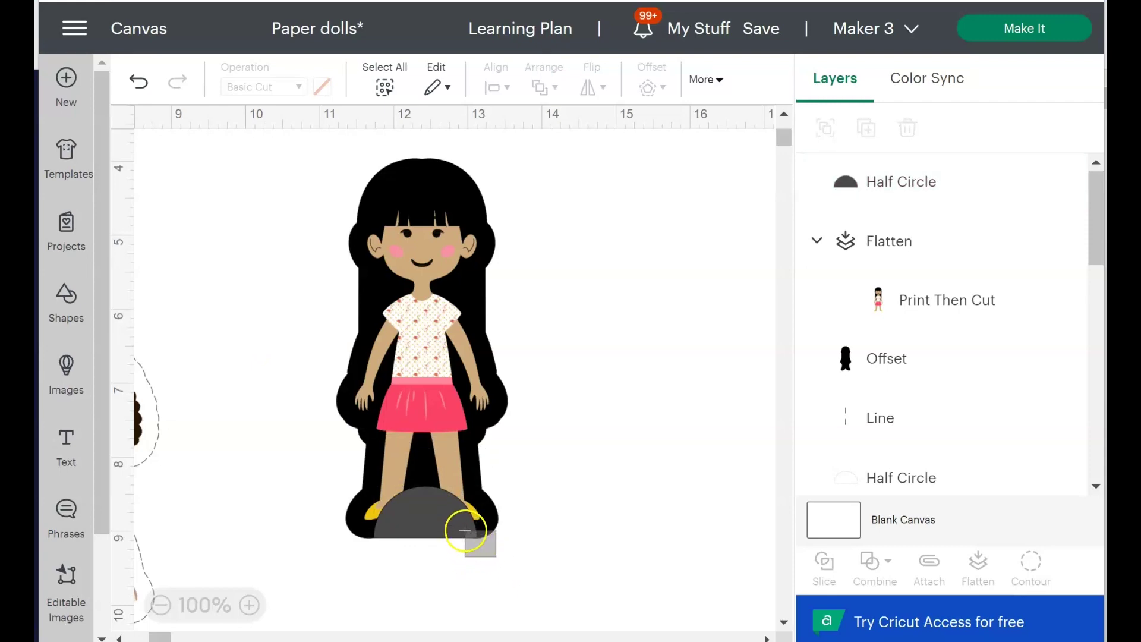
click(464, 529)
shift+click(476, 458)
click(497, 88)
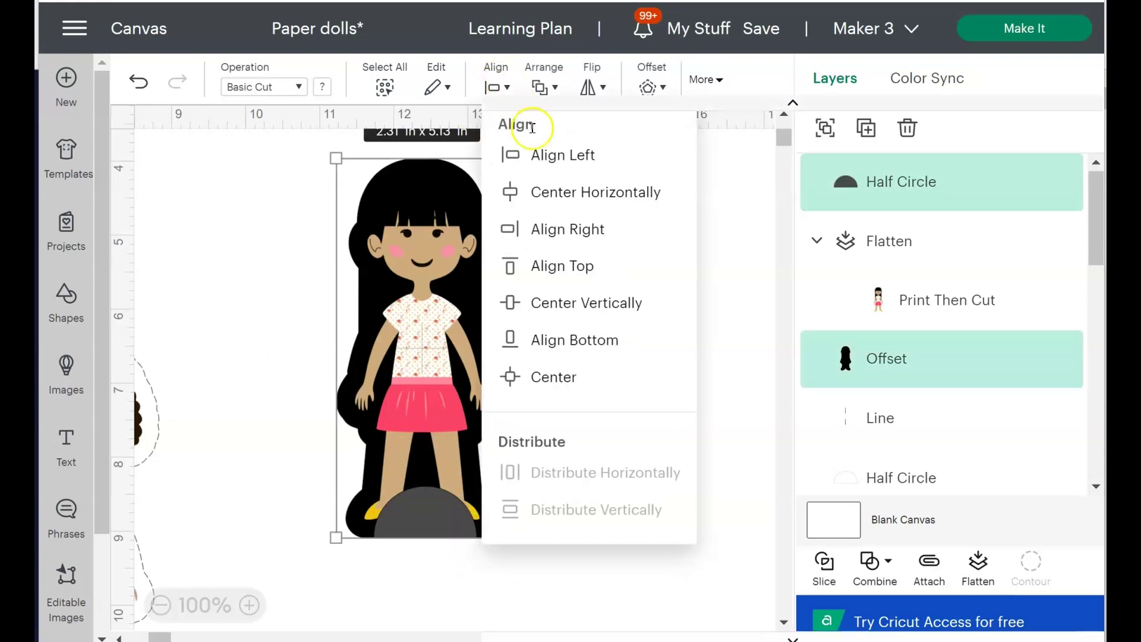
click(578, 205)
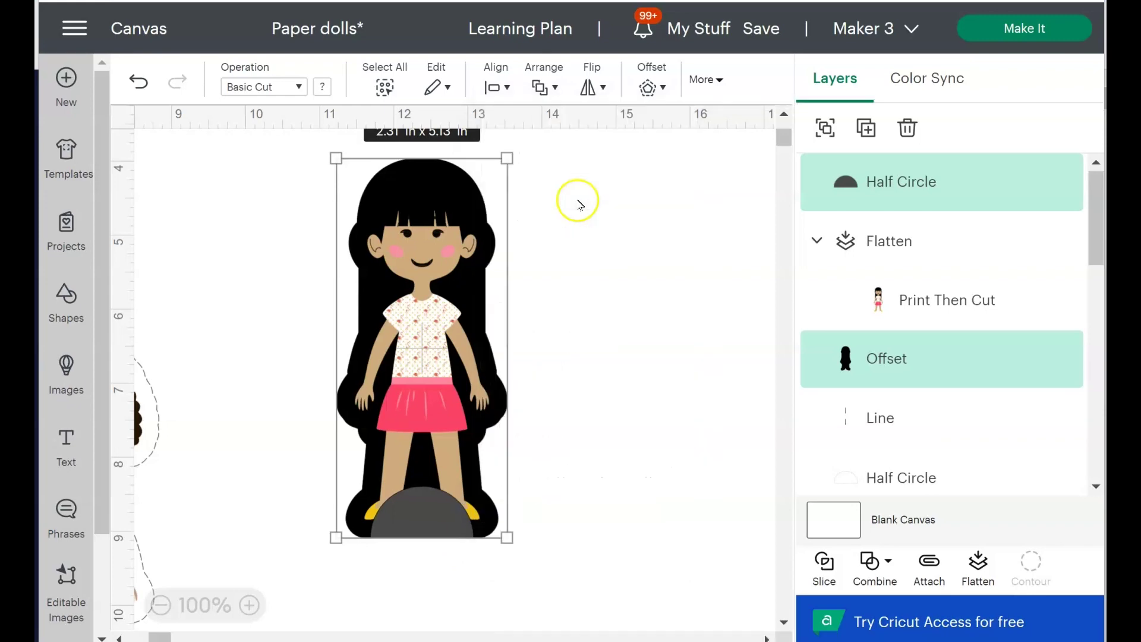
click(497, 86)
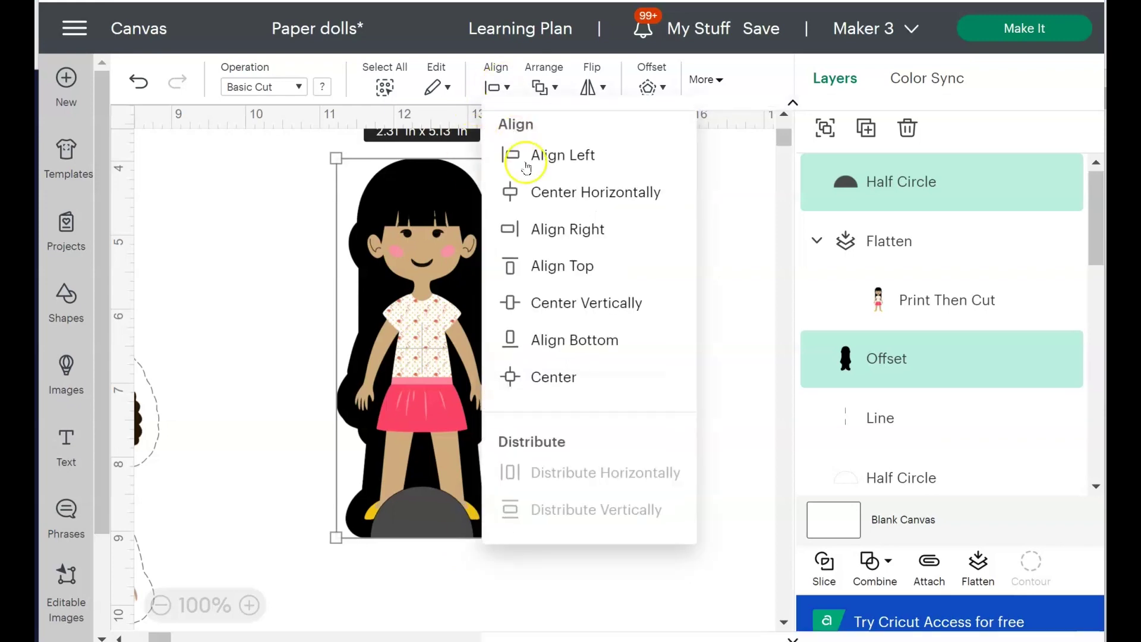
click(543, 338)
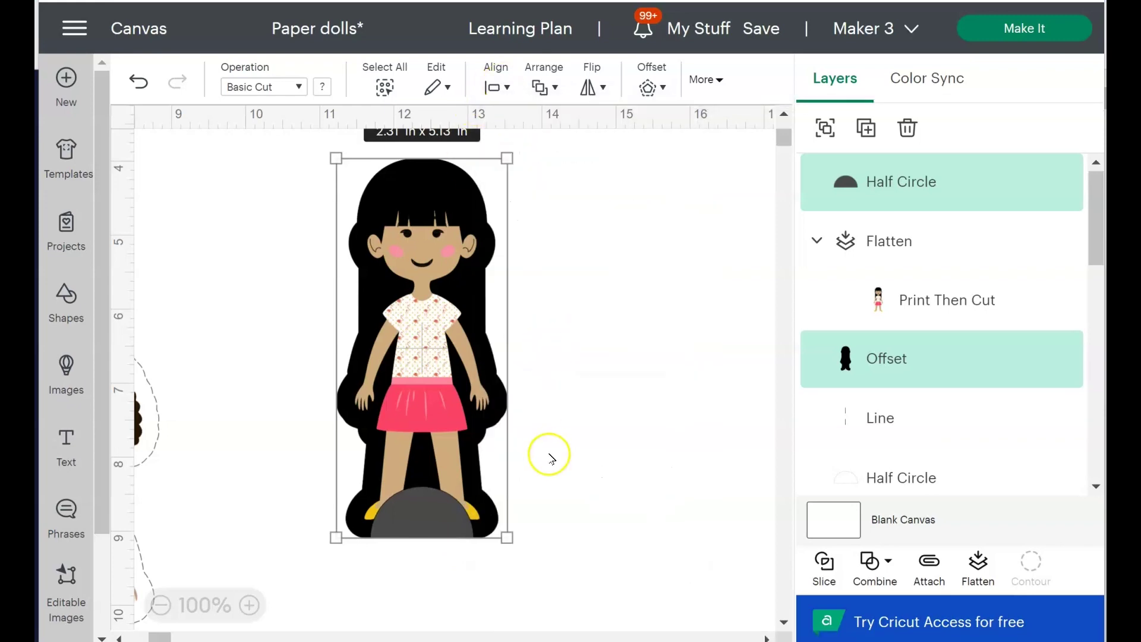
- Weld the half circle to the offset and send the welded shape behind the doll
click(882, 566)
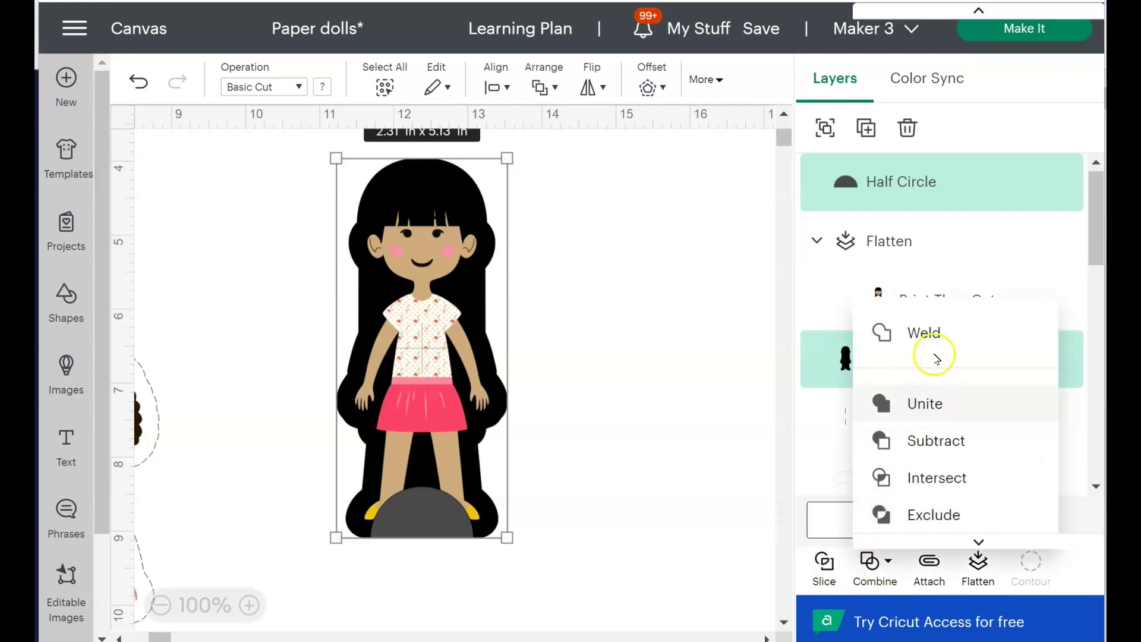
click(932, 332)
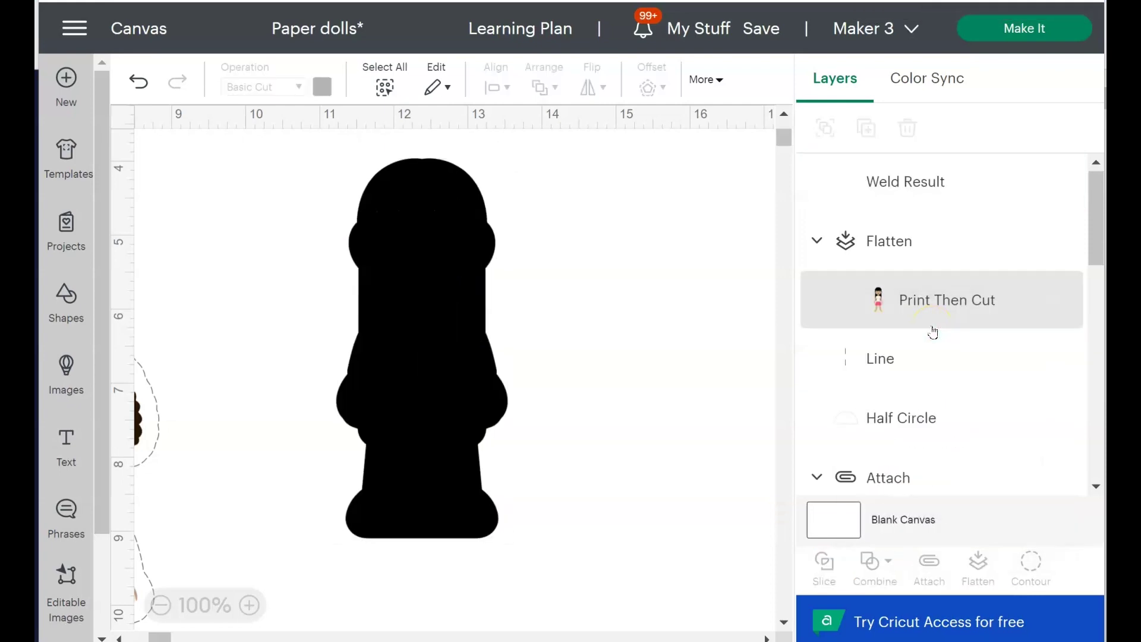
click(392, 197)
right_click(393, 200)
click(486, 364)
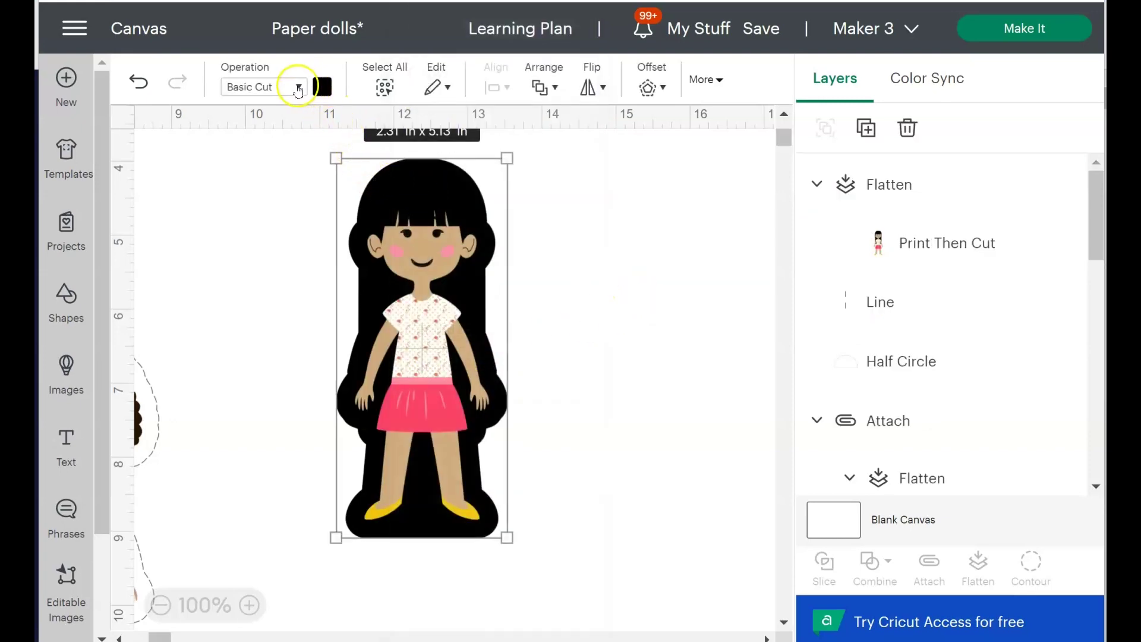
- Set the welded outline's operation to Perforate and attach it to the flattened doll
click(298, 88)
click(296, 226)
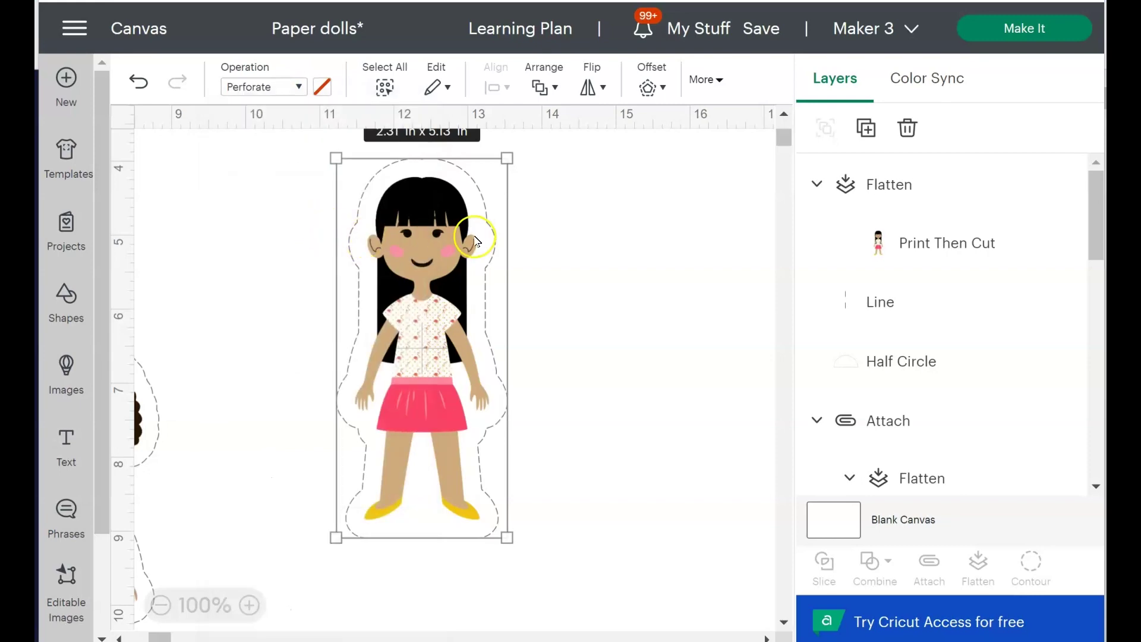
click(288, 179)
- Add another half circle below the finished doll, rotated 90° and about 1.07 in x 2.04 in
click(62, 293)
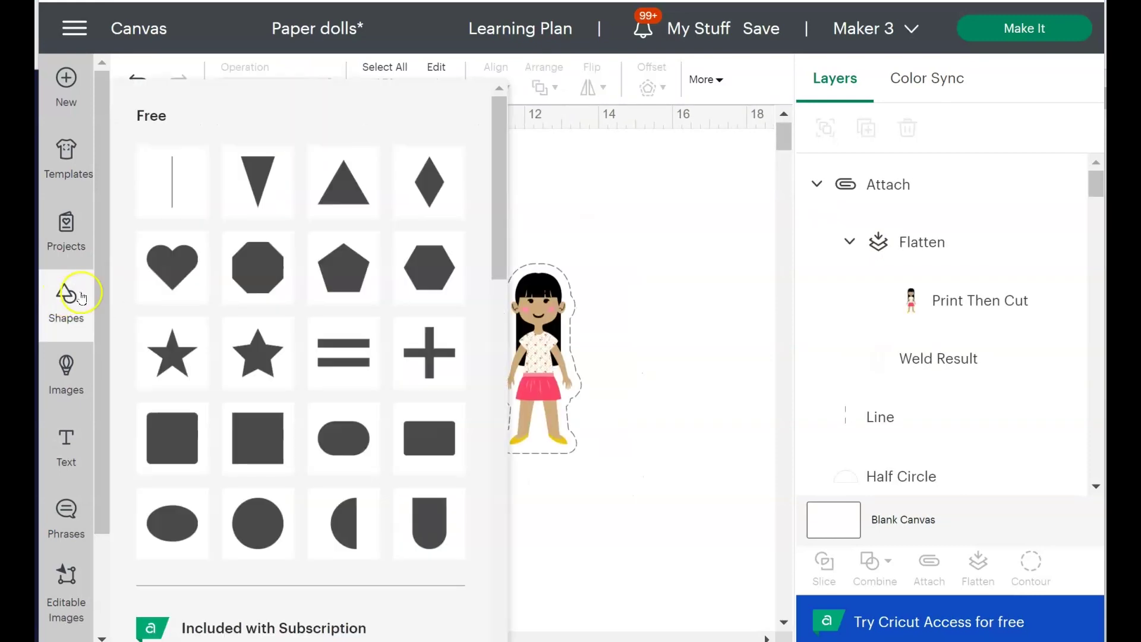
click(340, 547)
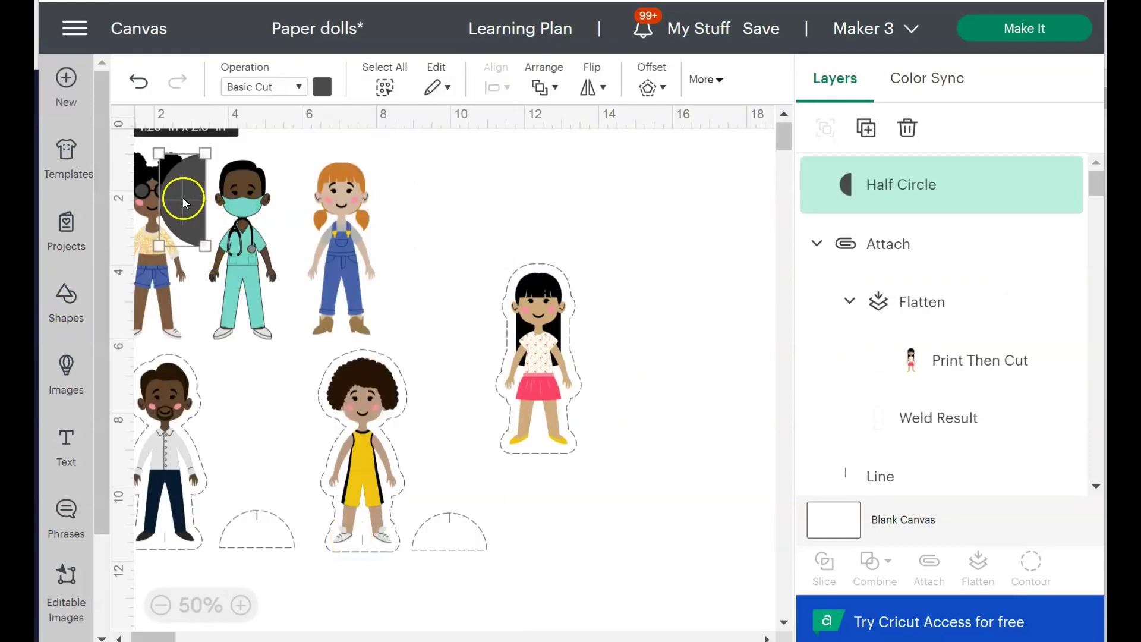
drag(182, 197, 460, 512)
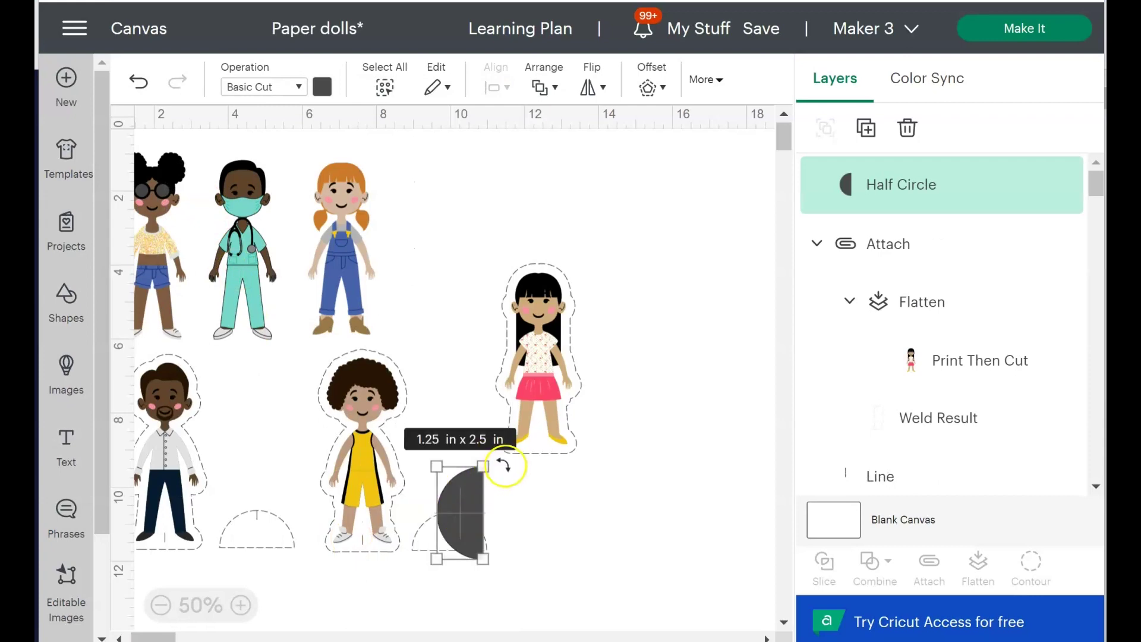
drag(504, 464, 528, 563)
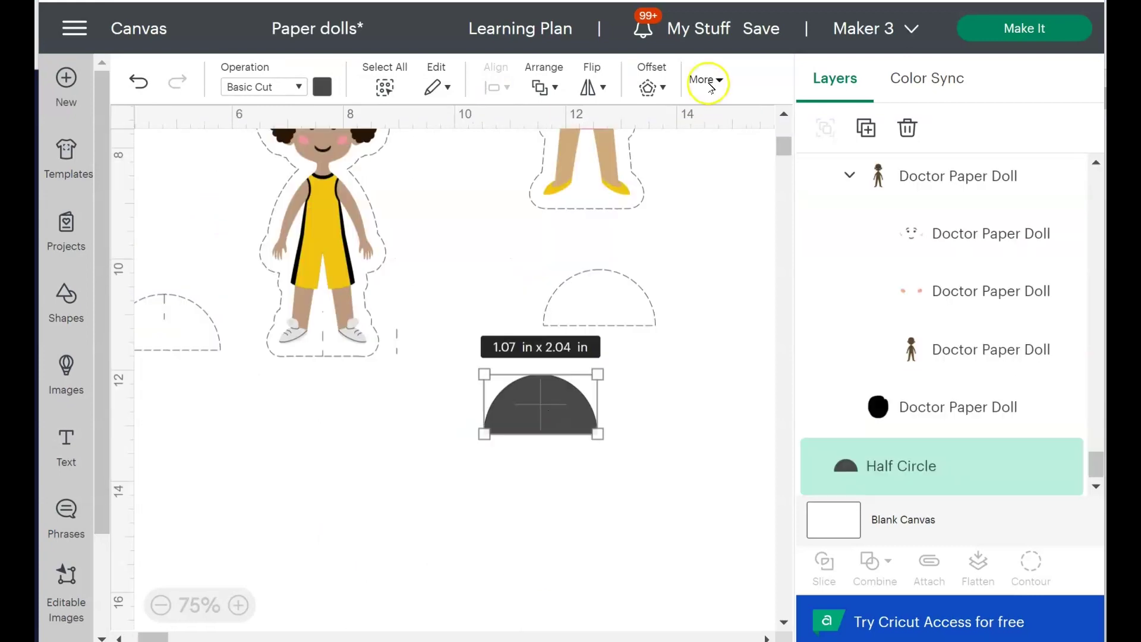
- Unlock the new half circle's proportions and set its size to 2 in wide by 1 in high
click(705, 79)
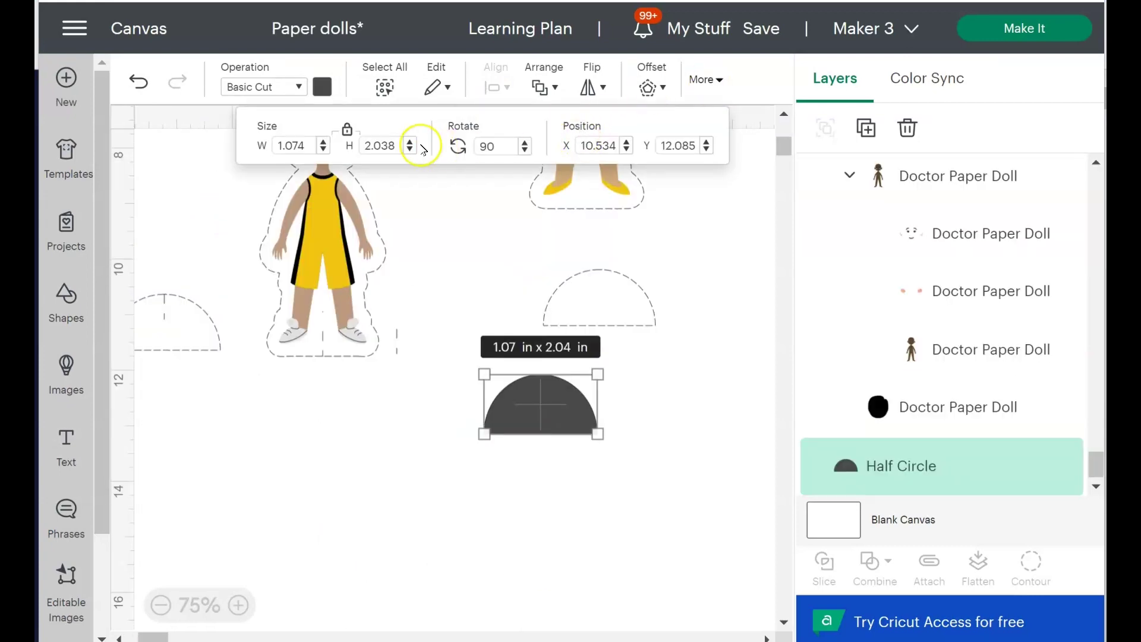
click(348, 129)
drag(311, 145, 247, 154)
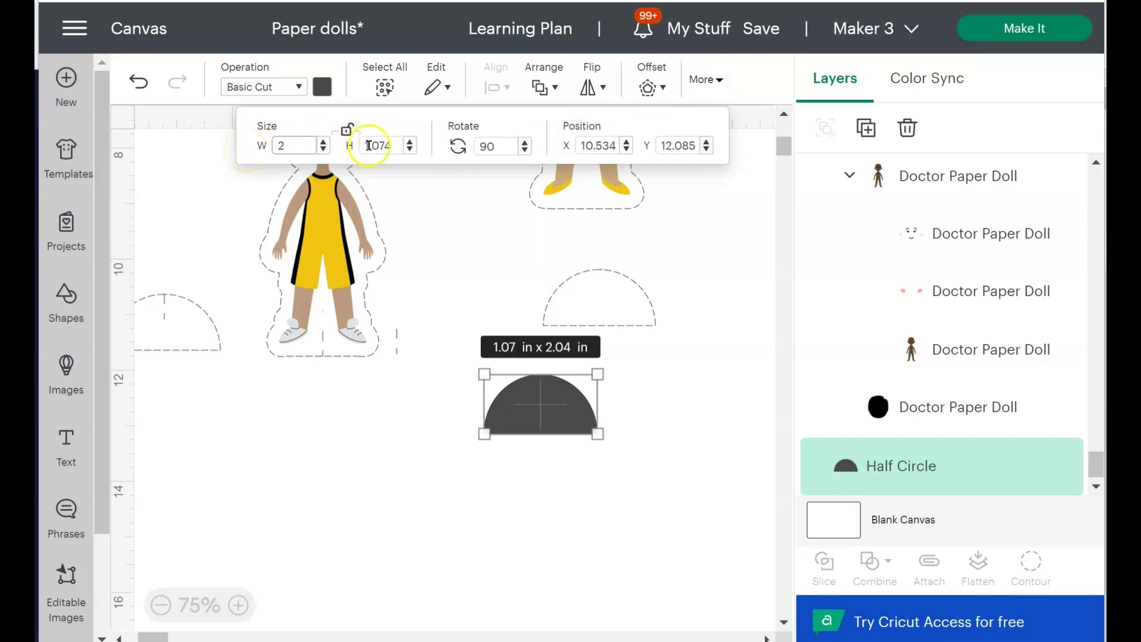
click(394, 143)
key(Return)
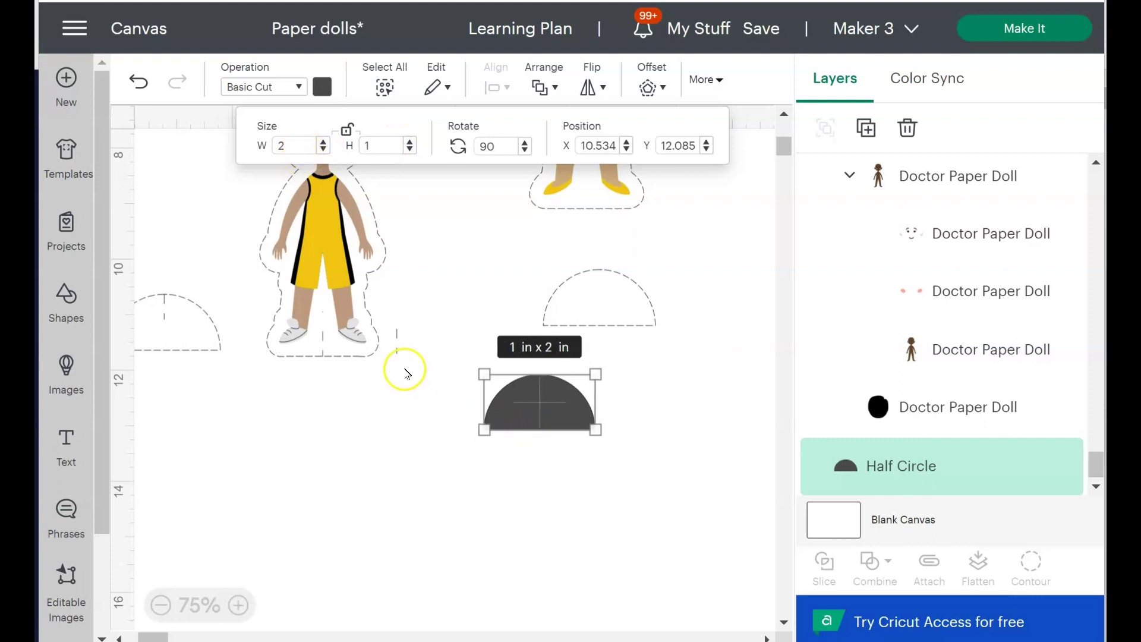
- Move the older perforated half circle aside and set the new half circle's operation to Perforate
drag(586, 300, 464, 328)
click(542, 407)
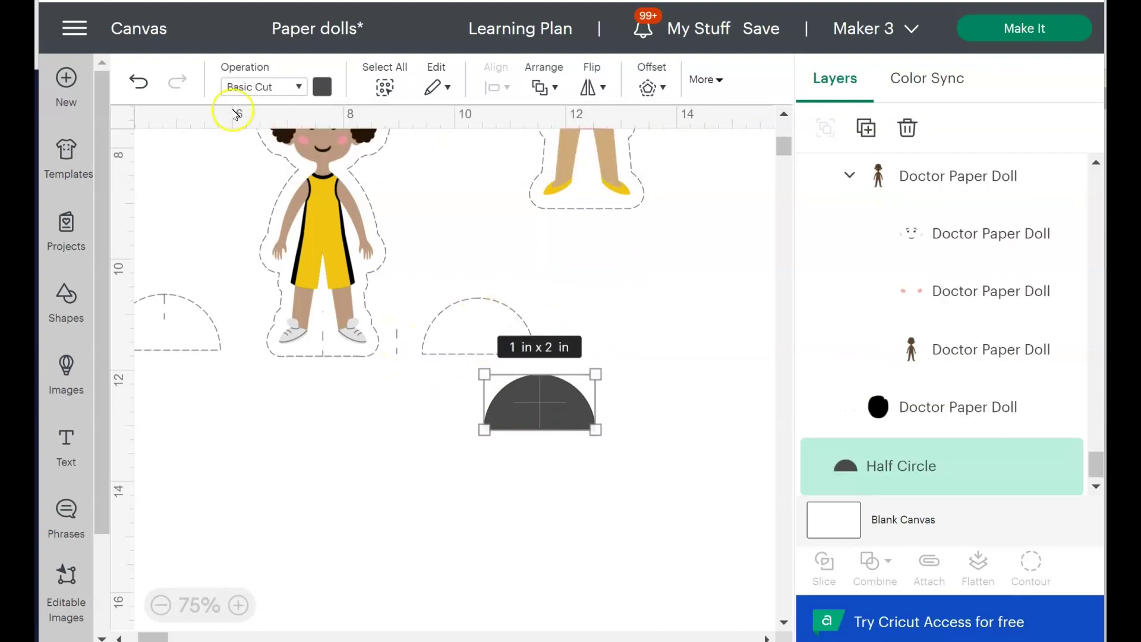
click(300, 87)
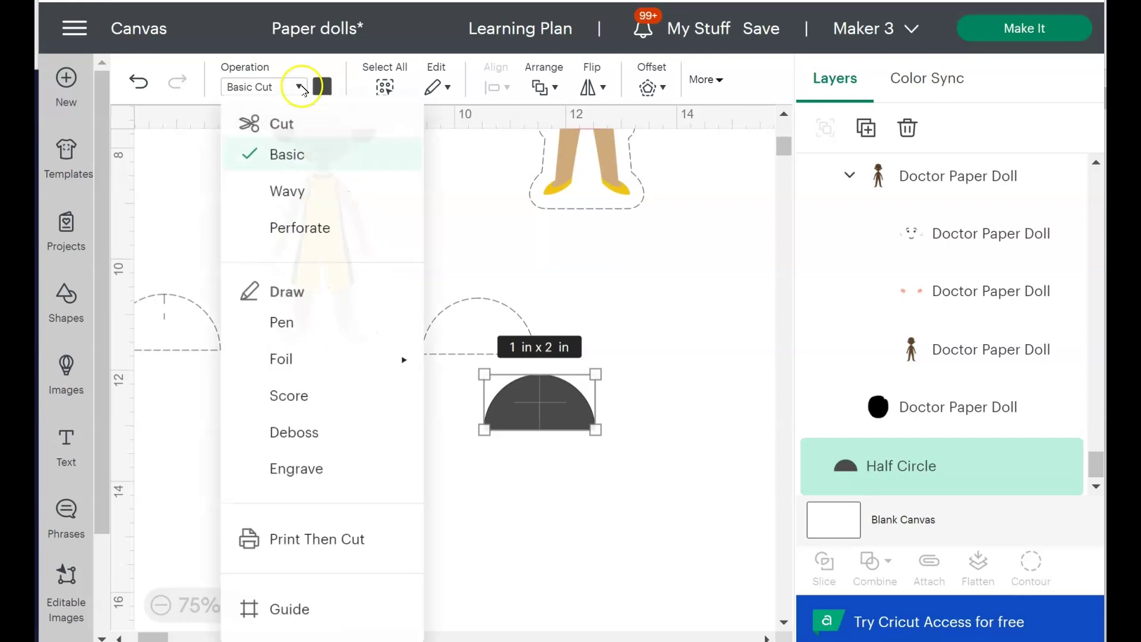
click(297, 230)
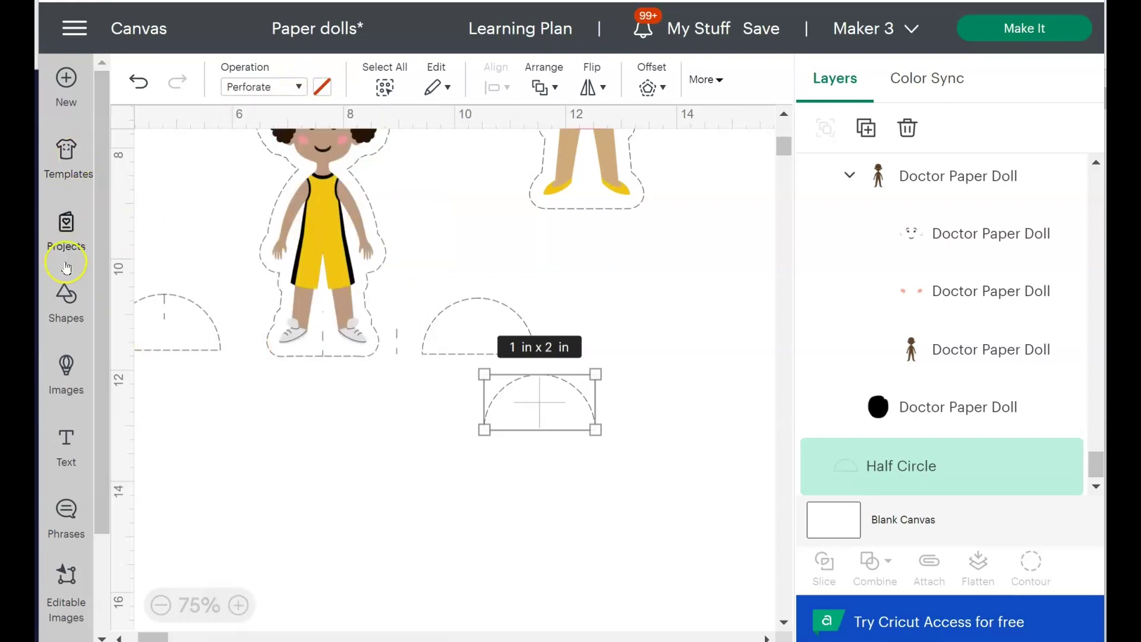
click(236, 425)
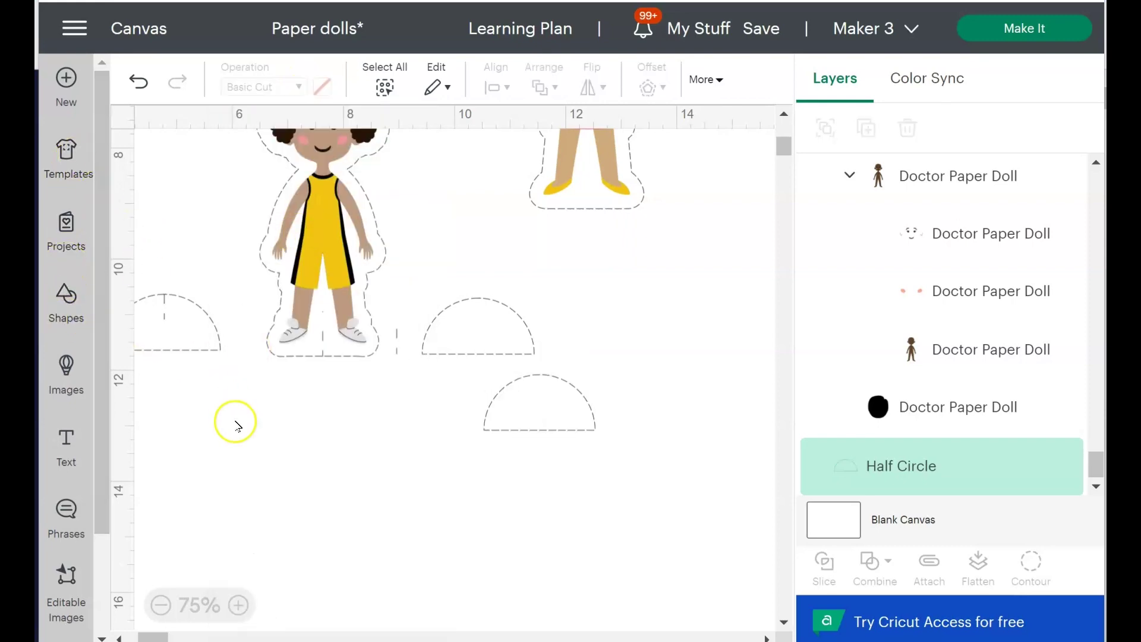
- Add a score line near the new half circle and set its height to 0.45 in
click(67, 294)
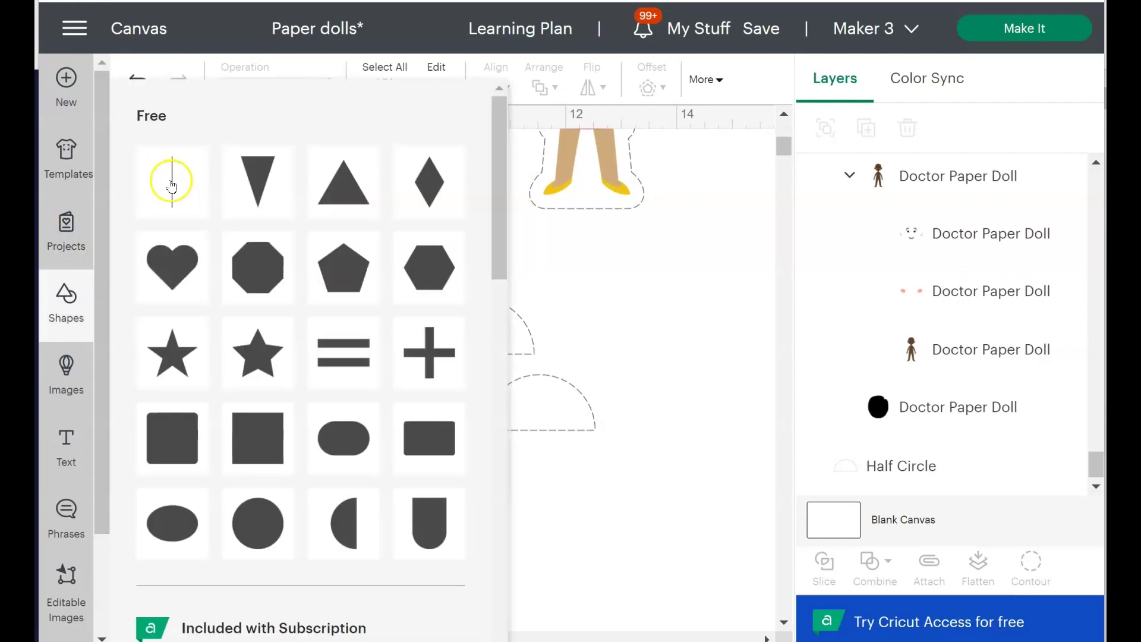
click(172, 185)
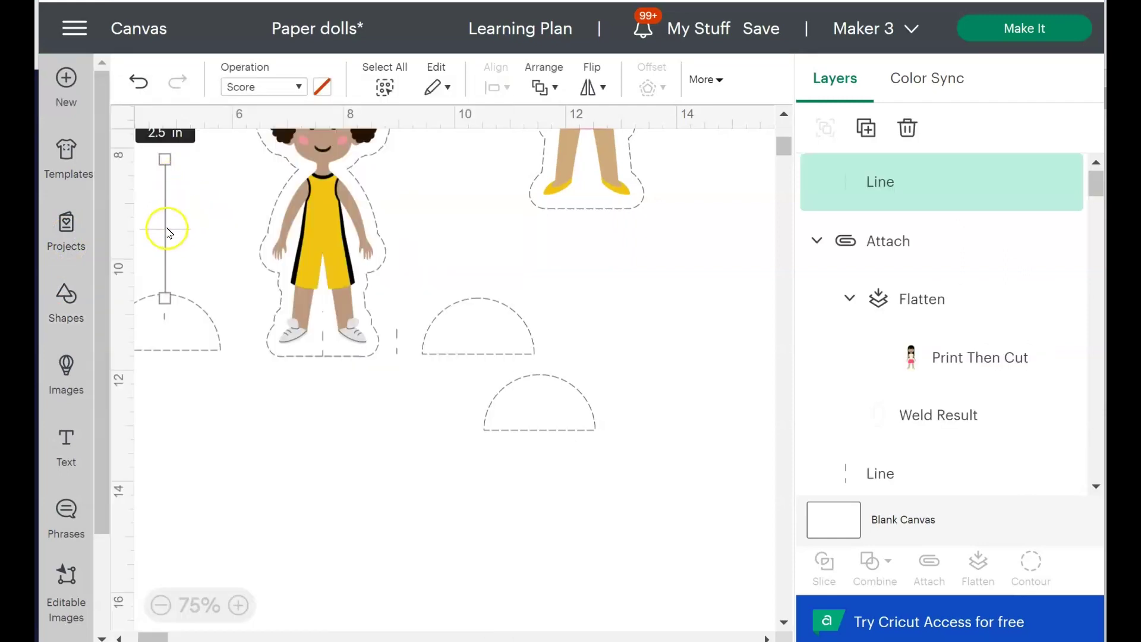
drag(169, 230, 422, 458)
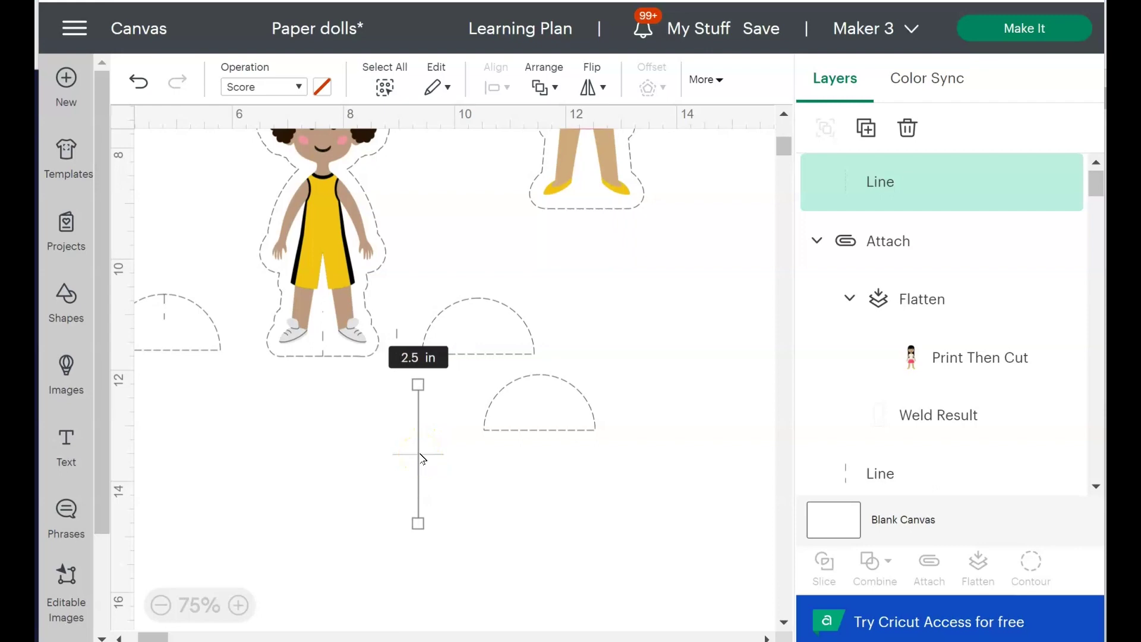
click(703, 79)
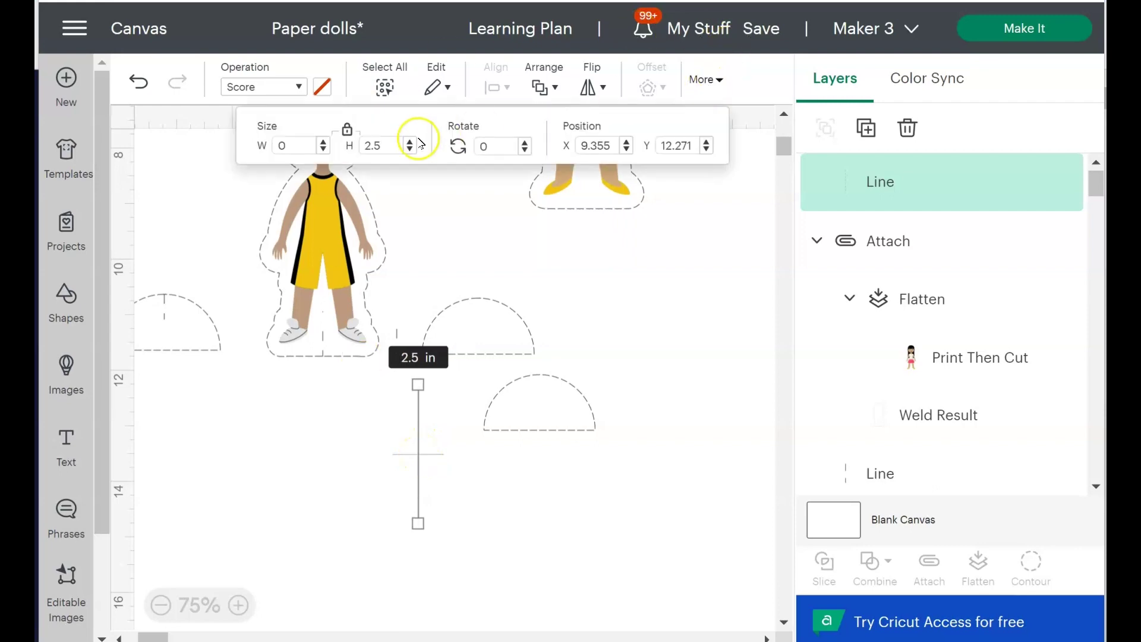
click(390, 148)
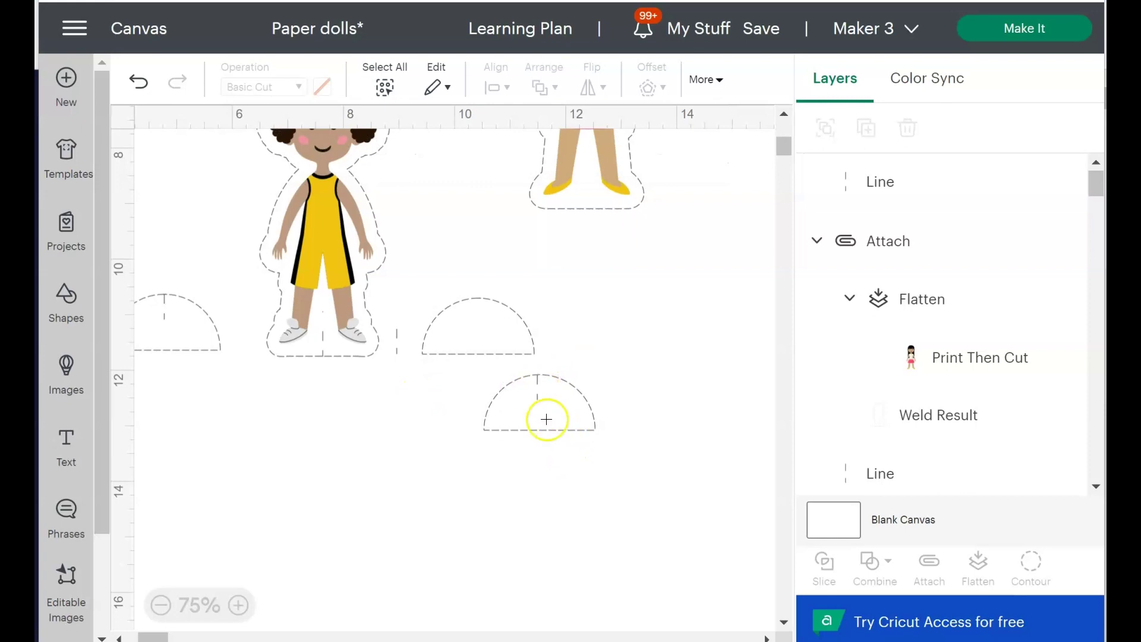
- Center the short line horizontally on the new half circle and align it with the half circle's top
drag(484, 438, 517, 375)
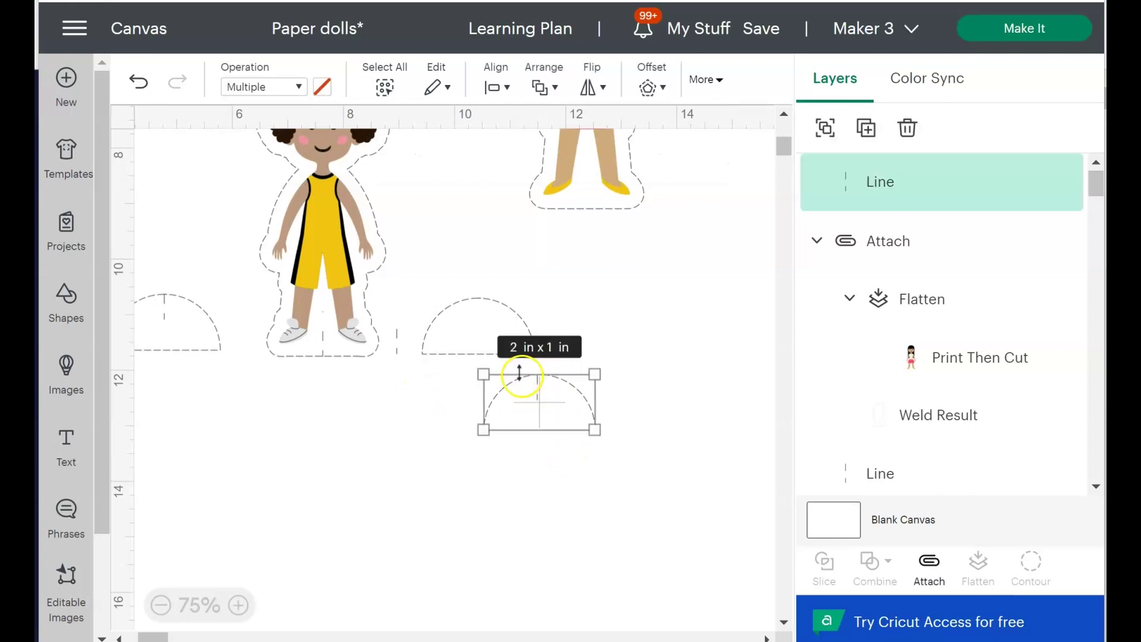
click(372, 86)
click(506, 88)
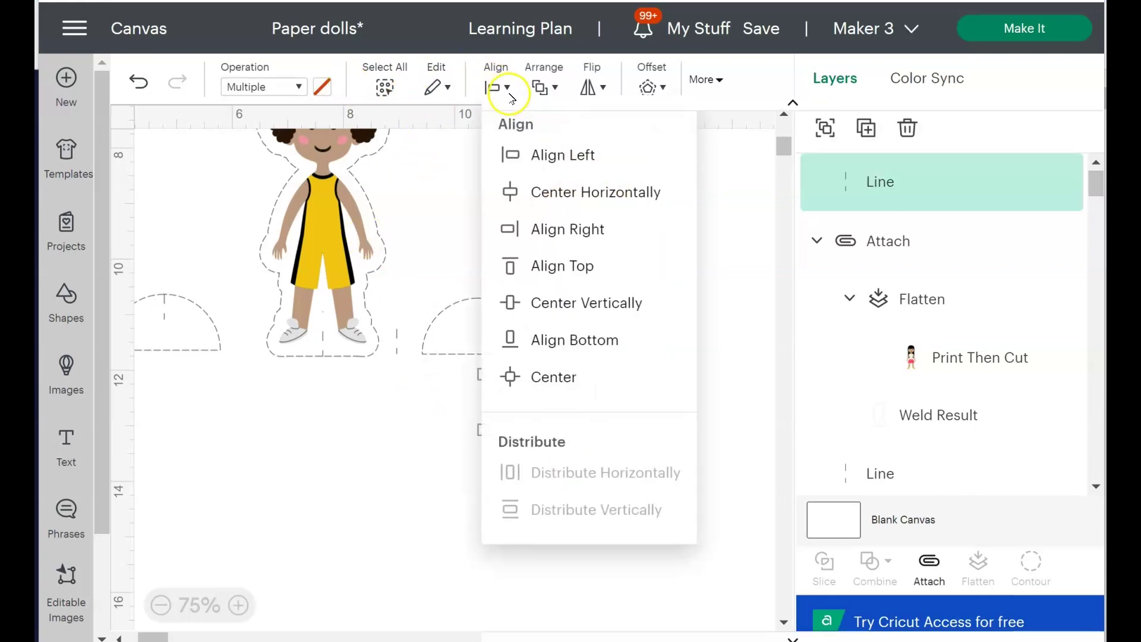
click(508, 88)
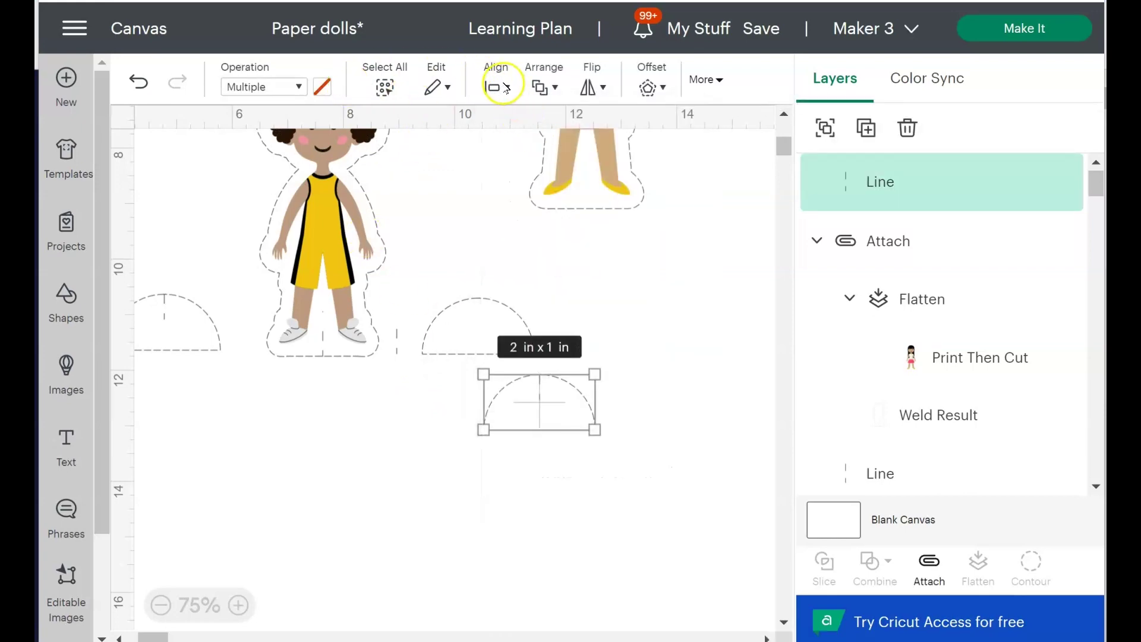
click(506, 88)
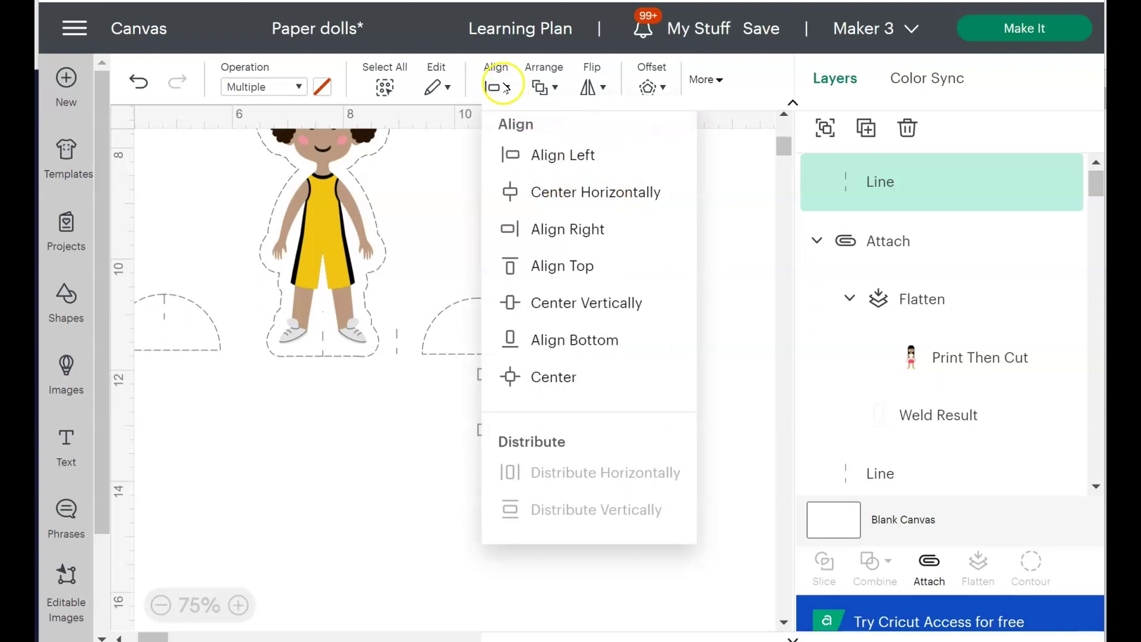
click(604, 265)
click(423, 449)
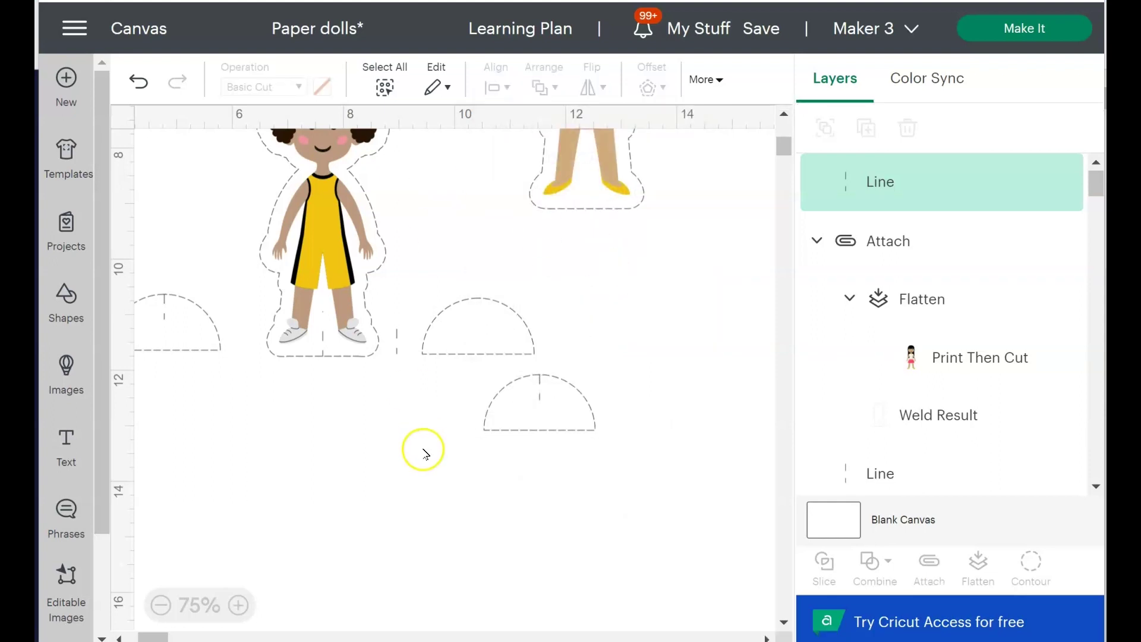
- Set the short line's operation to Perforate and attach it to the half circle as the stand's slot
click(539, 384)
click(301, 86)
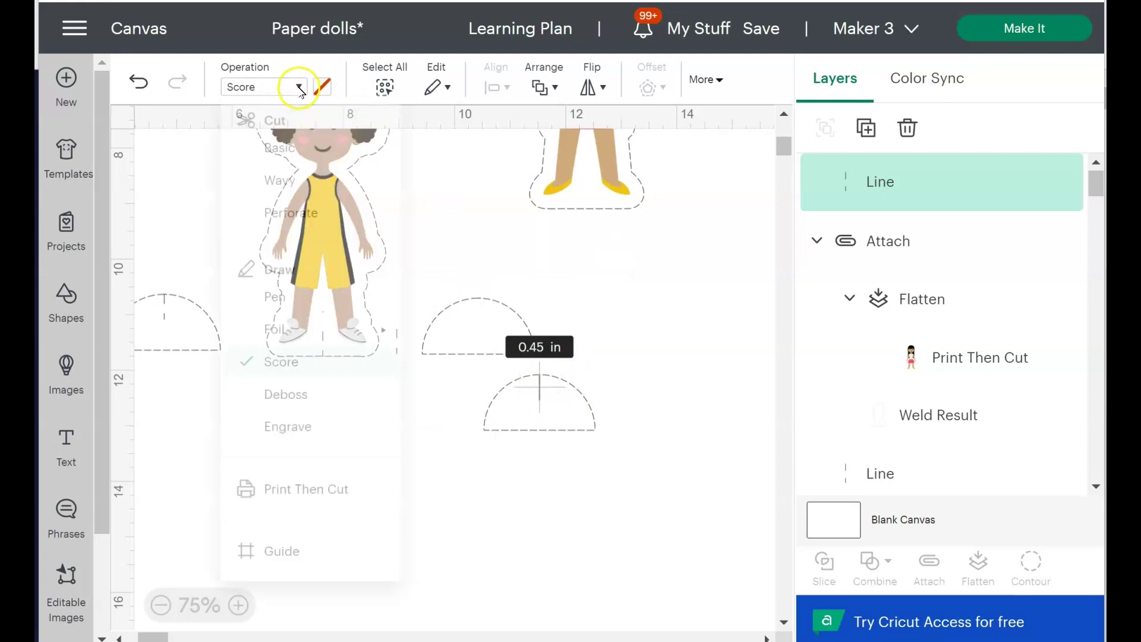
click(301, 228)
click(515, 493)
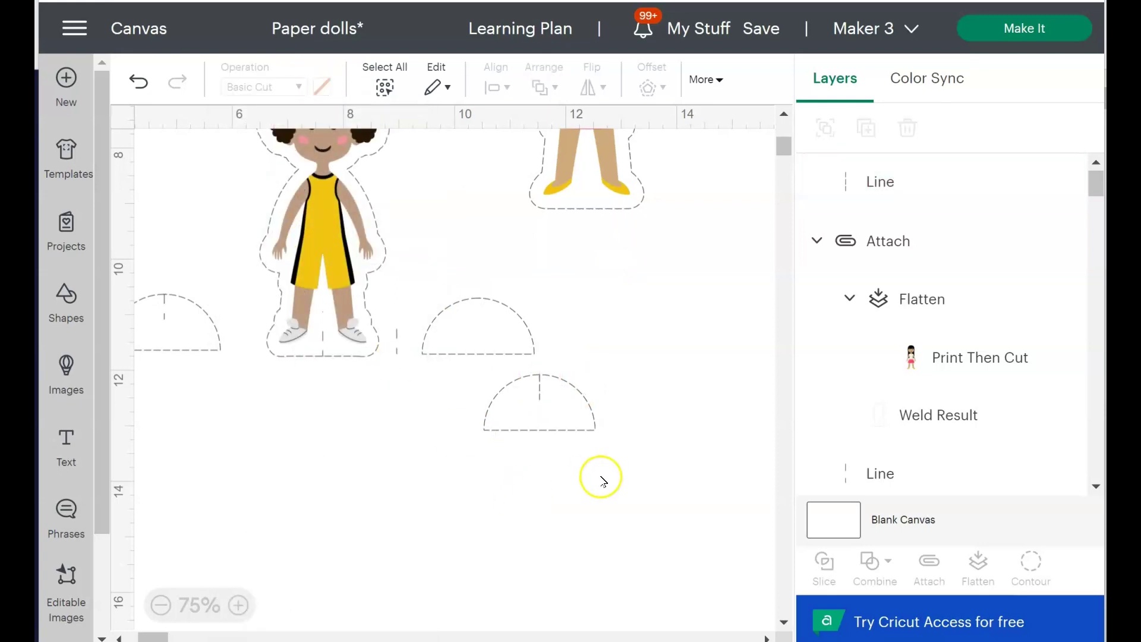
drag(601, 476, 503, 372)
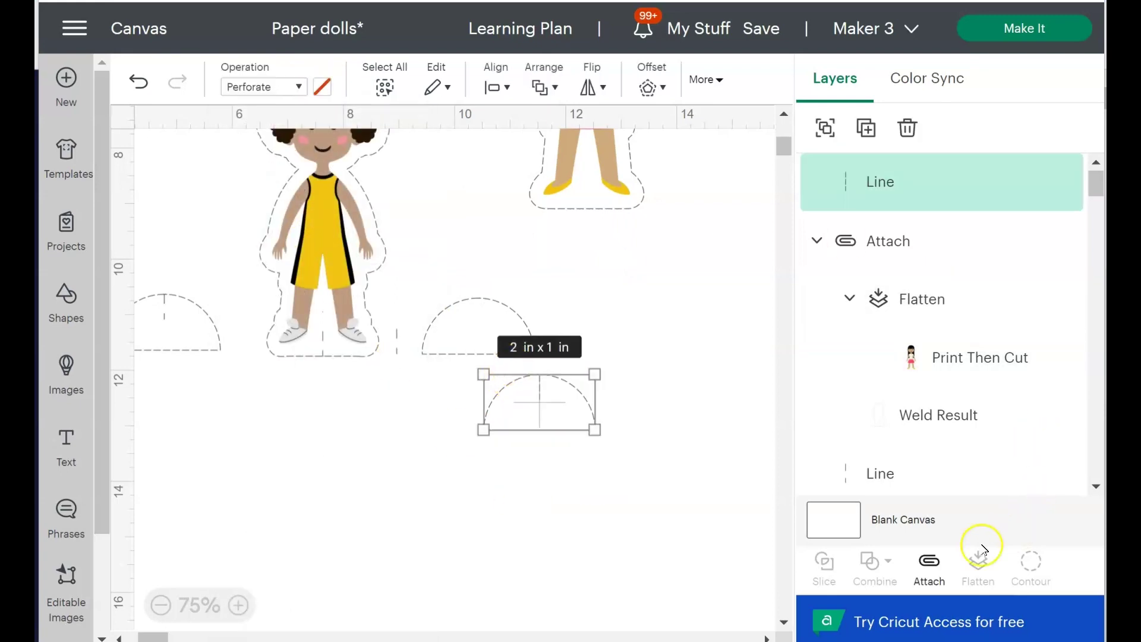
click(929, 564)
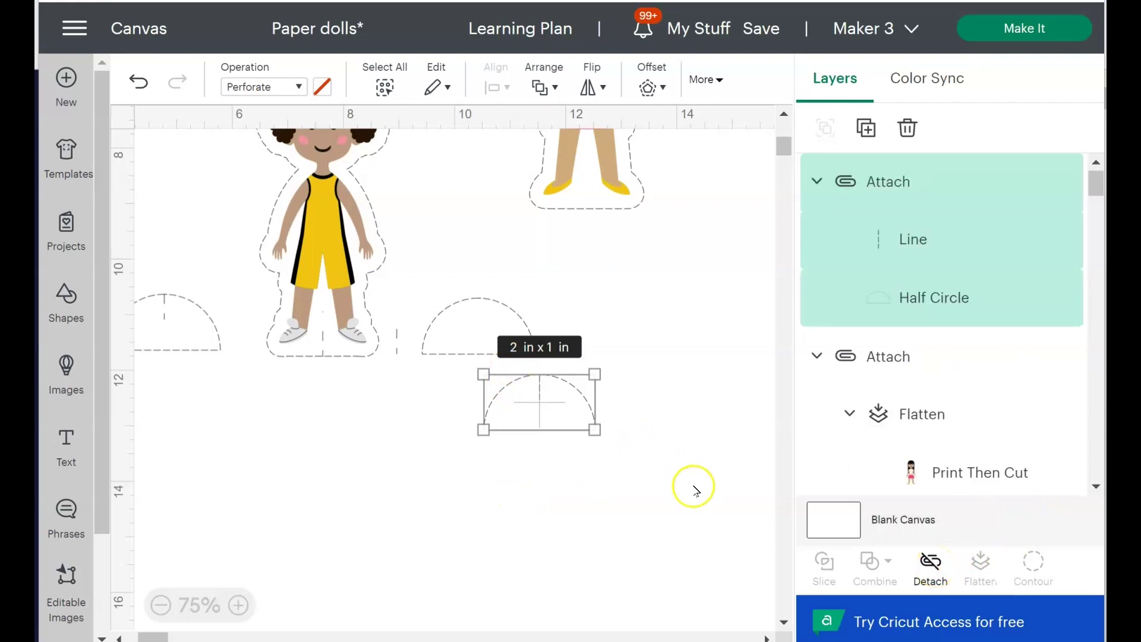
- Center the other perforated line horizontally on the pink-skirted doll, align it to the outline's bottom, and attach it to the doll
drag(541, 409, 643, 294)
key(ctrl+z)
drag(580, 140, 579, 189)
click(495, 87)
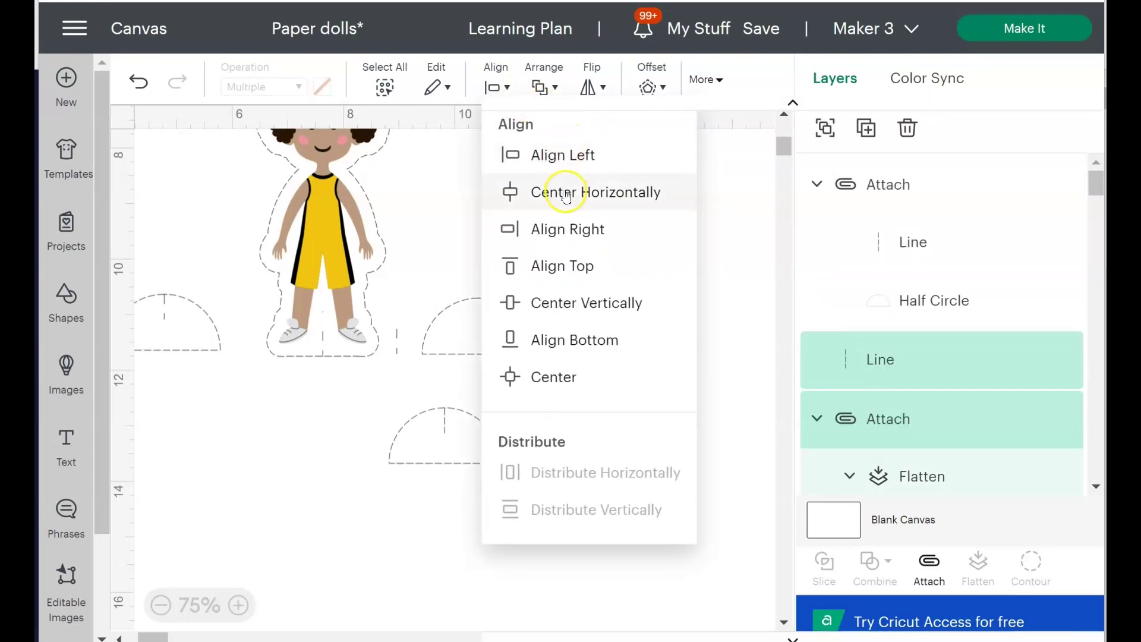
click(548, 158)
click(506, 95)
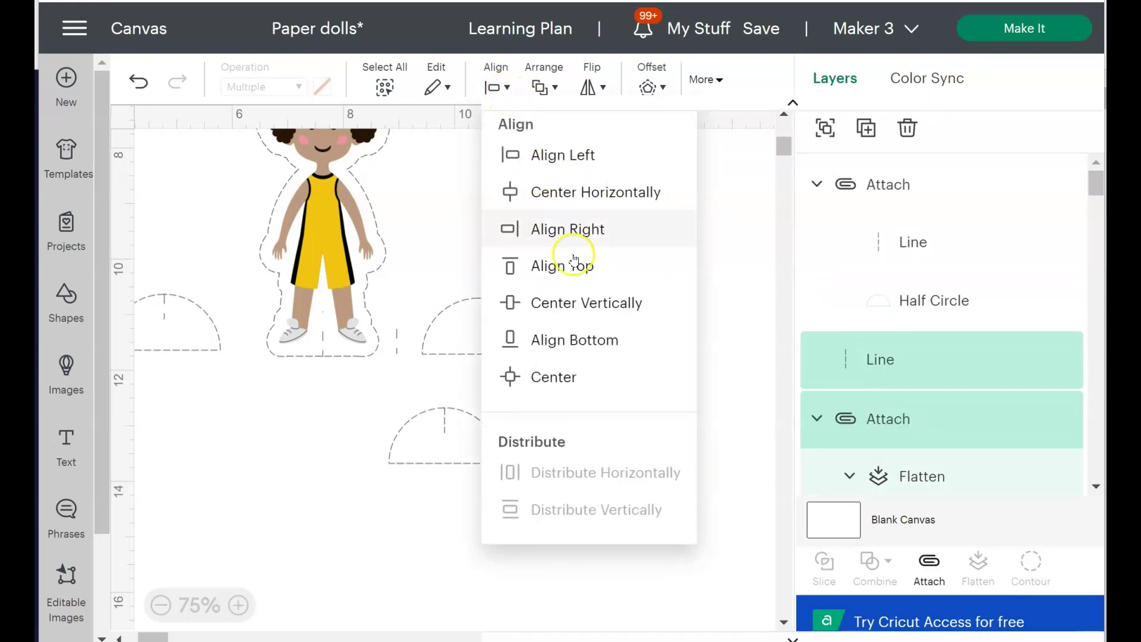
click(591, 339)
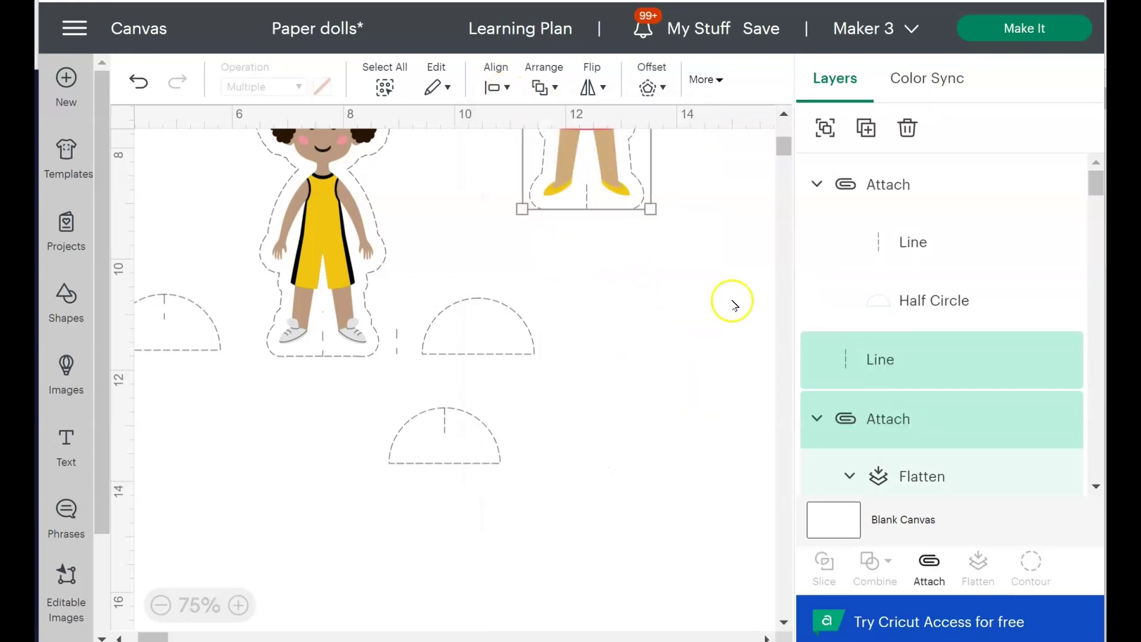
click(930, 560)
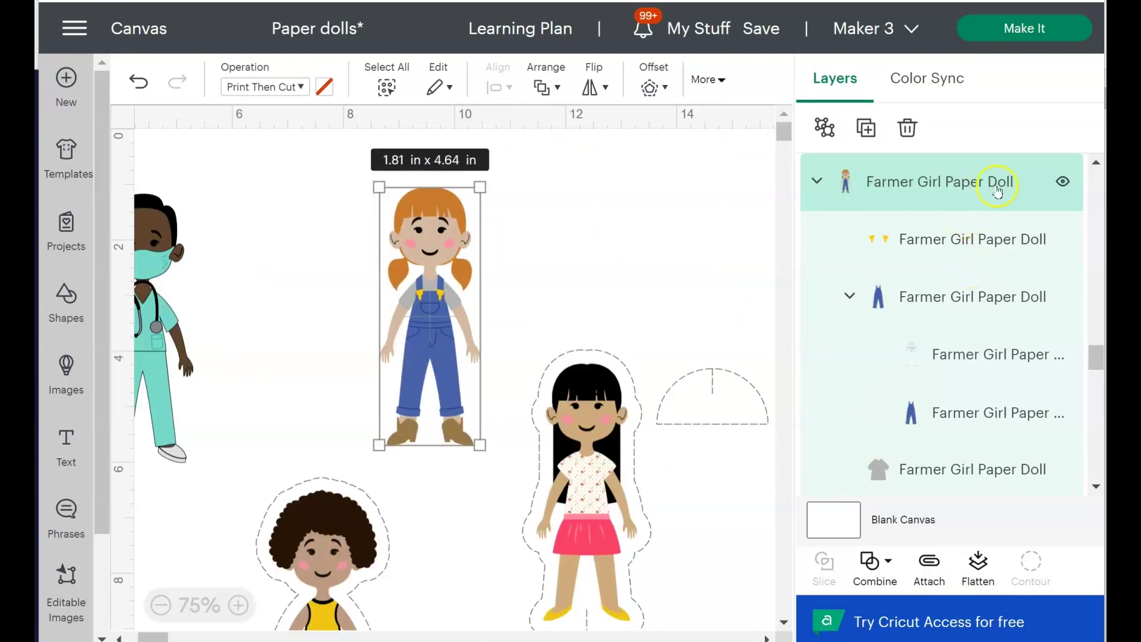
- Fill the Farmer Girl doll's boots with the dark brown wood-grain pattern, filtering the patterns by brown
scroll(958, 351, down, 2)
click(963, 412)
click(324, 87)
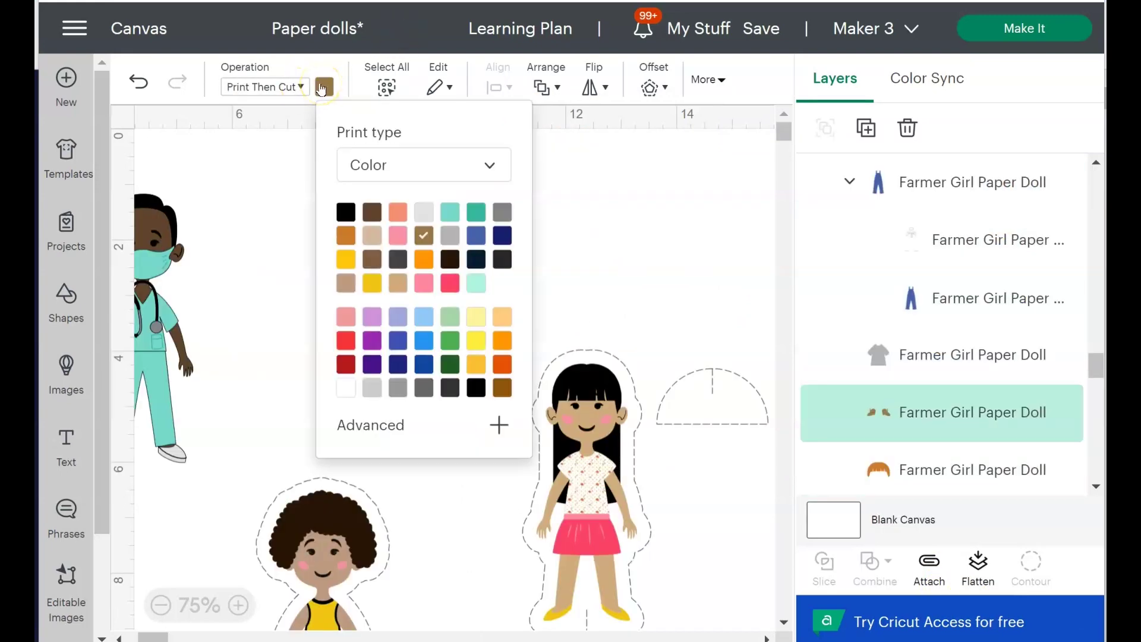
click(488, 167)
click(426, 262)
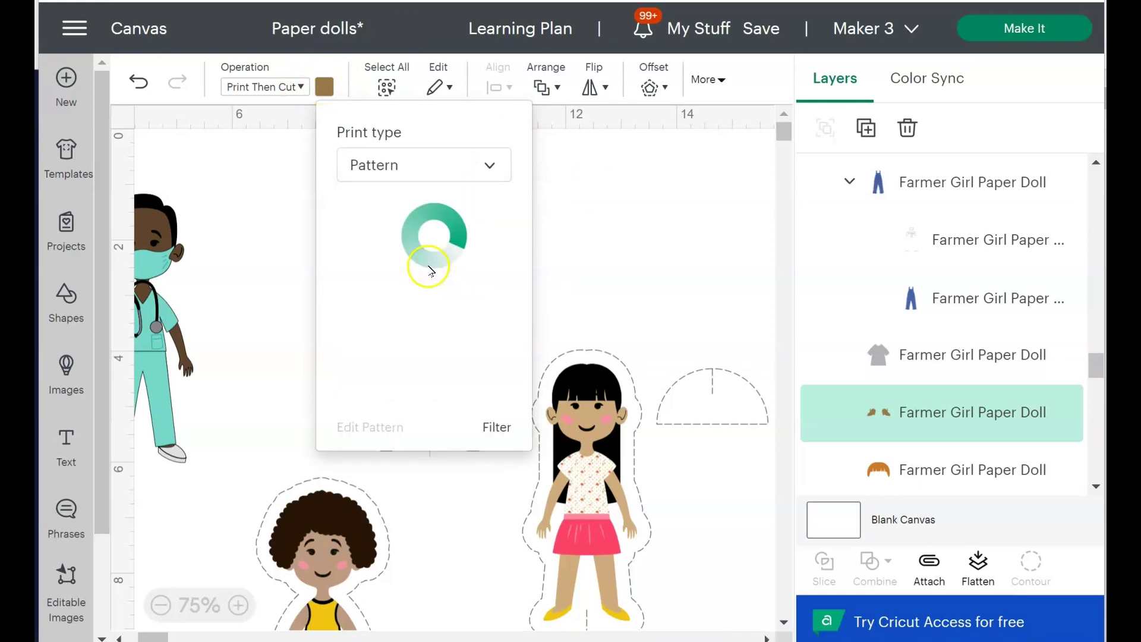
click(486, 434)
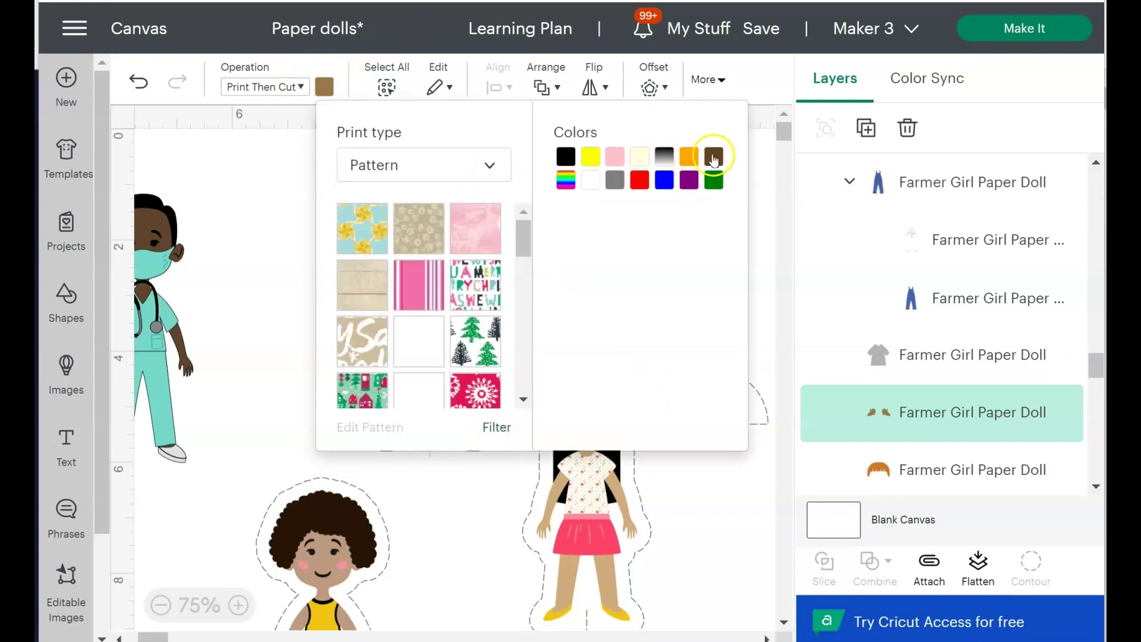
click(714, 158)
drag(512, 245, 513, 377)
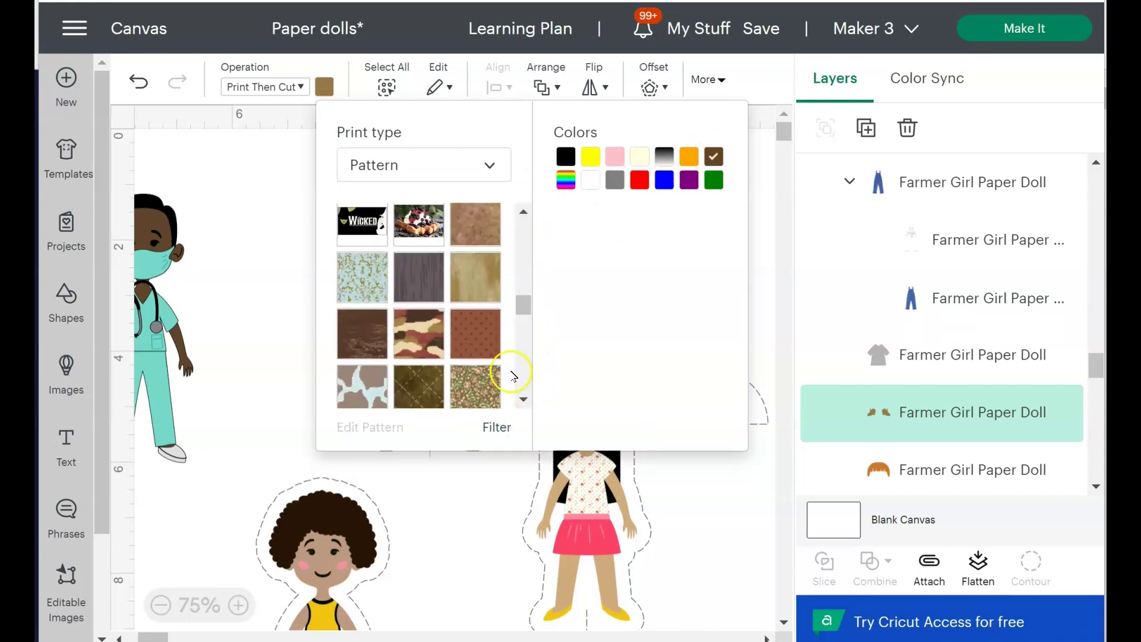
click(369, 344)
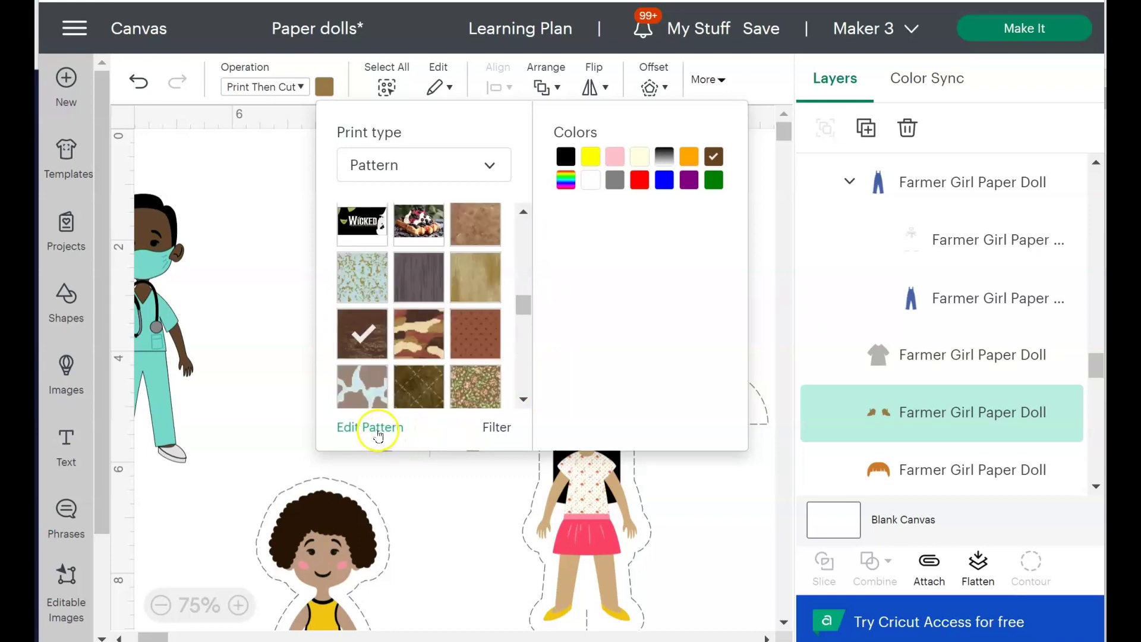
- Edit the boots' pattern to a scale of 244 and a rotation of 90
click(376, 432)
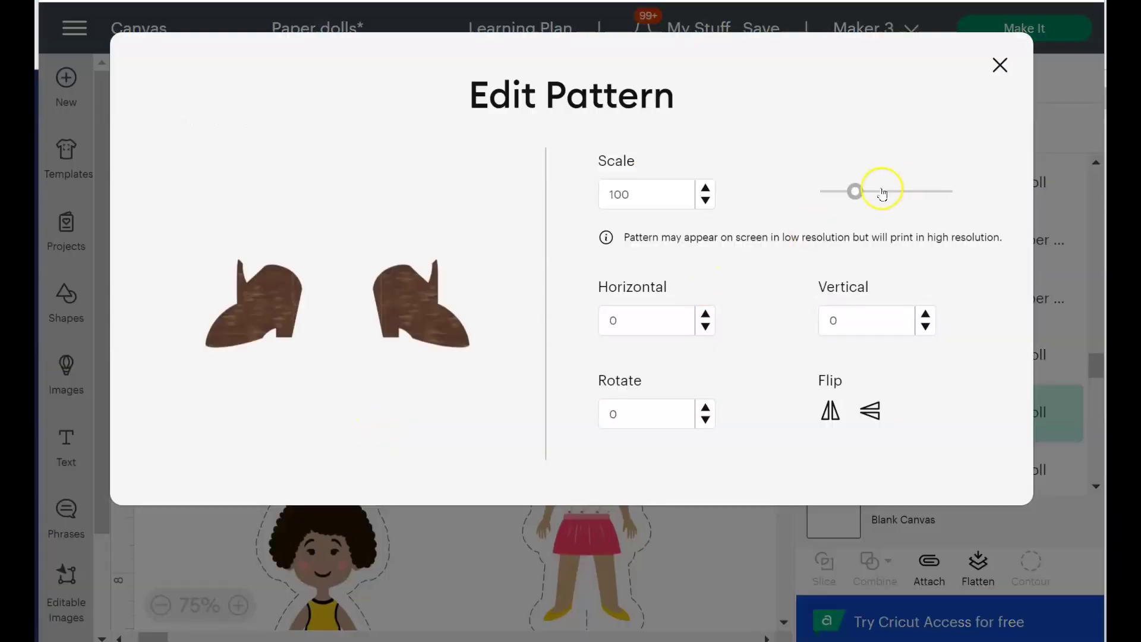
drag(859, 192, 899, 198)
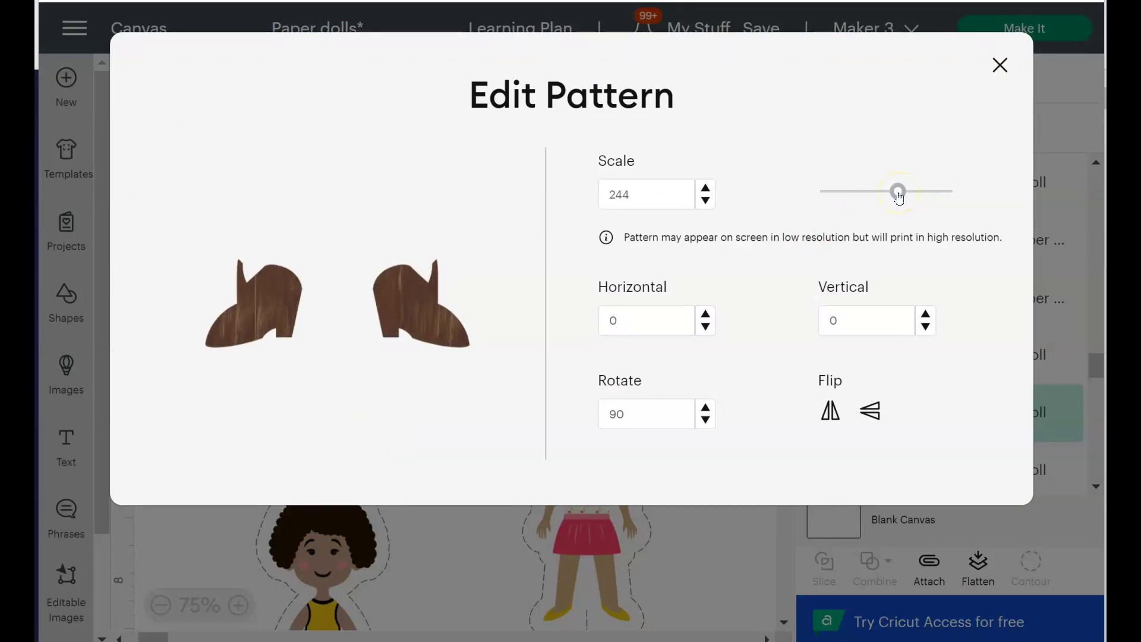
click(999, 64)
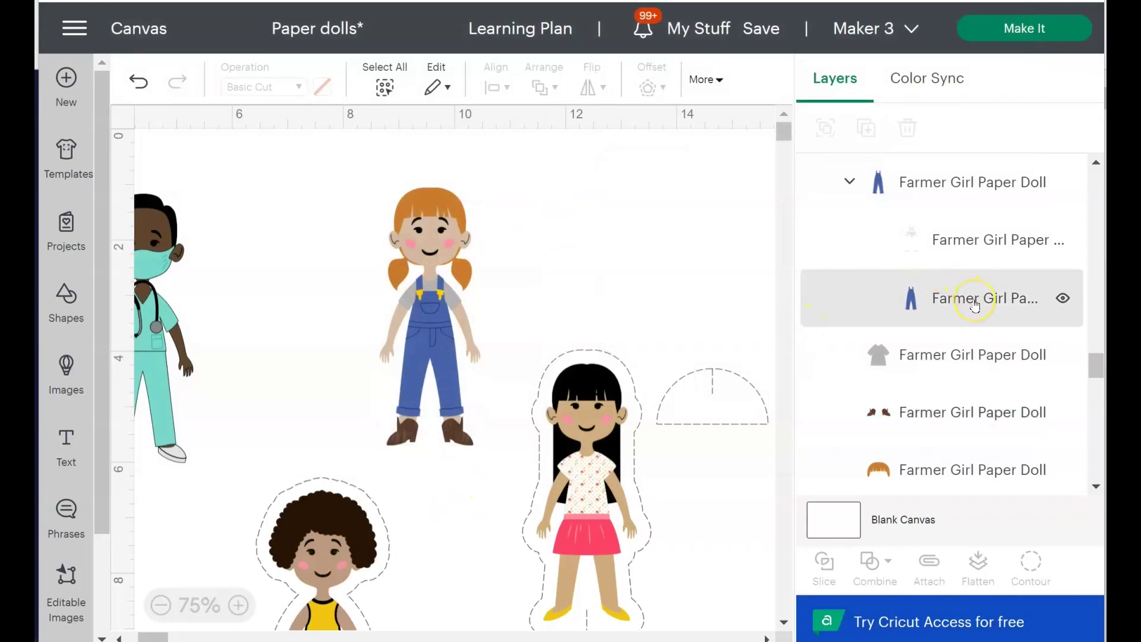
- Filter the print patterns by blue for the Farmer Girl doll's overalls and choose the plain dark blue textured one
click(975, 306)
click(324, 88)
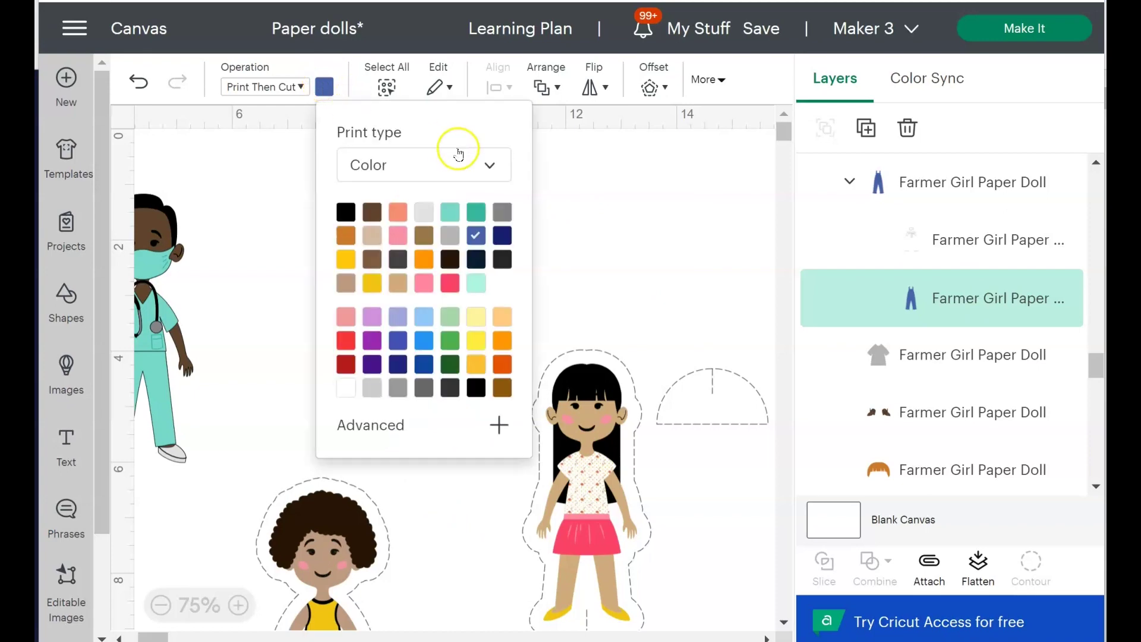
click(493, 166)
click(448, 254)
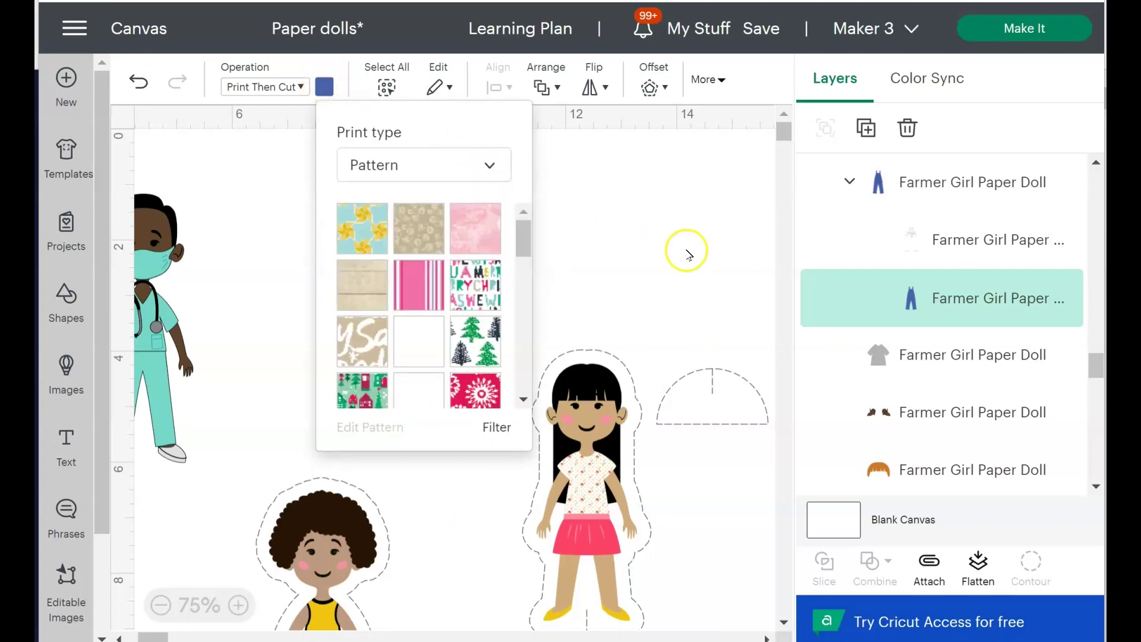
click(496, 426)
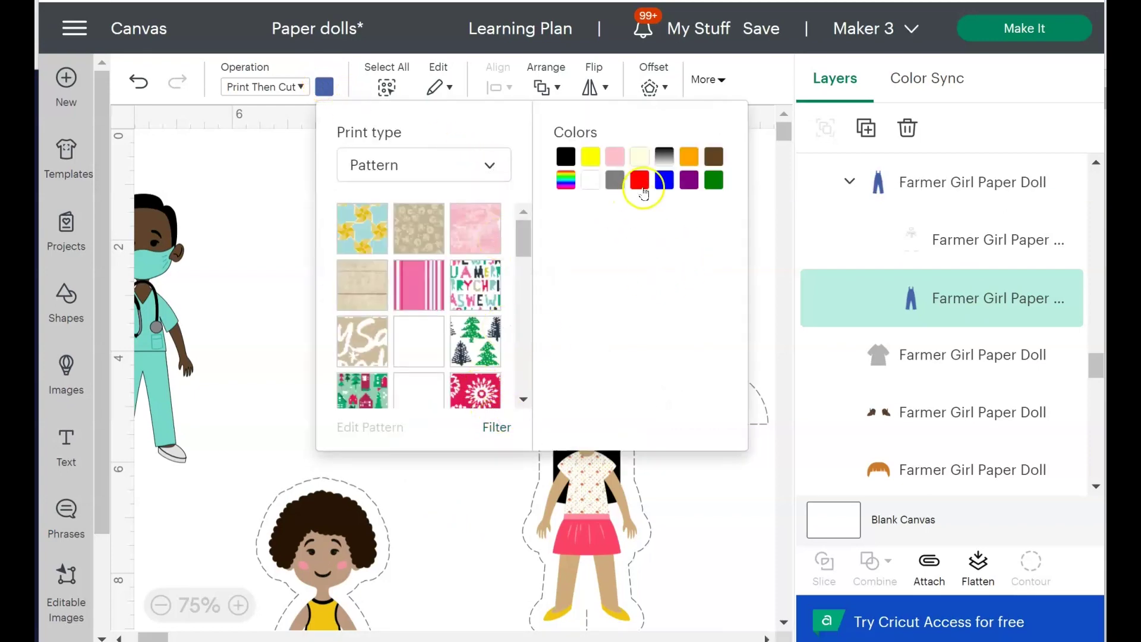
click(664, 180)
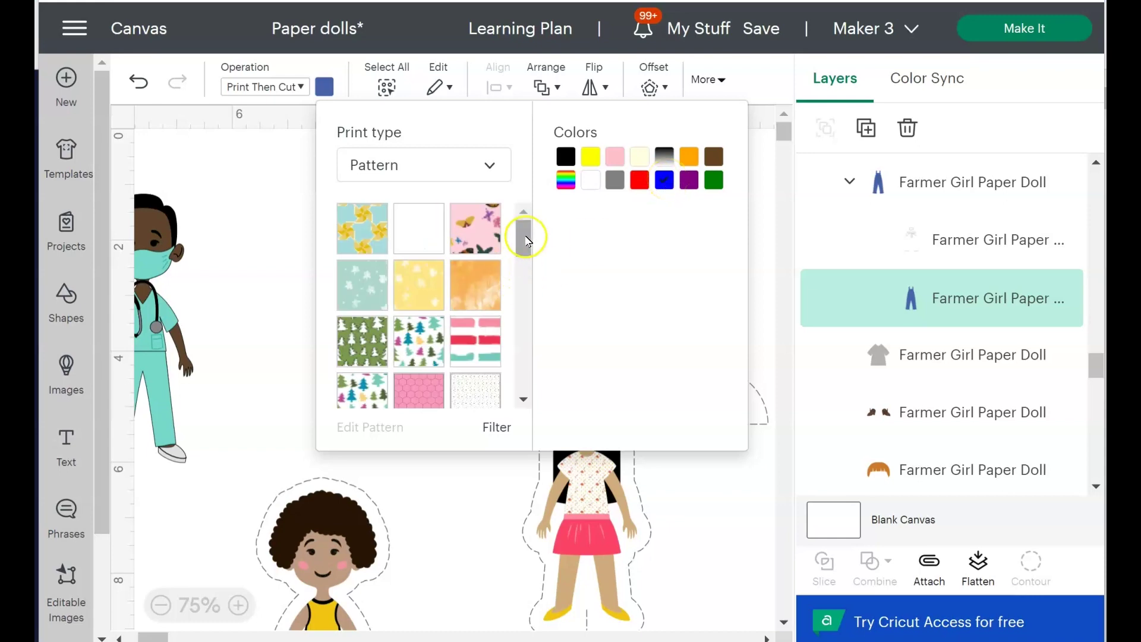
drag(527, 240, 533, 353)
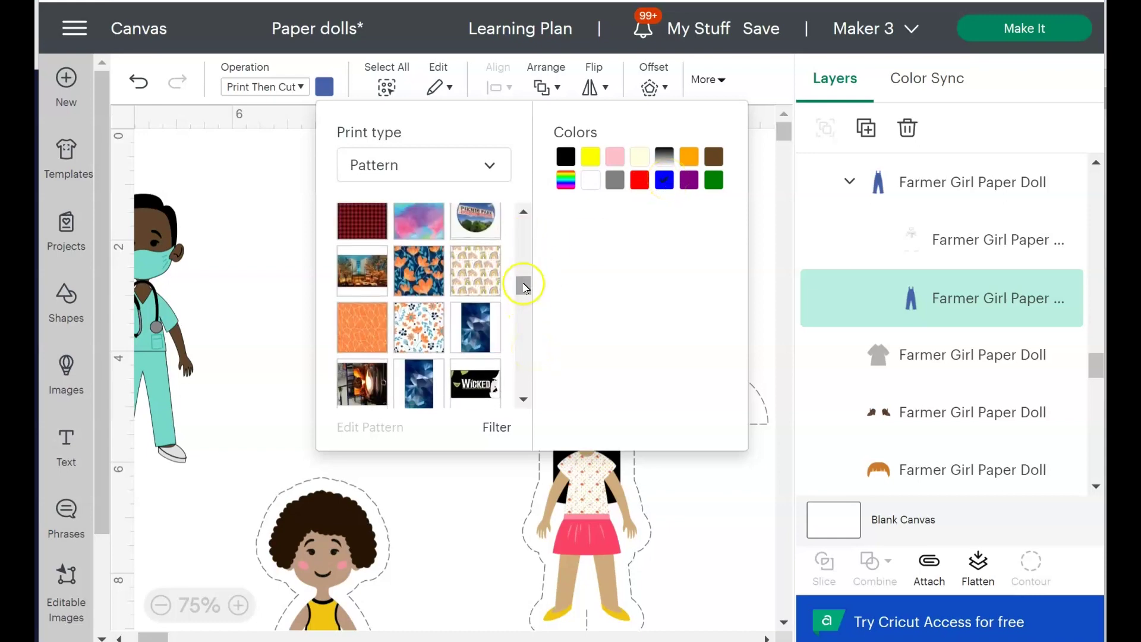
drag(525, 291, 522, 348)
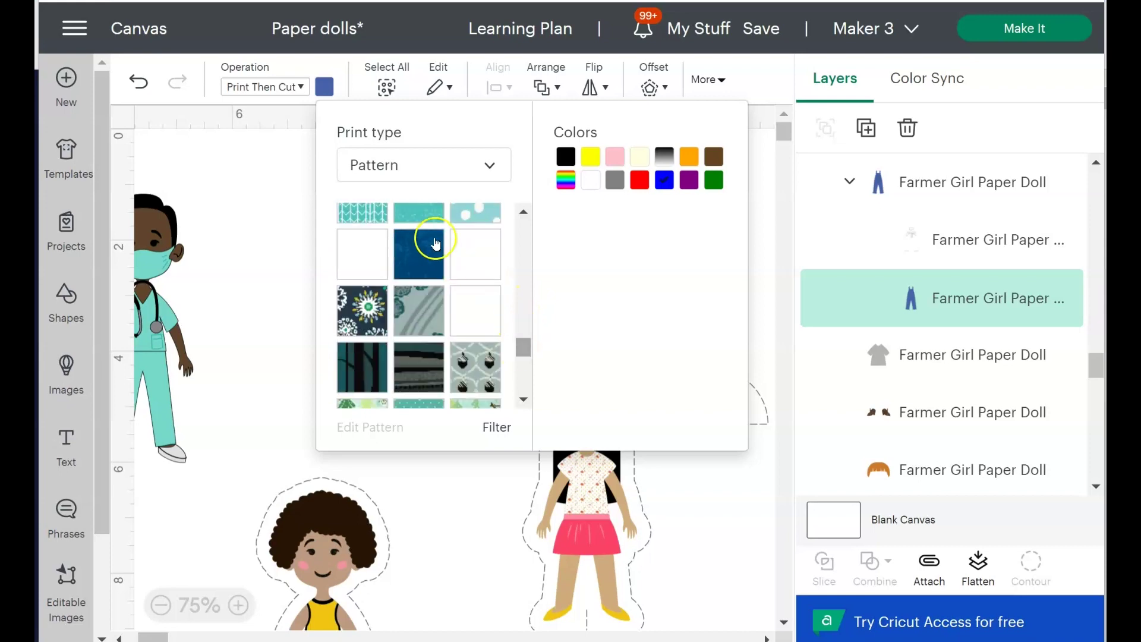
- Enlarge the scale of the overalls' dark blue pattern and deselect the overalls
click(383, 428)
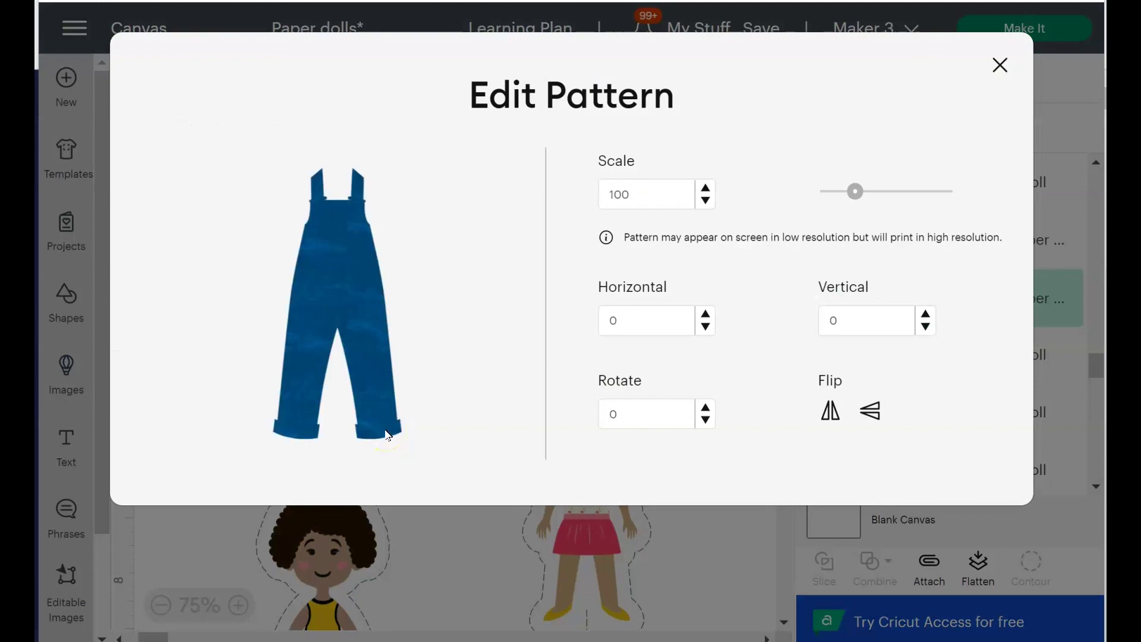
drag(861, 198, 882, 204)
key(Escape)
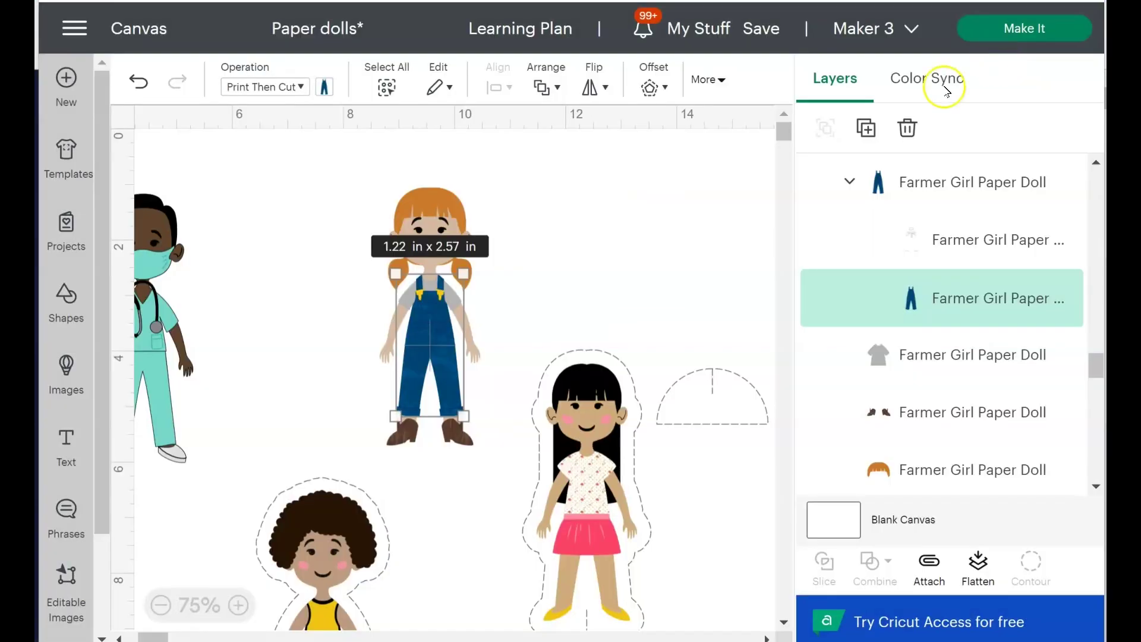
click(653, 230)
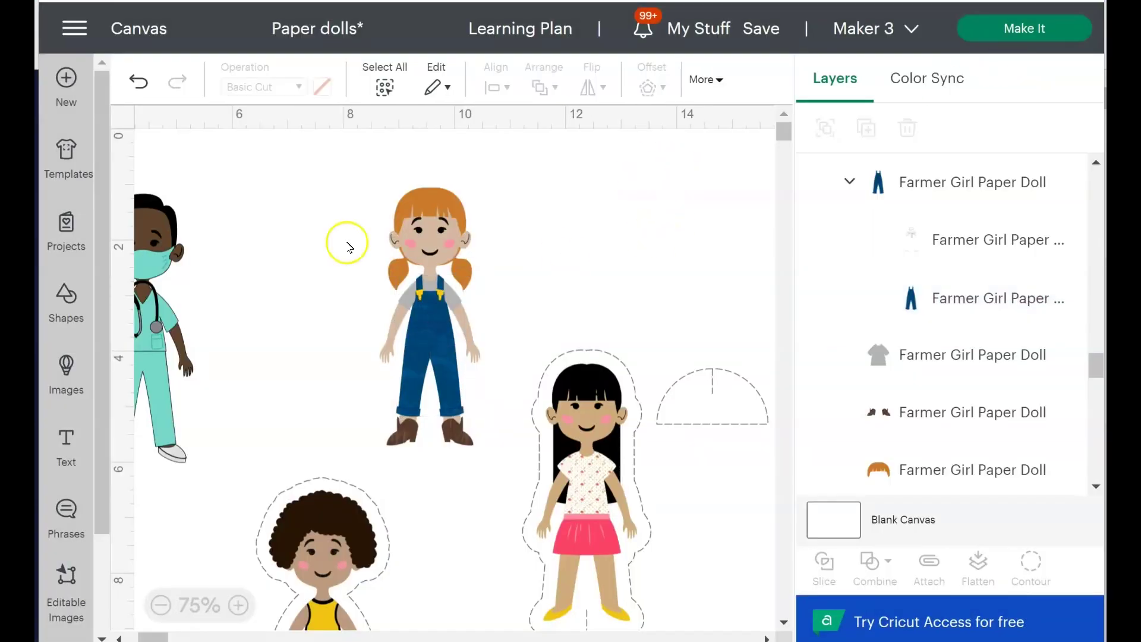
- Flatten all of the Farmer Girl doll's layers and add a 0.25 in rounded, welded offset around the doll
drag(374, 175, 496, 469)
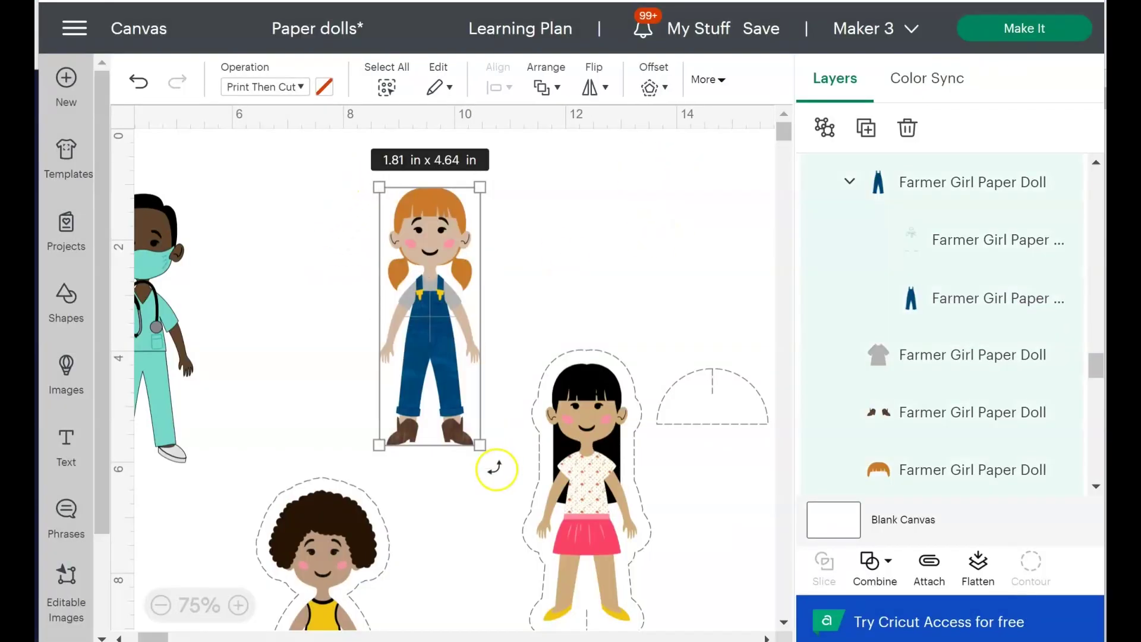
click(984, 559)
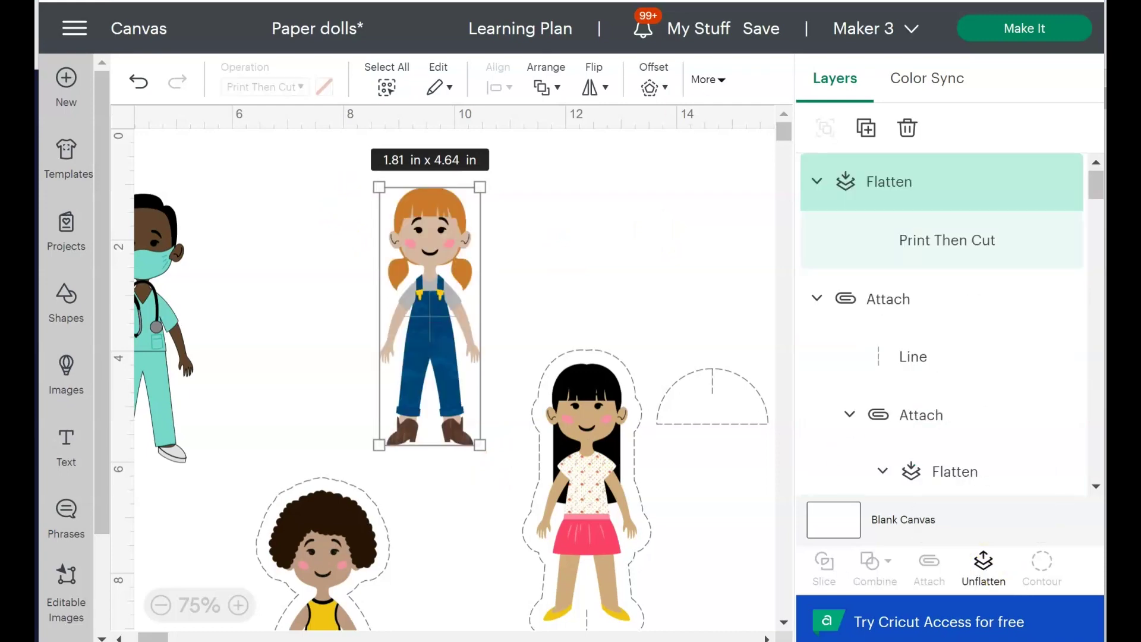
click(651, 89)
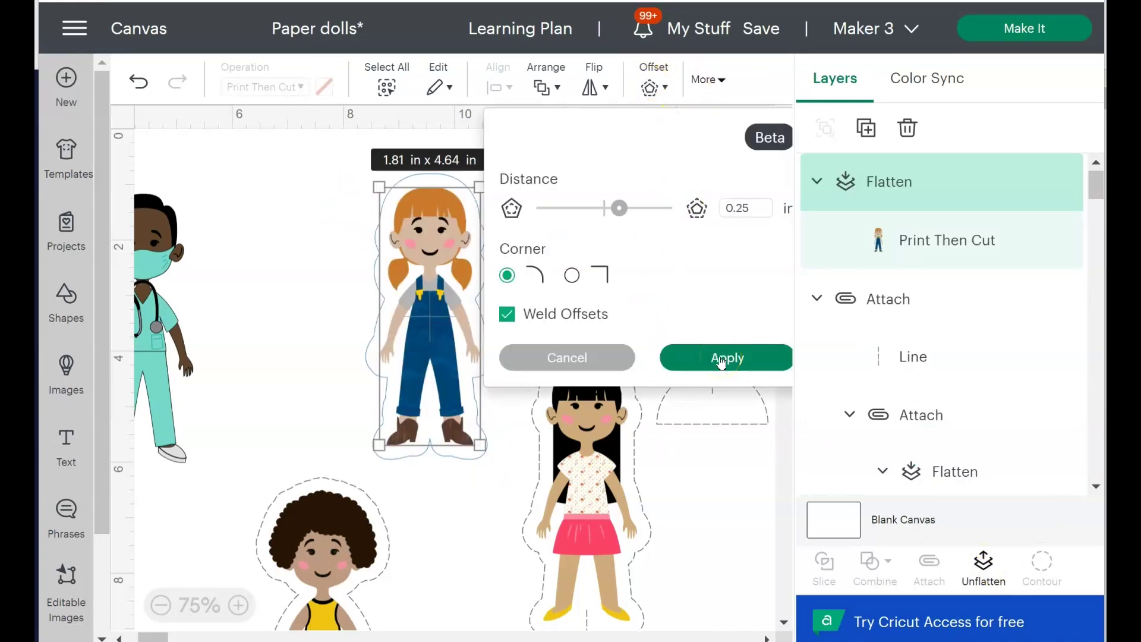
click(721, 357)
- Add a half circle, rotate it so the flat side faces down, and place it over the Farmer Girl doll's feet
click(66, 303)
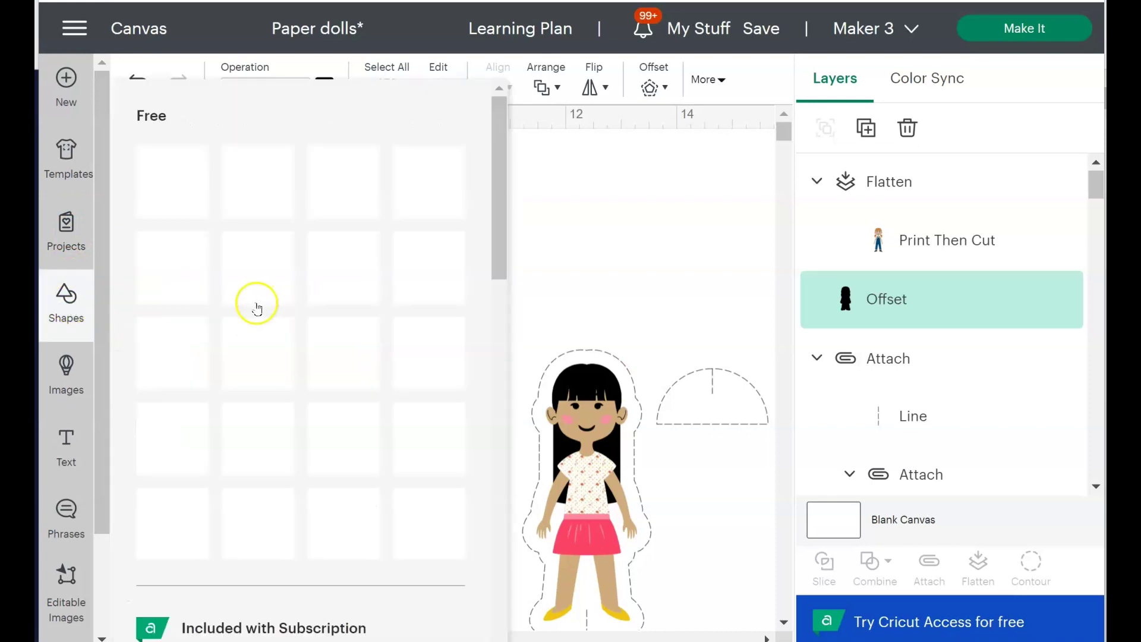
click(339, 529)
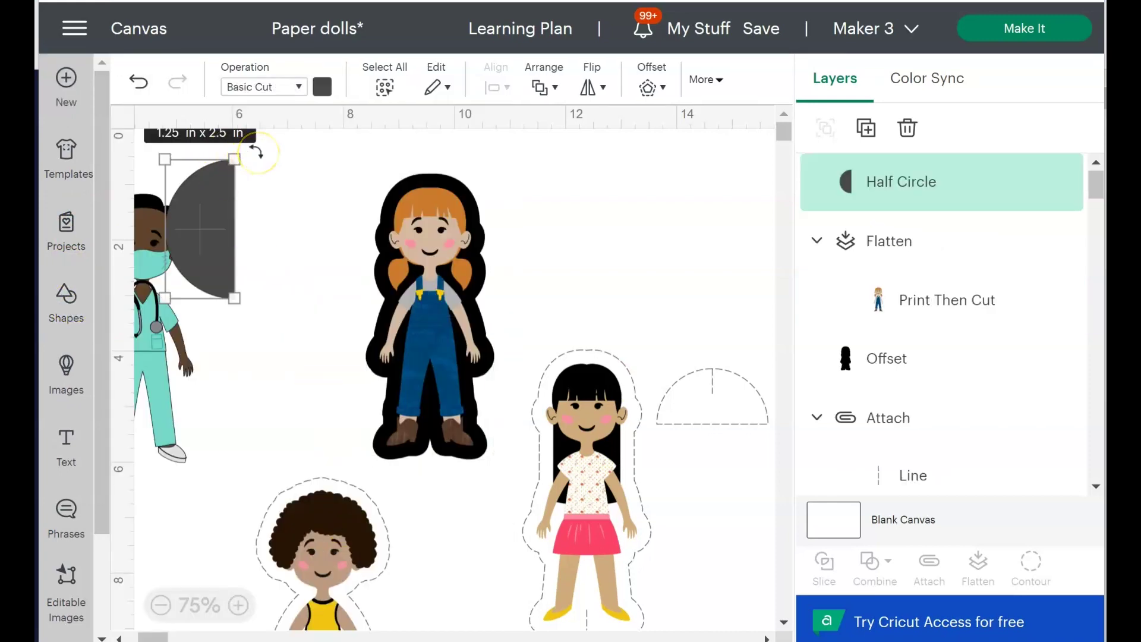
drag(257, 153, 286, 275)
drag(204, 234, 286, 330)
drag(357, 295, 432, 445)
- Align the half circle with the doll's offset at the bottom, centered horizontally, and weld the two shapes
shift+click(484, 445)
click(496, 88)
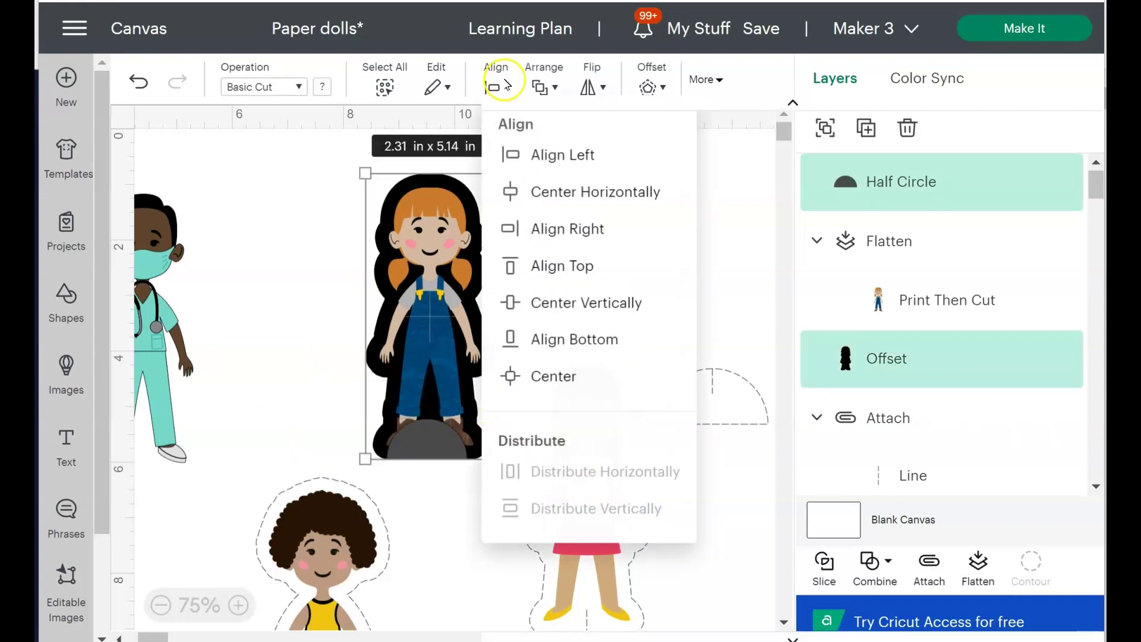
click(566, 330)
click(496, 88)
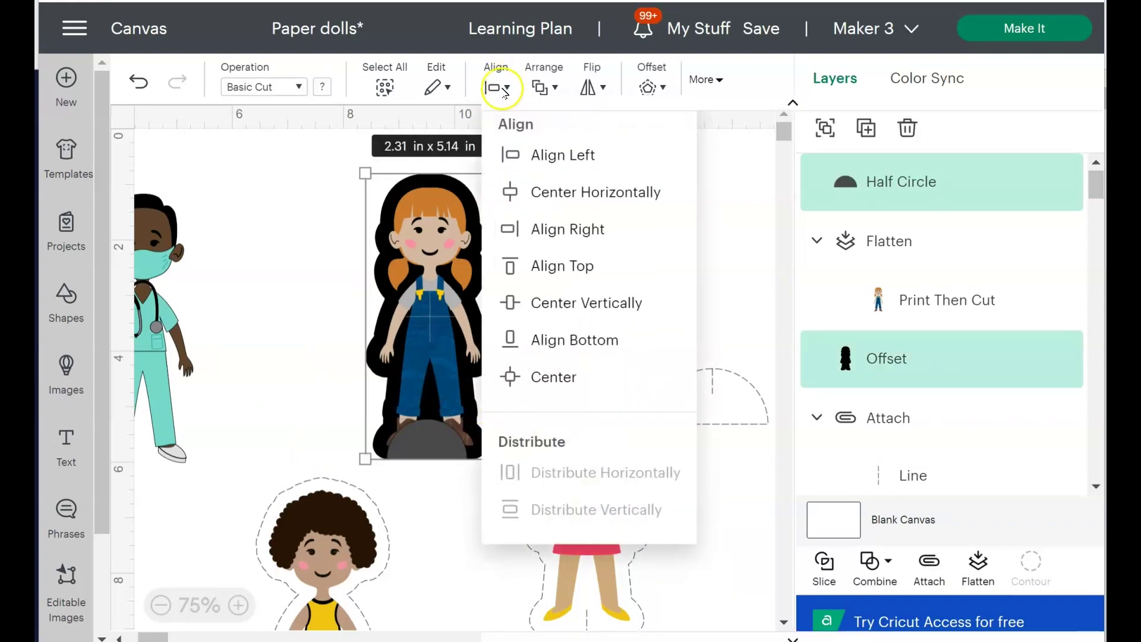
click(586, 196)
click(867, 561)
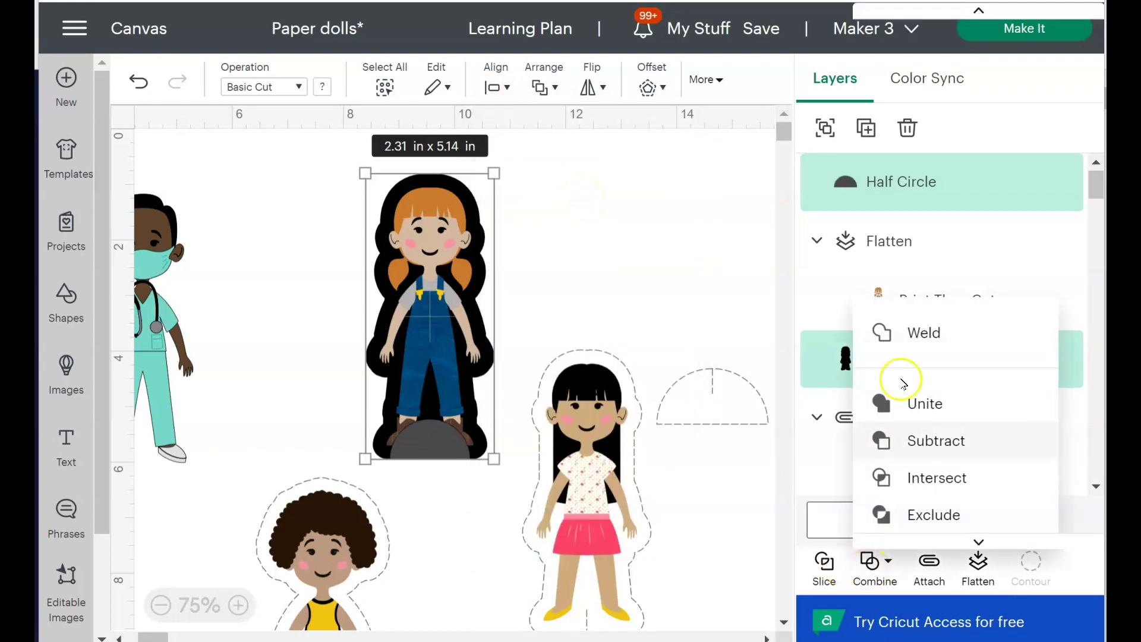
click(915, 333)
- Send the welded outline behind the Farmer Girl doll and change its operation to Perforate
right_click(426, 257)
click(501, 477)
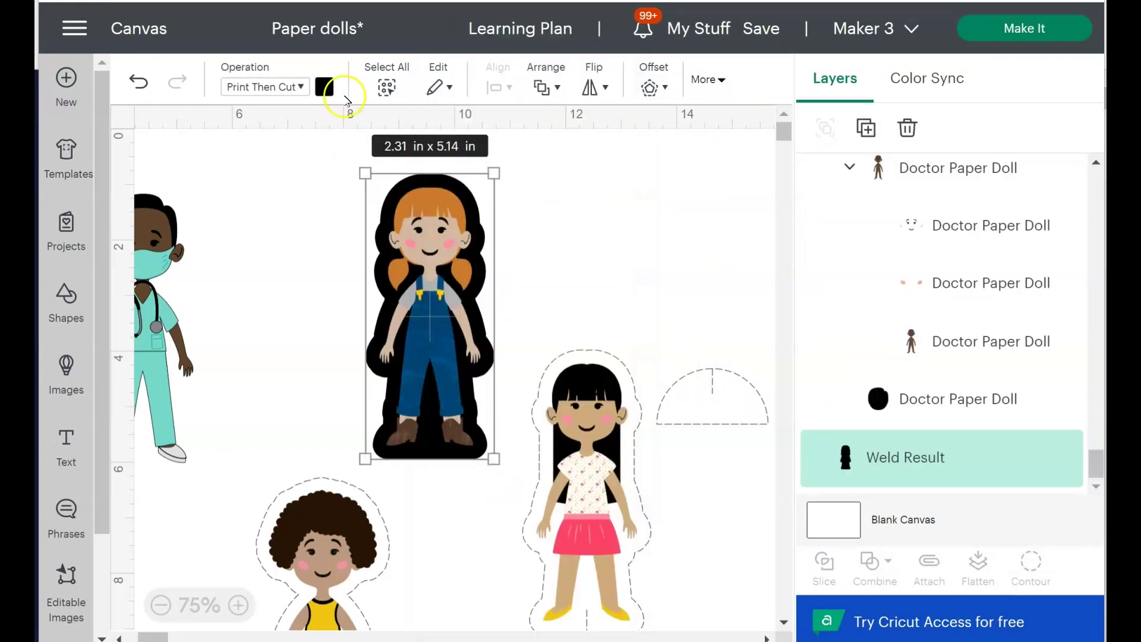
click(318, 88)
click(309, 231)
click(595, 263)
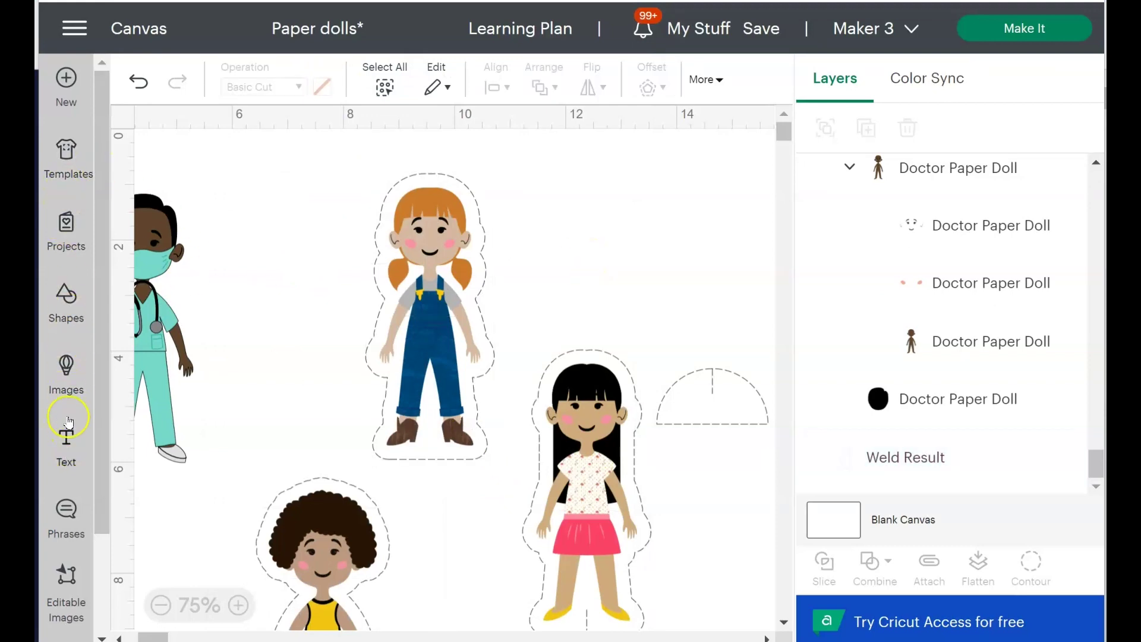
- Add a straight vertical line with the Perforate operation and set its height to 0.5 in
click(66, 297)
click(173, 178)
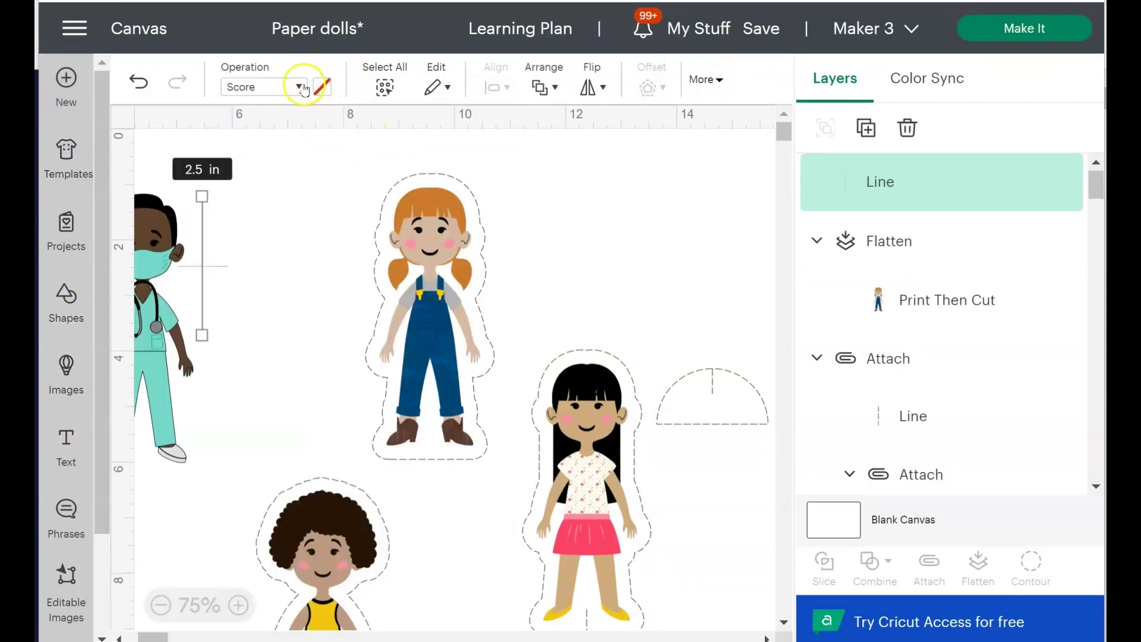
click(300, 87)
click(303, 227)
click(707, 80)
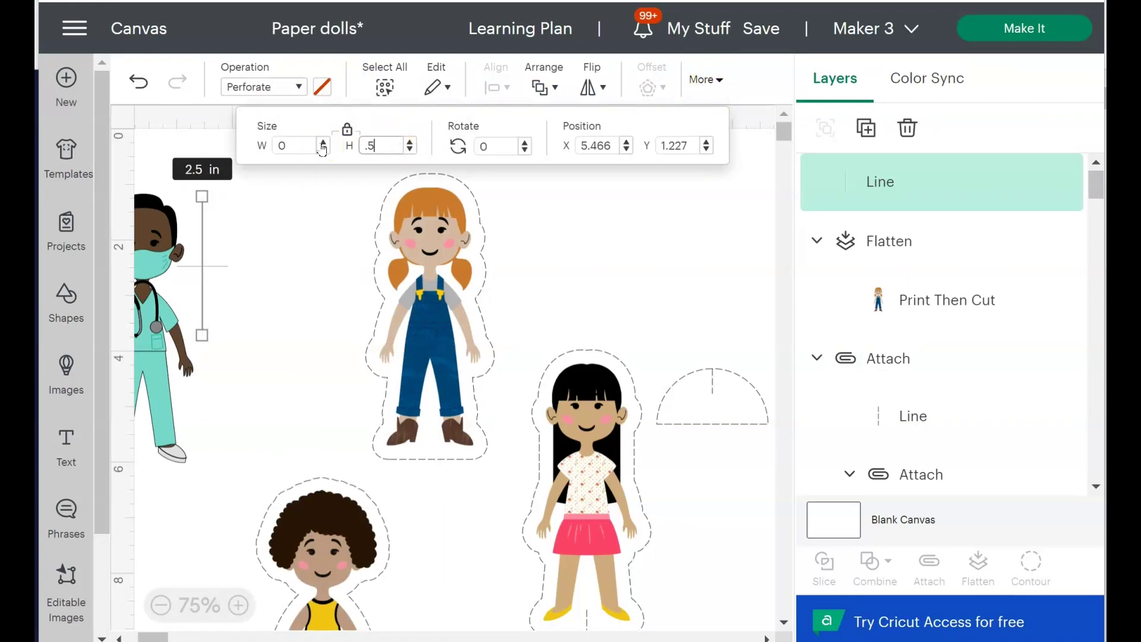
text(.5)
click(308, 304)
- Place the perforated line at the base of the Farmer Girl doll and attach the flattened doll to its welded outline
drag(202, 214, 431, 452)
click(285, 297)
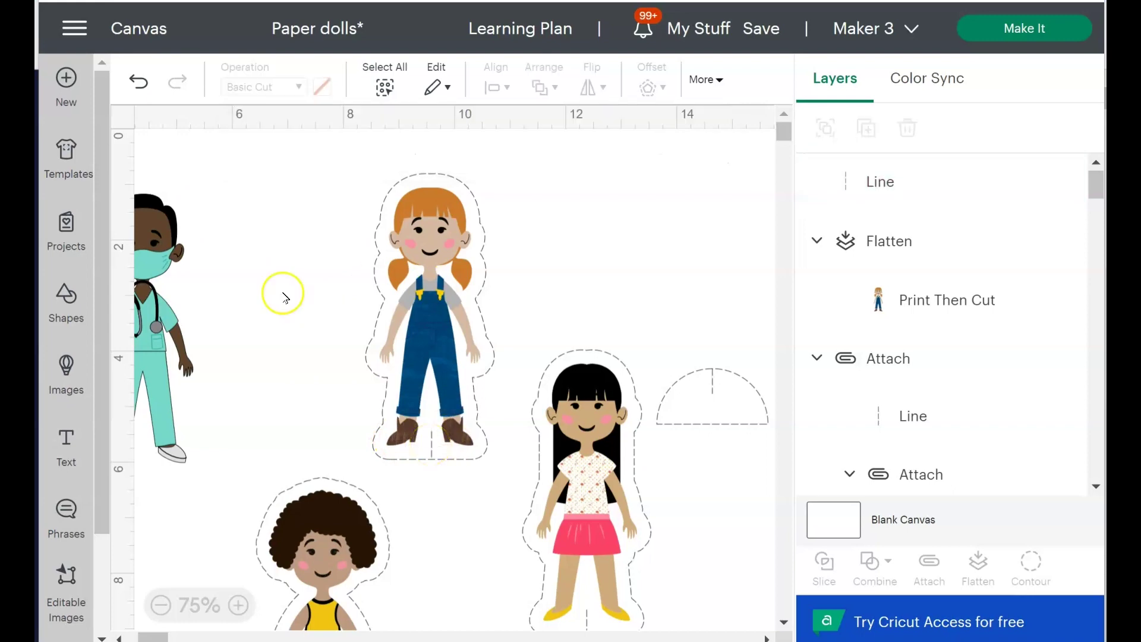
click(430, 461)
click(318, 293)
click(889, 240)
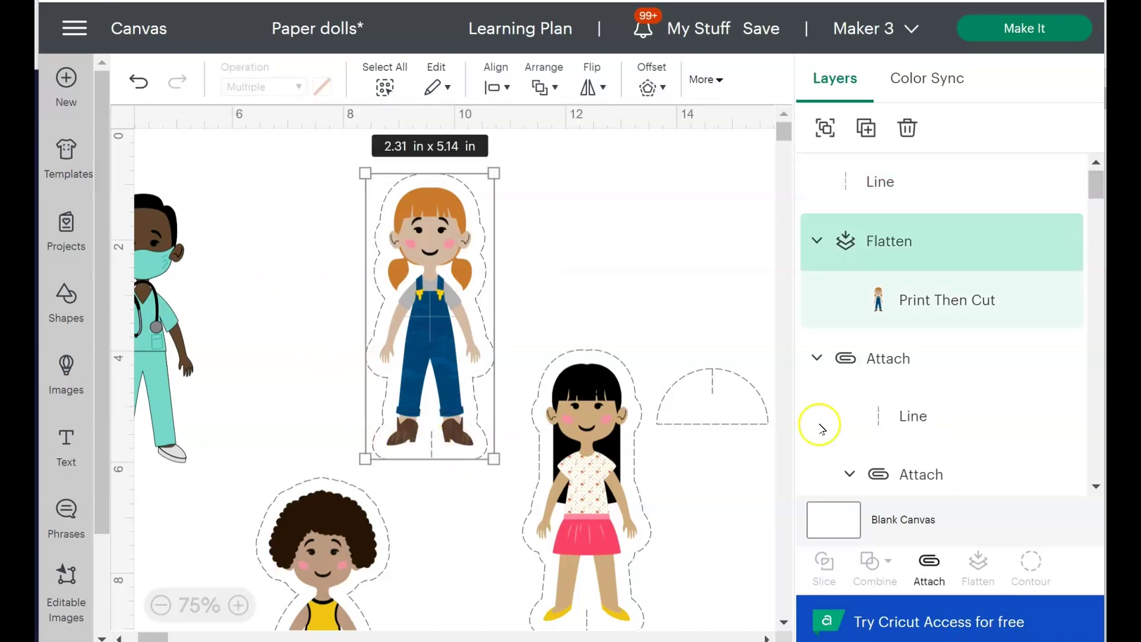
click(928, 572)
- Center the perforated line horizontally on the attached Farmer Girl doll and align it to the bottom of the base
click(495, 86)
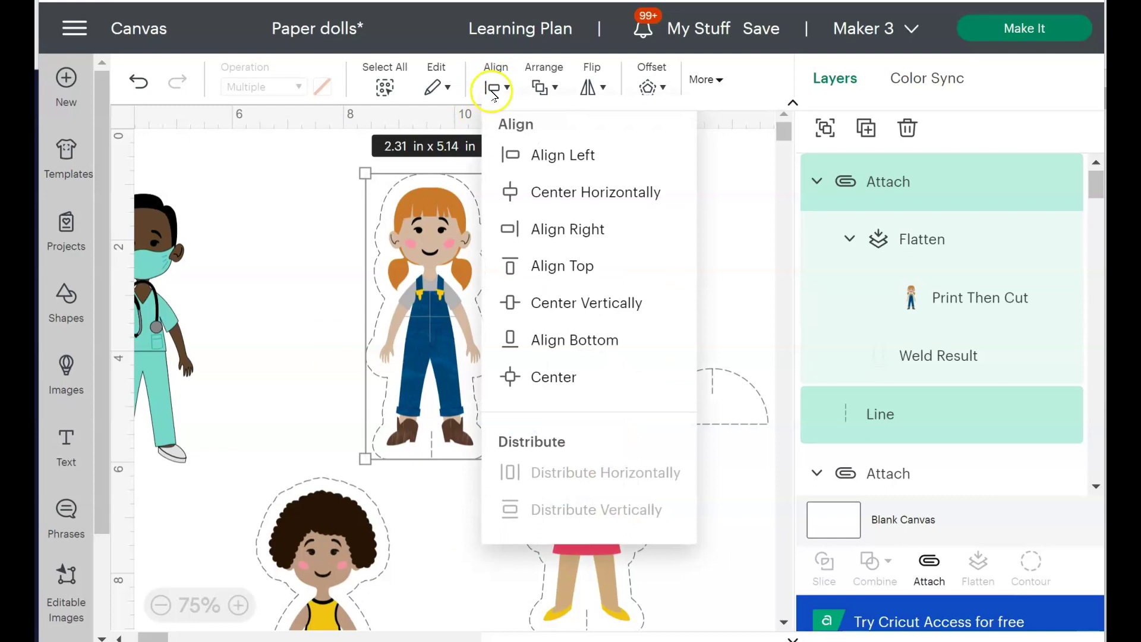
click(569, 191)
click(500, 87)
click(591, 335)
click(468, 496)
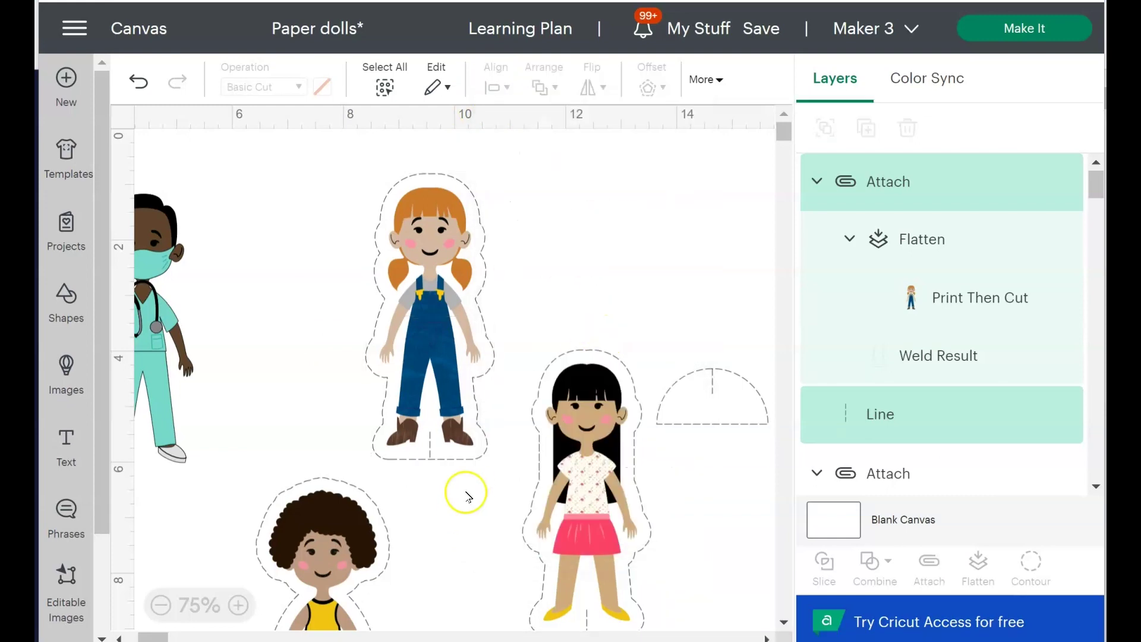
- Move the slotted half-circle stand beside the Farmer Girl doll and duplicate it
click(400, 319)
click(717, 397)
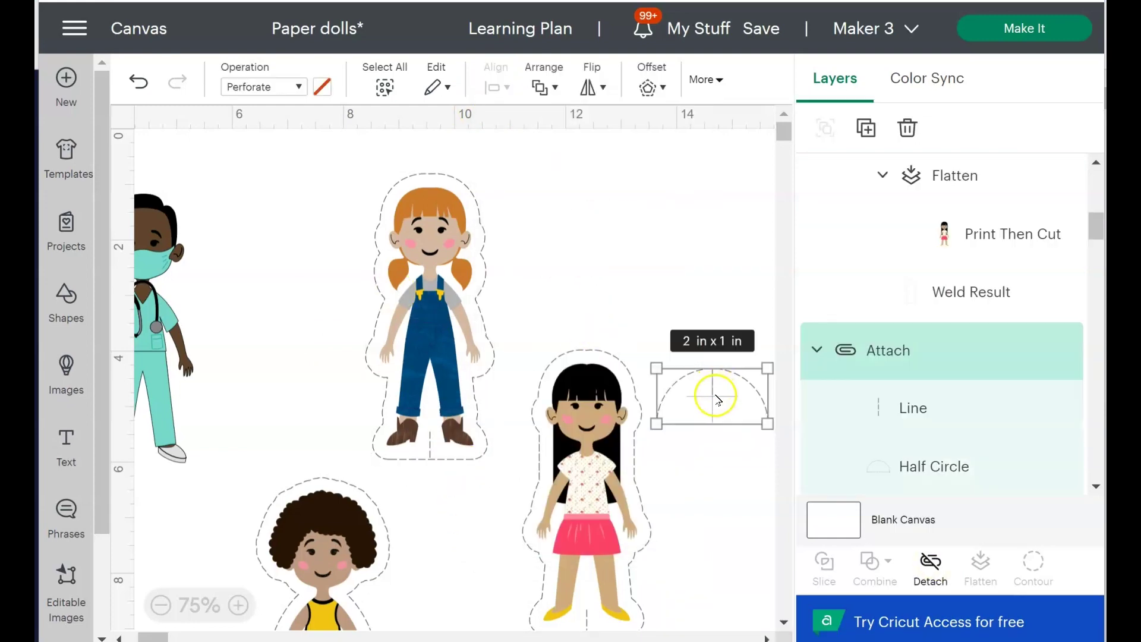
drag(717, 397, 311, 286)
key(ctrl+d)
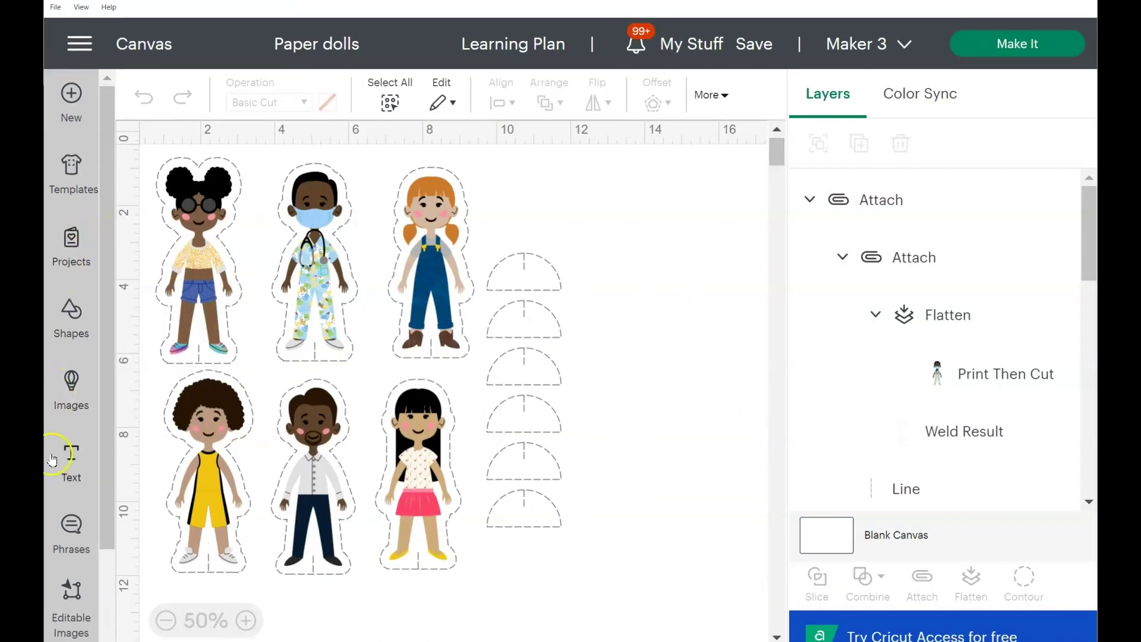
- Add a square, unlock its proportions, and size it 6.75 in wide by 9.25 in high
click(72, 310)
click(247, 452)
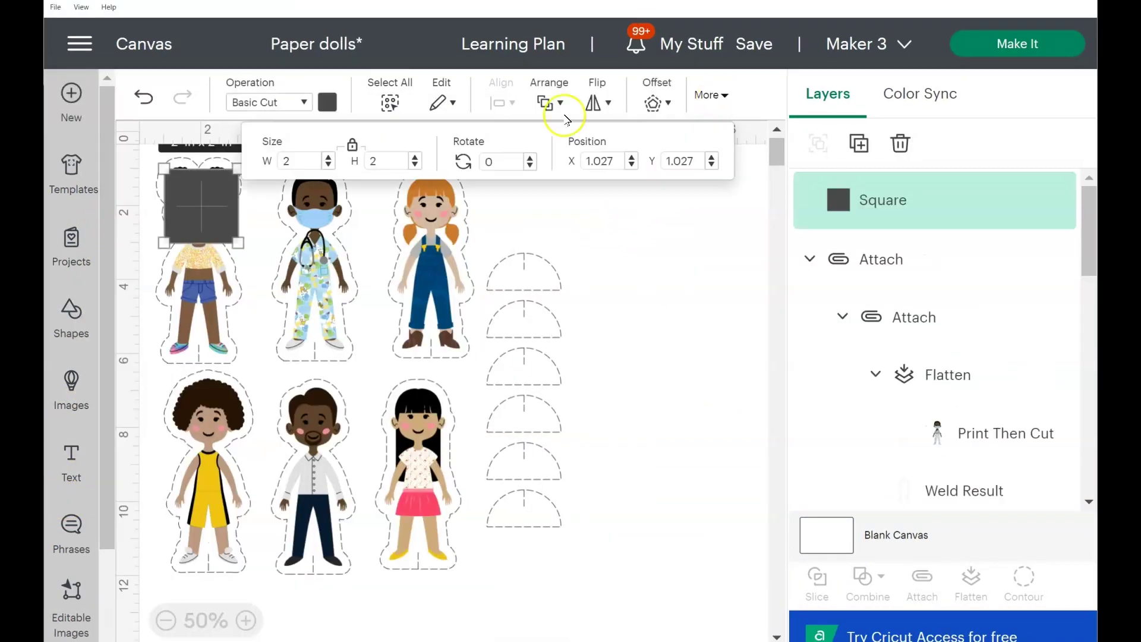
click(353, 146)
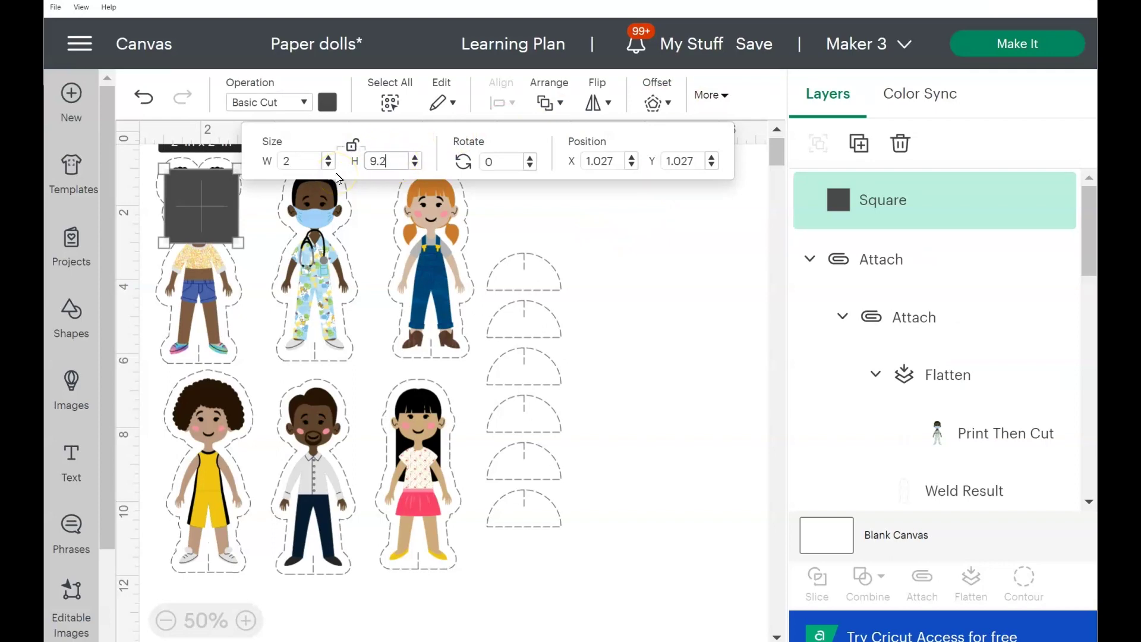
click(295, 159)
text(6.75)
key(Return)
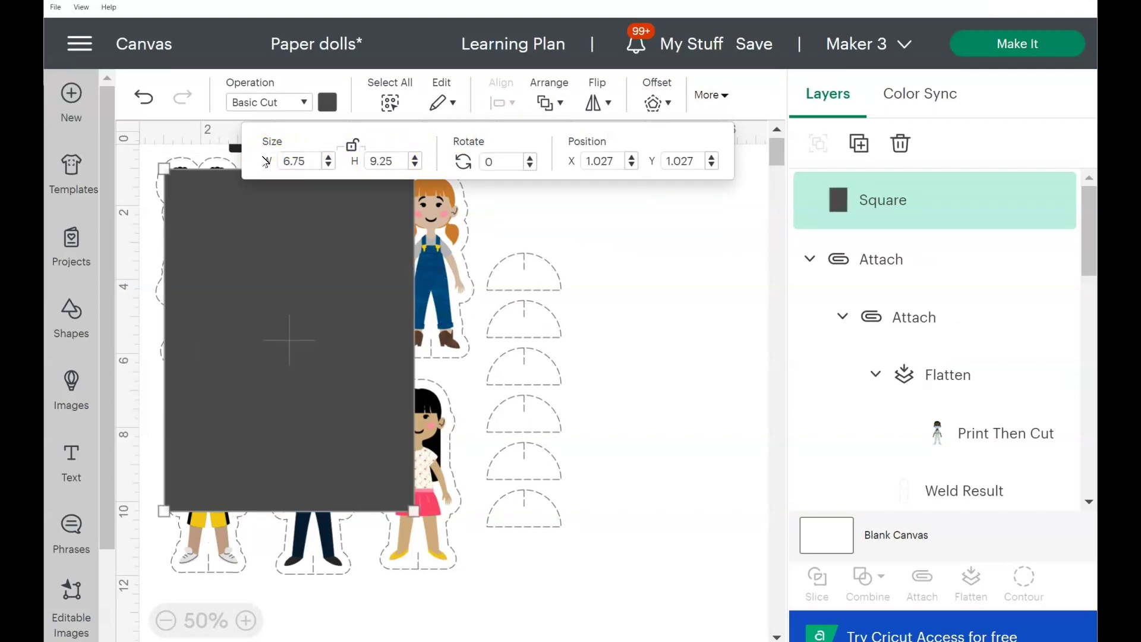
- Change the rectangle's operation to Guide, move it around the half-circle stands, and send it to the back
click(303, 102)
click(293, 626)
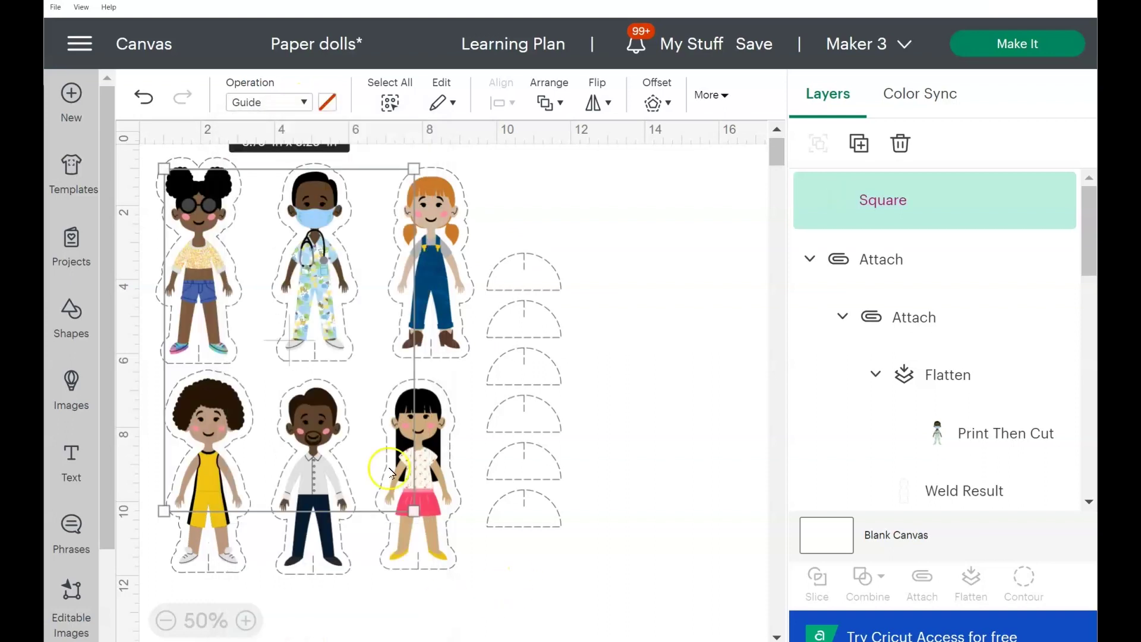
drag(290, 342, 604, 407)
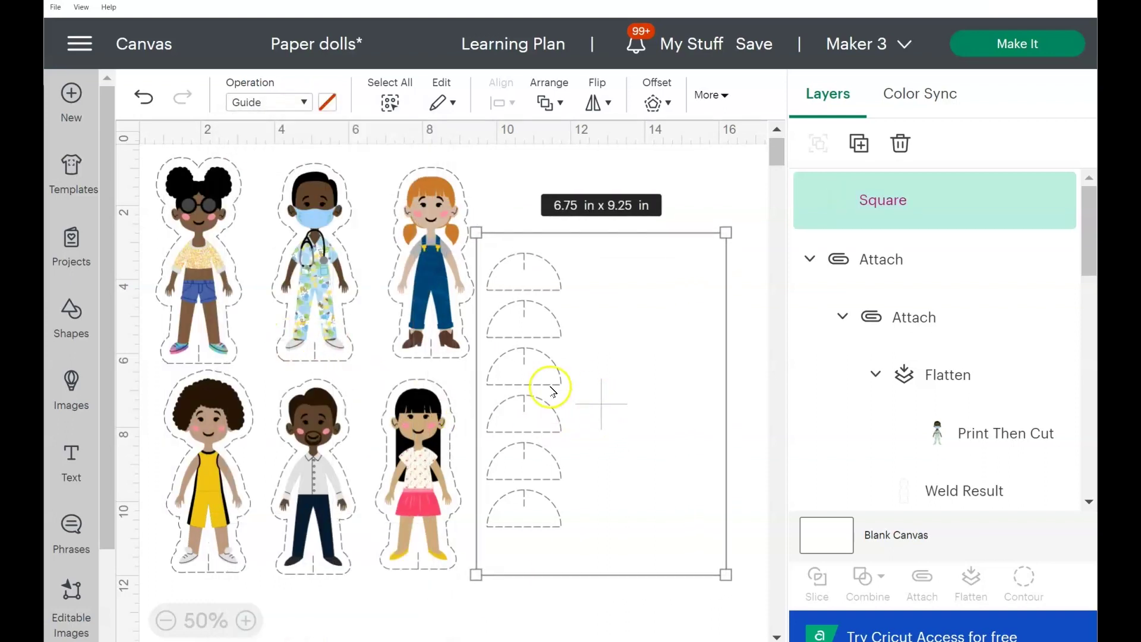
right_click(603, 398)
click(622, 387)
- Move the upper three half-circle stands out of the guide rectangle and over to the dolls
drag(509, 247, 383, 197)
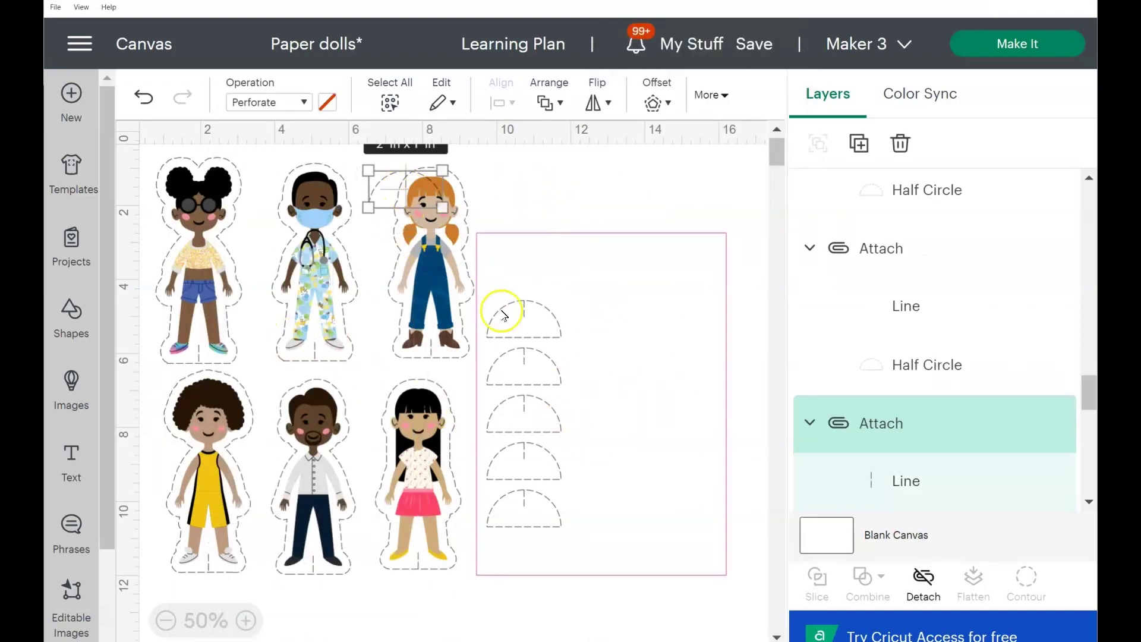
drag(504, 315, 285, 227)
drag(504, 363, 206, 303)
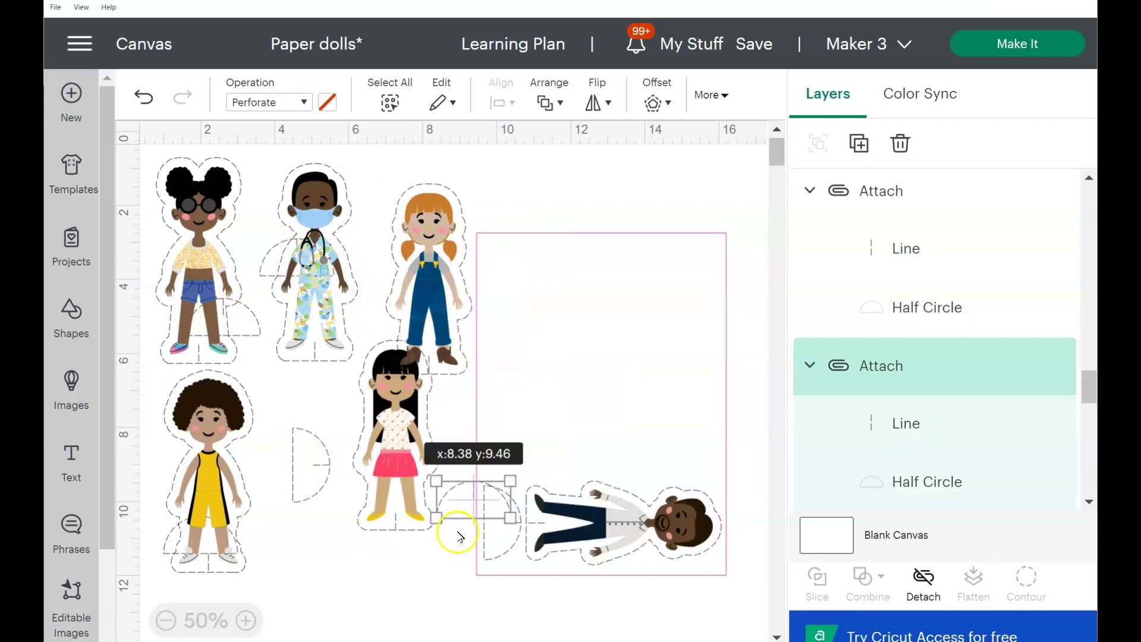
- Turn the doll with the pink skirt sideways and fit it into the guide with a half-circle stand at its feet
drag(460, 536, 382, 602)
drag(394, 417, 588, 371)
drag(649, 291, 491, 327)
drag(589, 396, 594, 430)
drag(418, 576, 716, 505)
drag(698, 452, 698, 436)
- Turn the Farmer Girl doll sideways and fit it with a half-circle stand into the guide's remaining space
drag(432, 287, 514, 289)
drag(580, 178, 606, 342)
drag(508, 276, 497, 315)
drag(594, 297, 602, 297)
drag(499, 309, 504, 313)
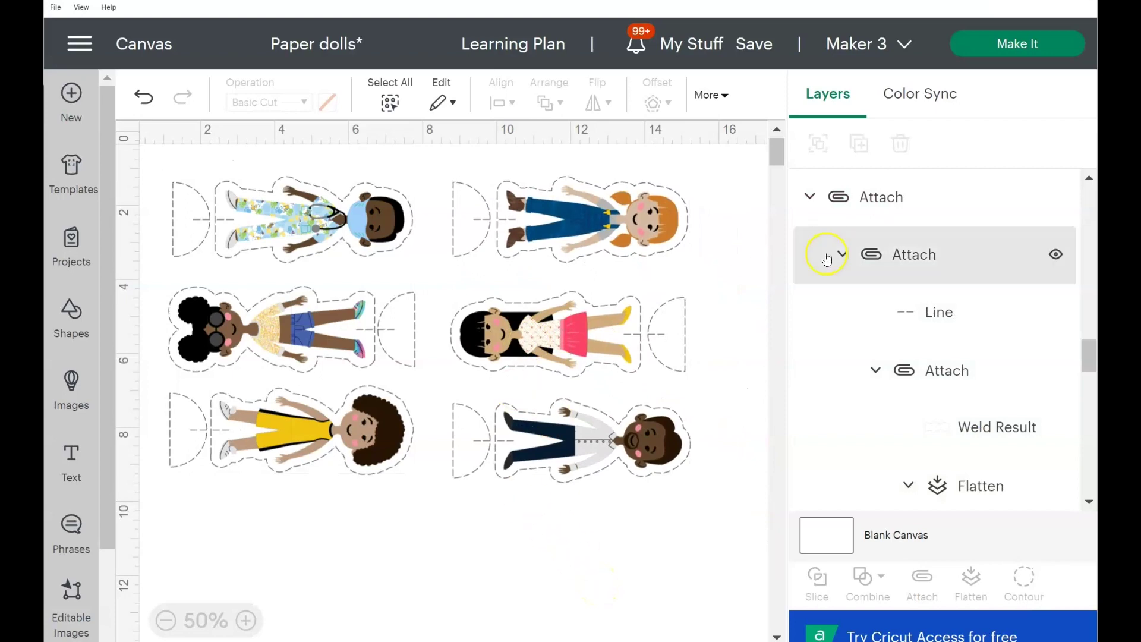
- Send the project to mat preparation and check the doll layout on both mats
click(1041, 52)
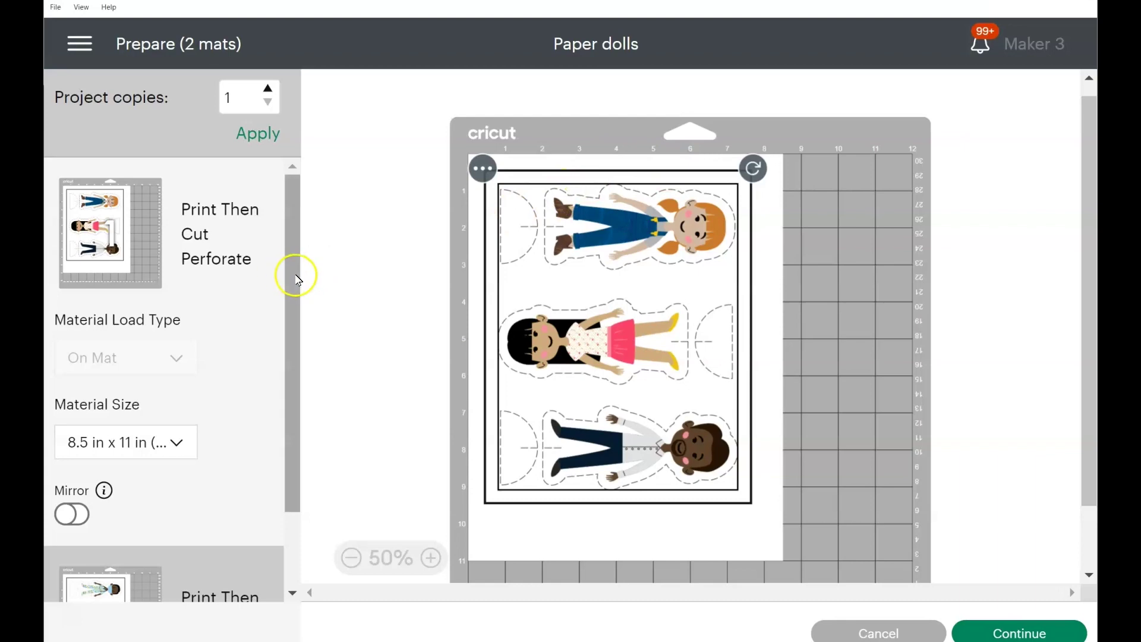
drag(298, 272, 305, 425)
click(235, 518)
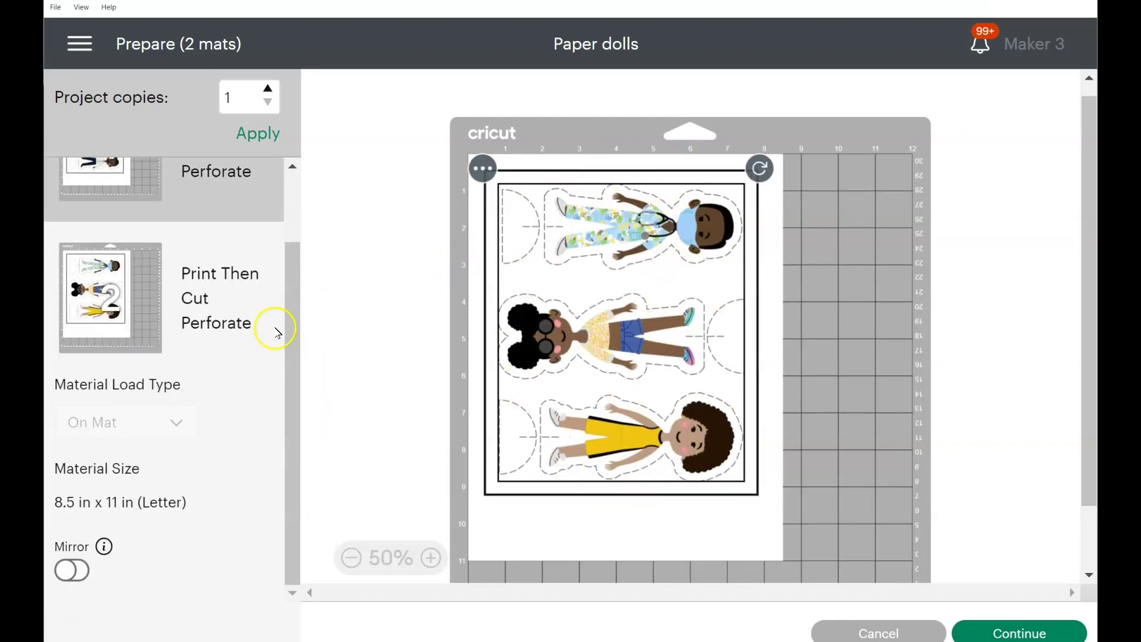
drag(293, 378, 293, 222)
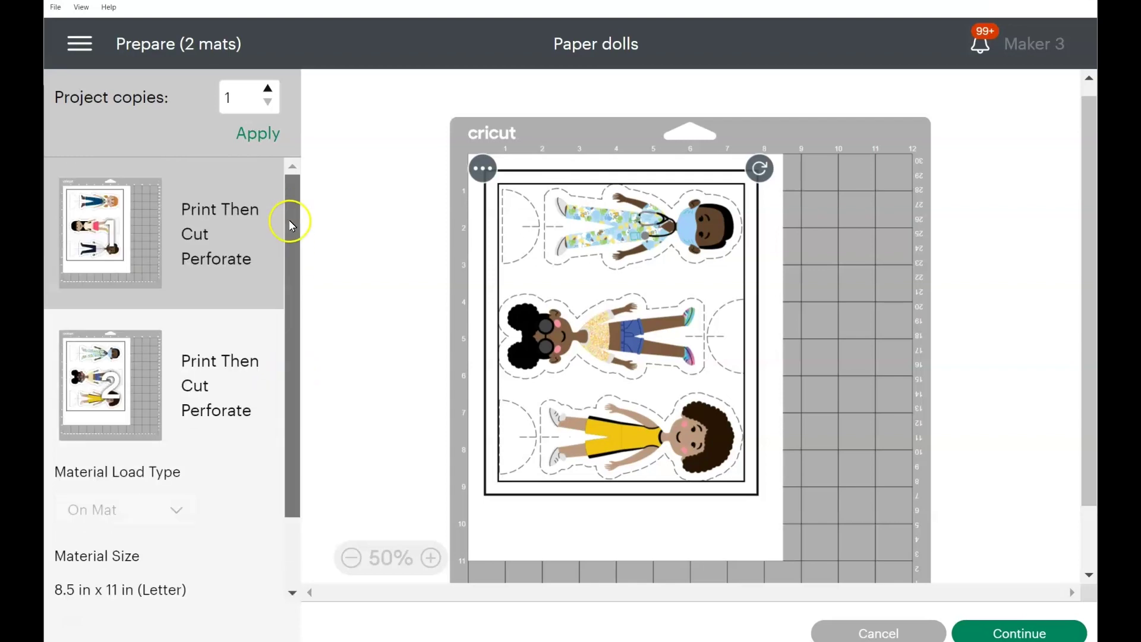
click(219, 244)
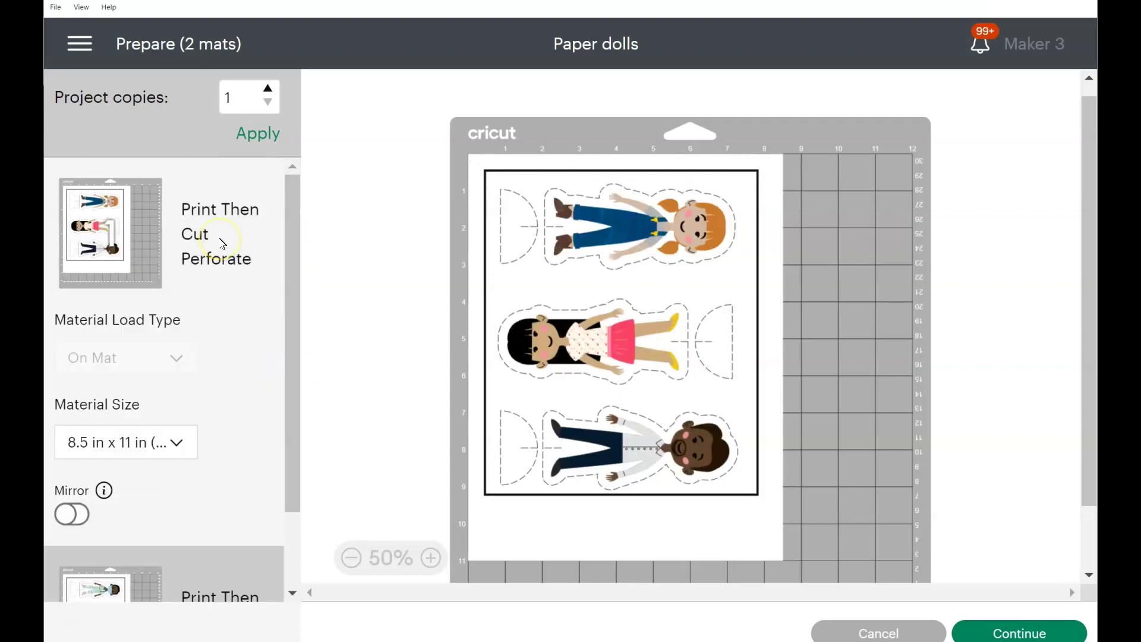
- Continue to the make stage and send the first mat to the printer with the system dialog enabled
click(1047, 634)
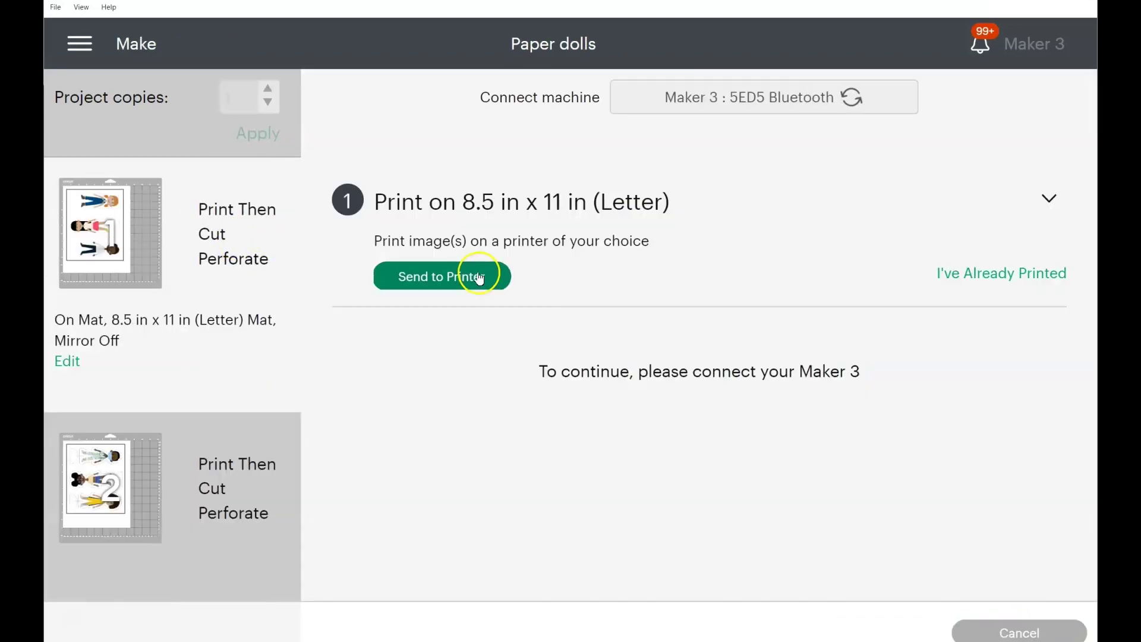
click(472, 275)
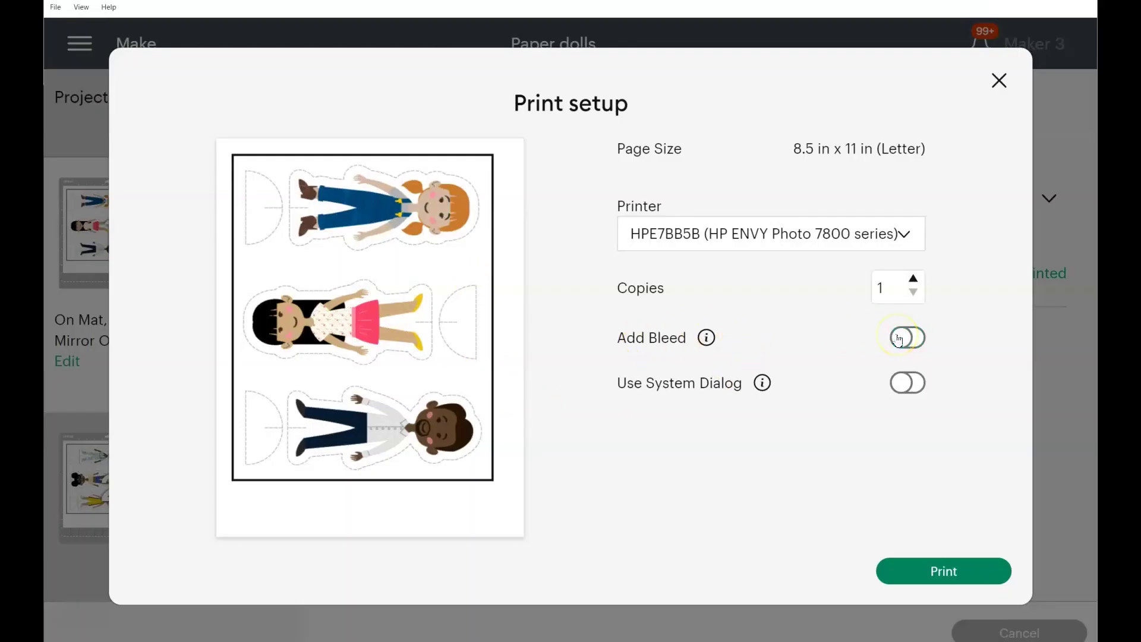
click(918, 389)
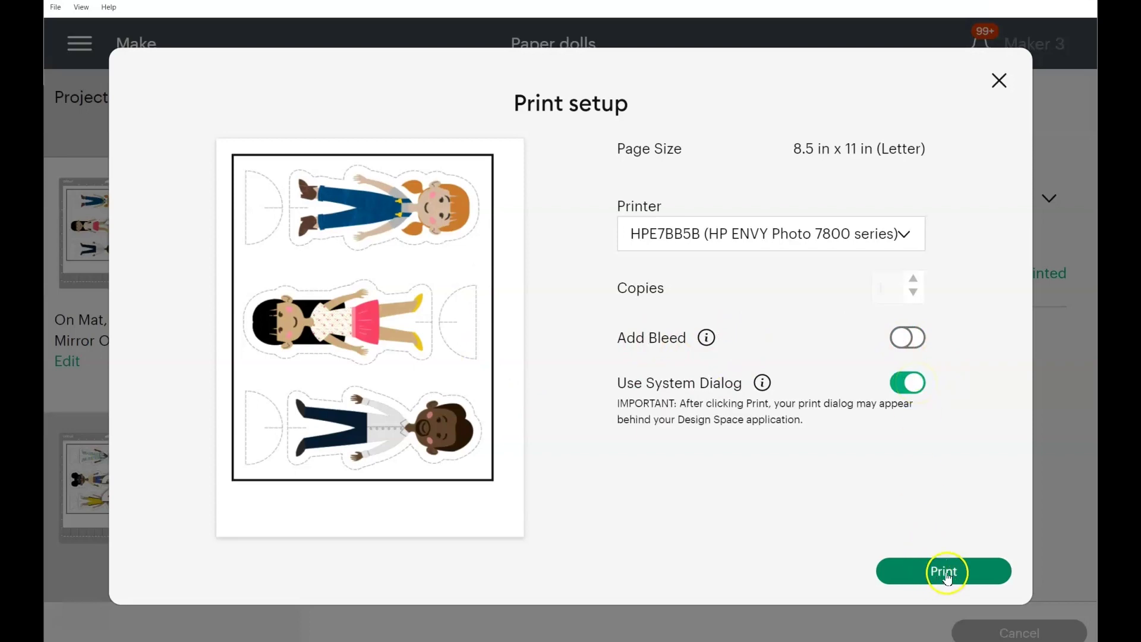
click(947, 575)
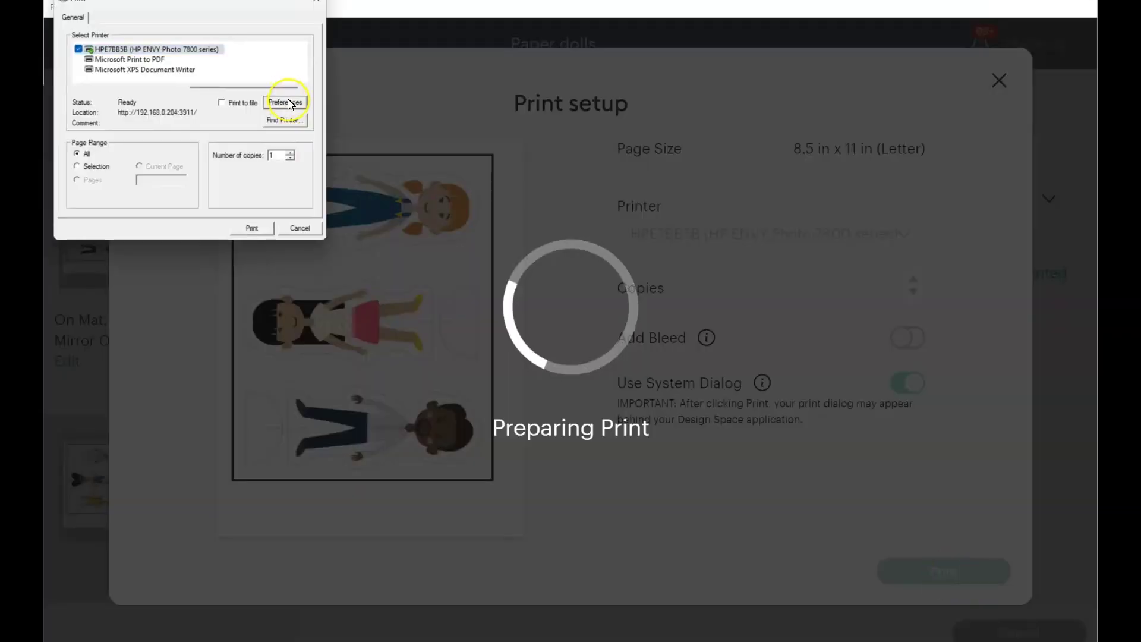
- Change the print quality in the printer preferences and print the page
click(290, 103)
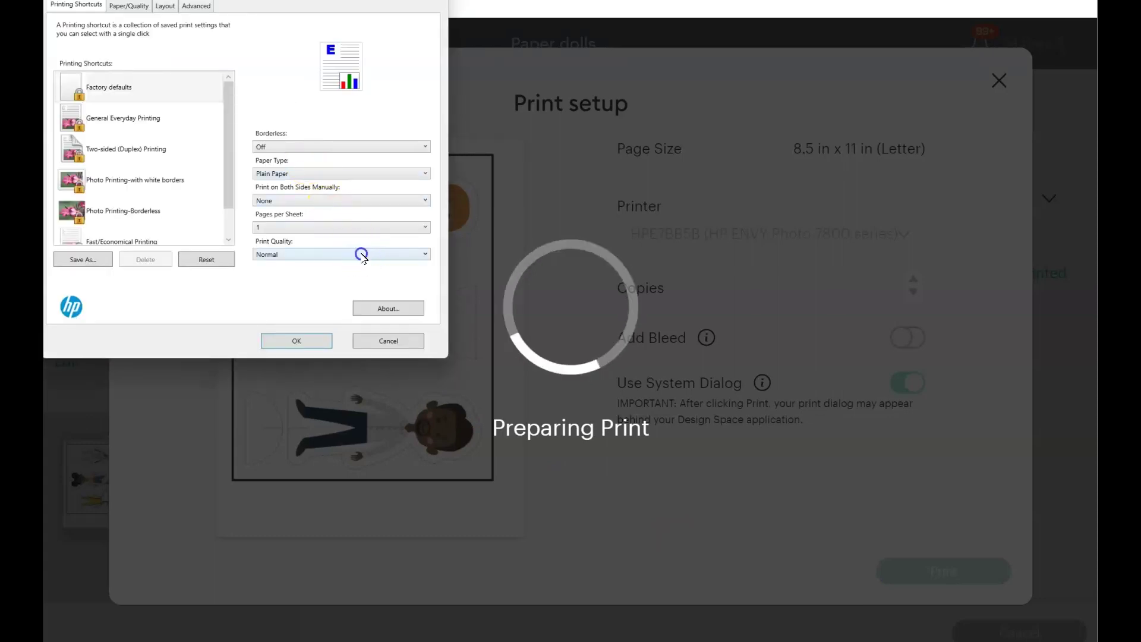
click(362, 254)
click(342, 288)
click(315, 344)
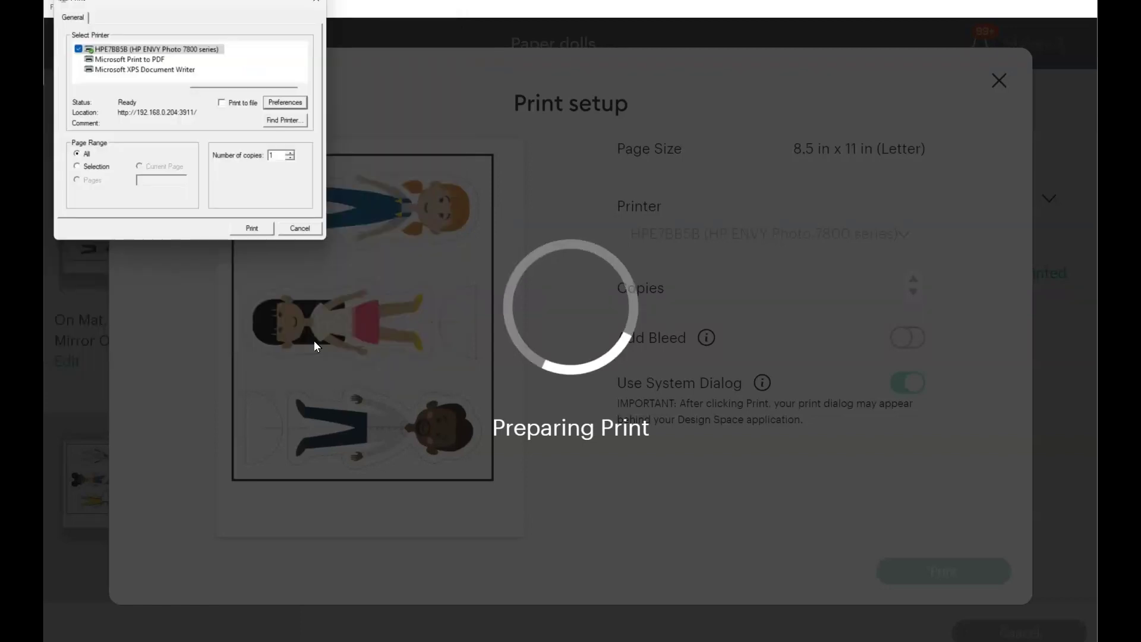
click(253, 229)
- Review the tool and material loading instructions for the second mat
click(665, 528)
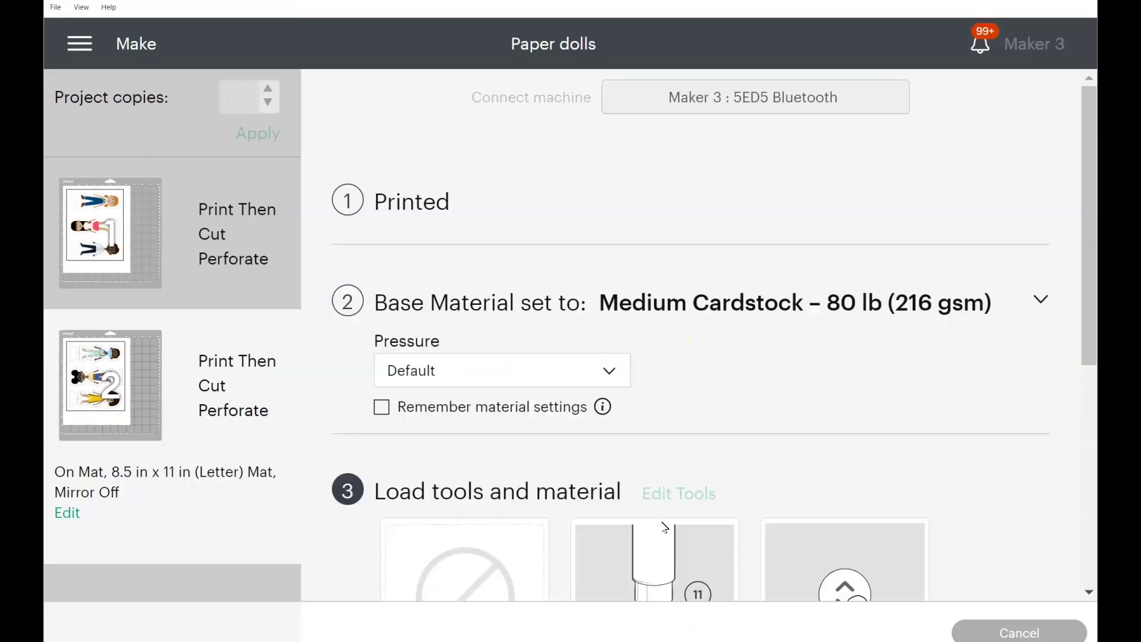
drag(1089, 260, 1089, 389)
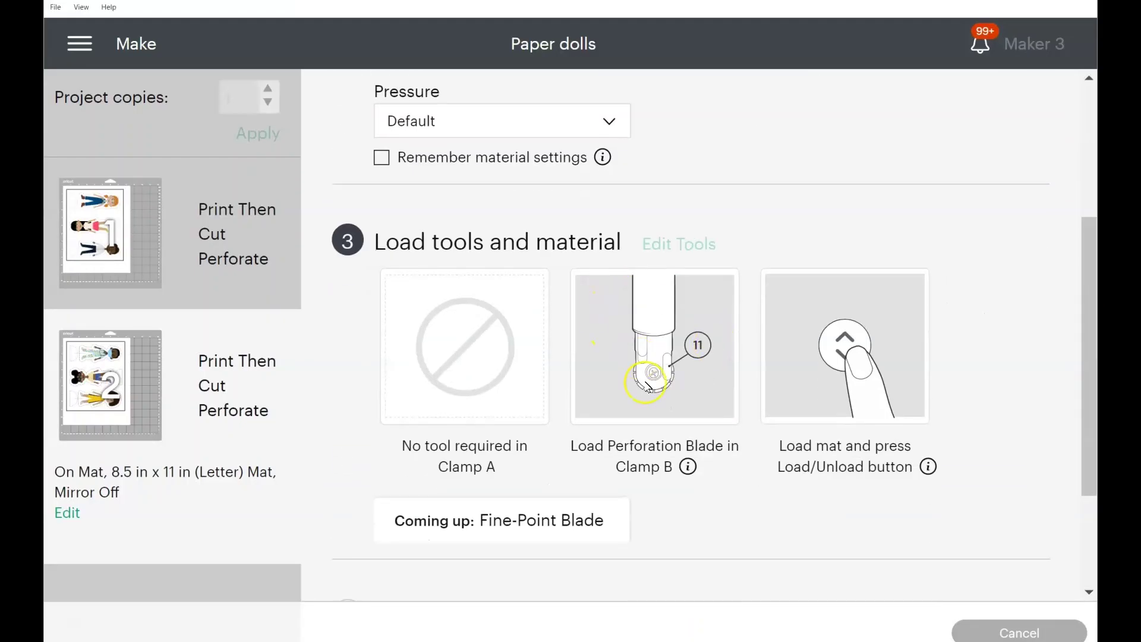